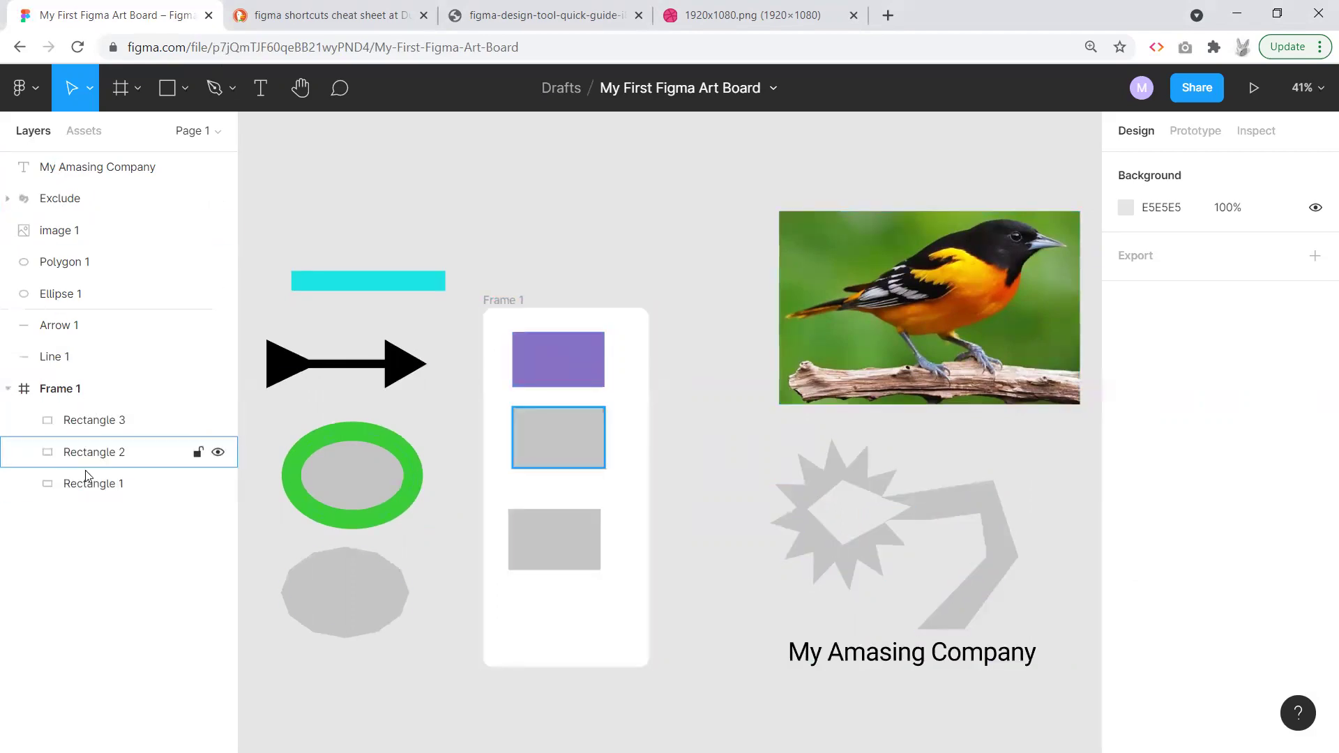
Step: Collapse Frame 1 in the Layers panel to hide its three rectangle layers
left_click(10, 391)
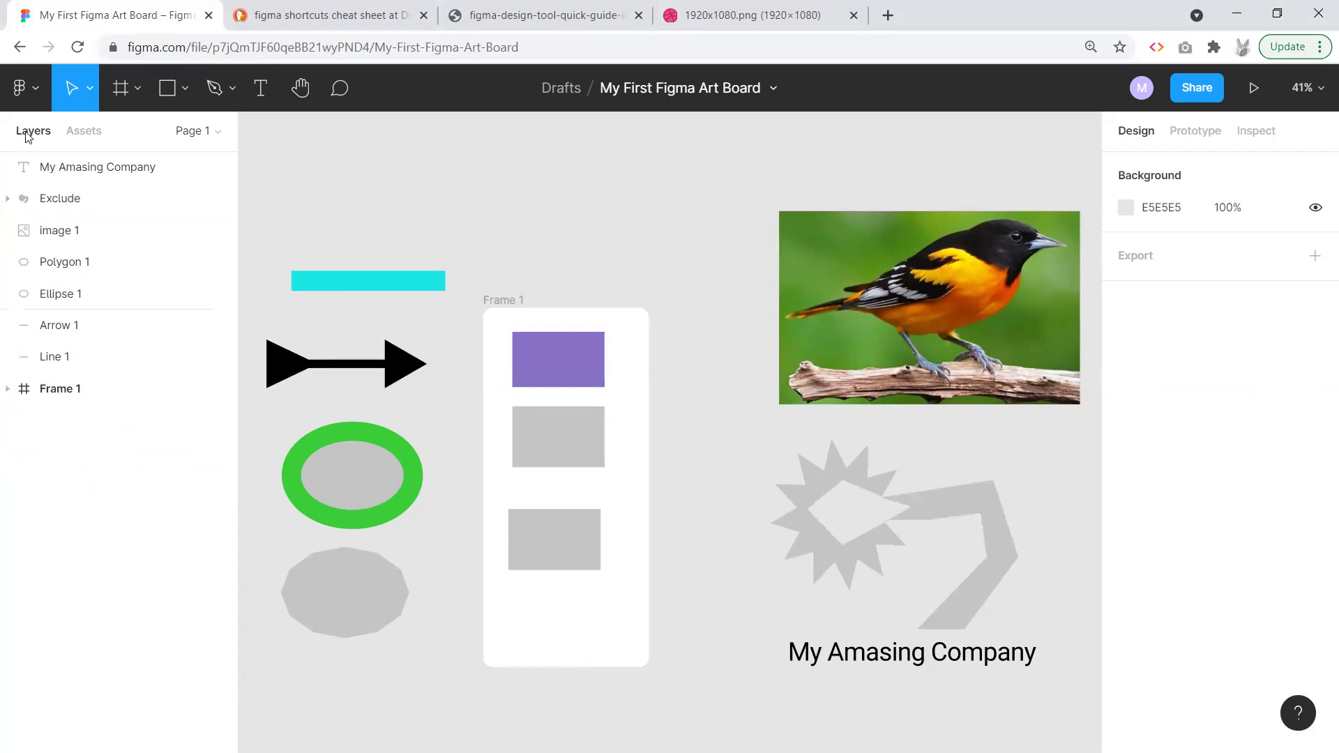
Step: Rename Page 1 to Drafts
left_click(218, 134)
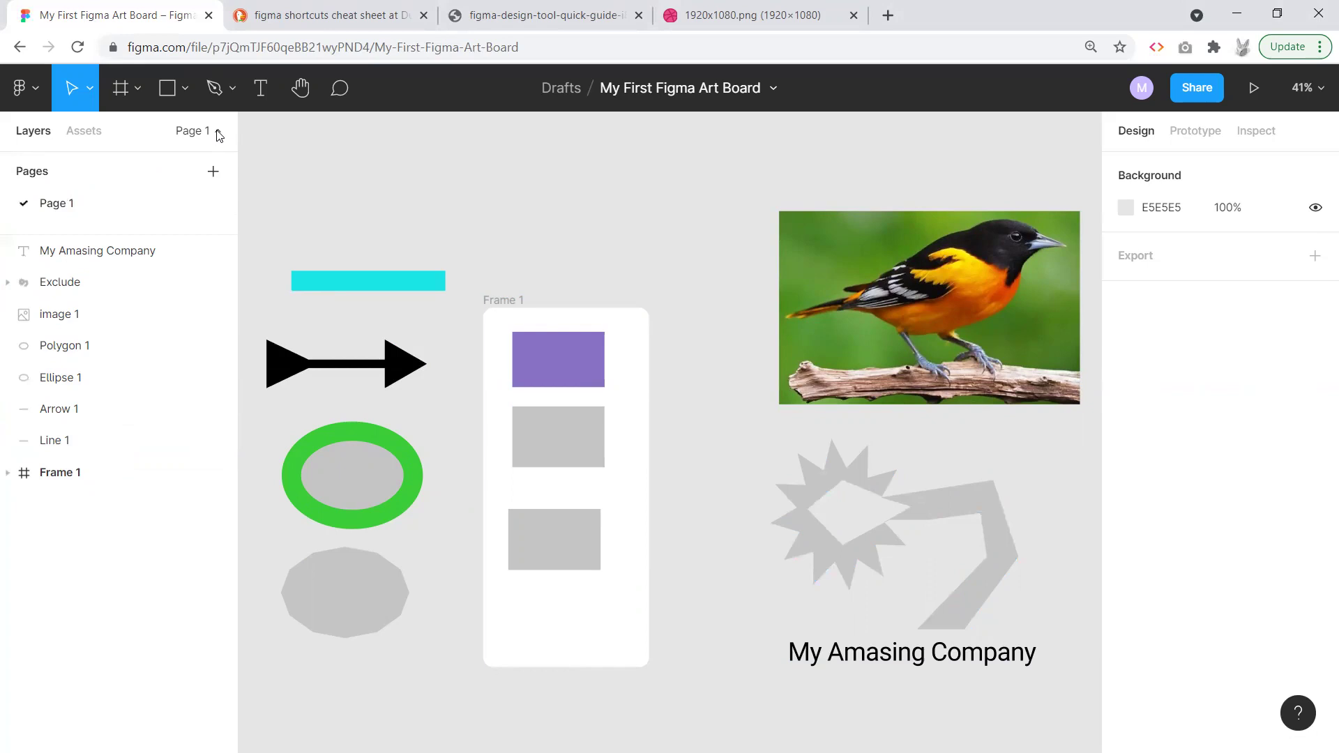
double_click(57, 207)
type("Drafts")
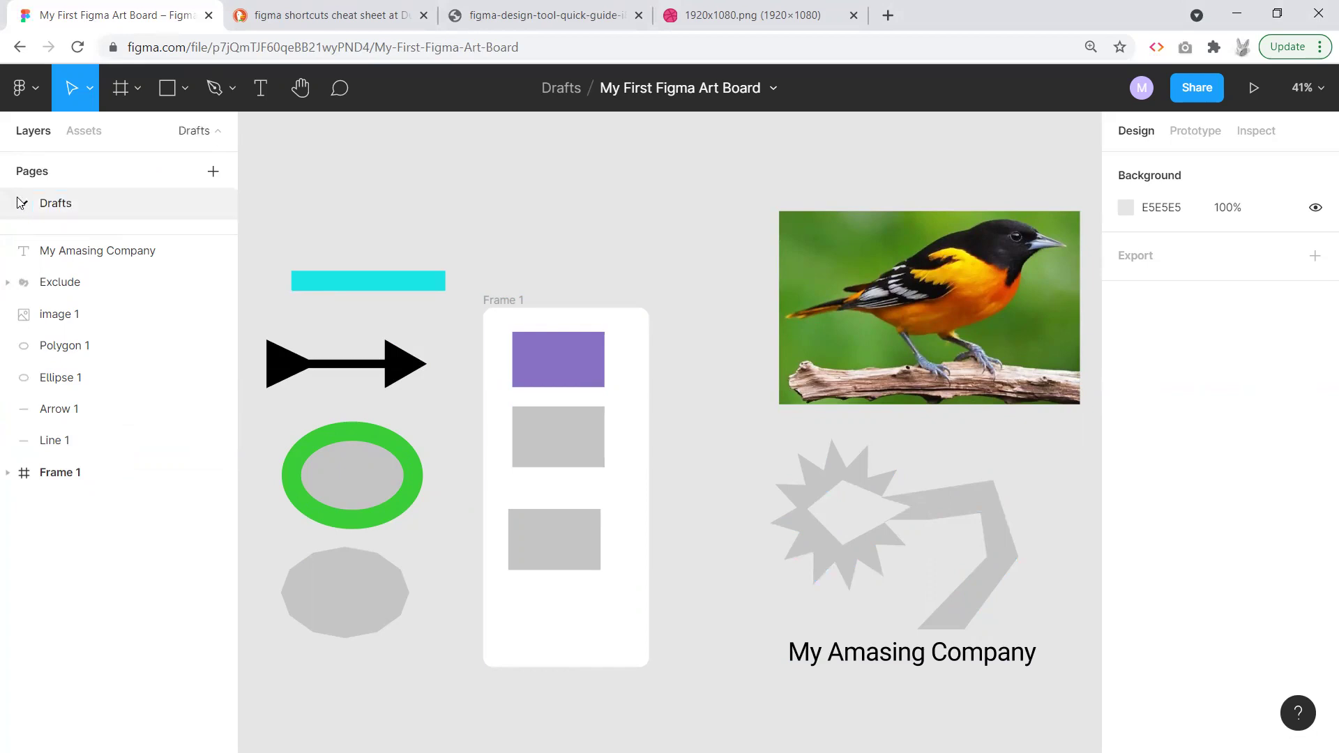
key("Return")
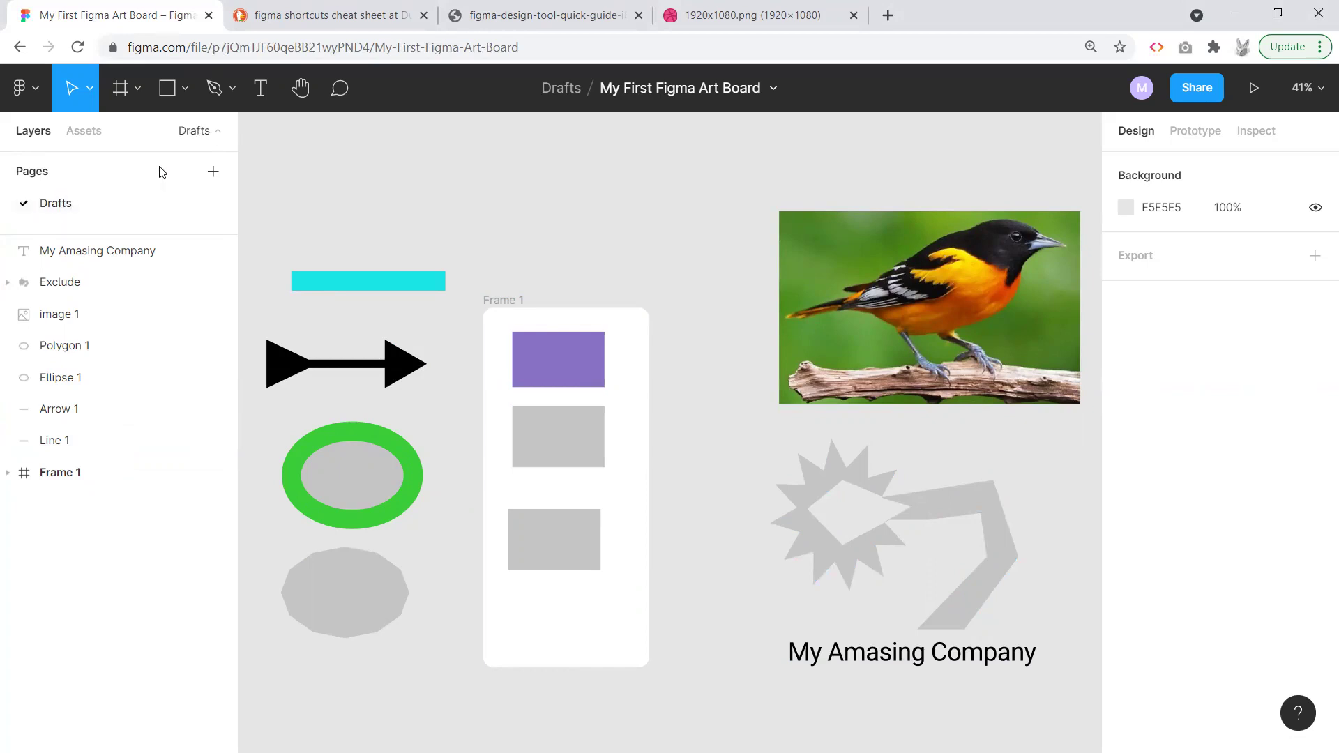
Step: Add a new page and name it Component
left_click(213, 172)
left_click(95, 237)
left_click_drag(94, 239, 39, 239)
type("C")
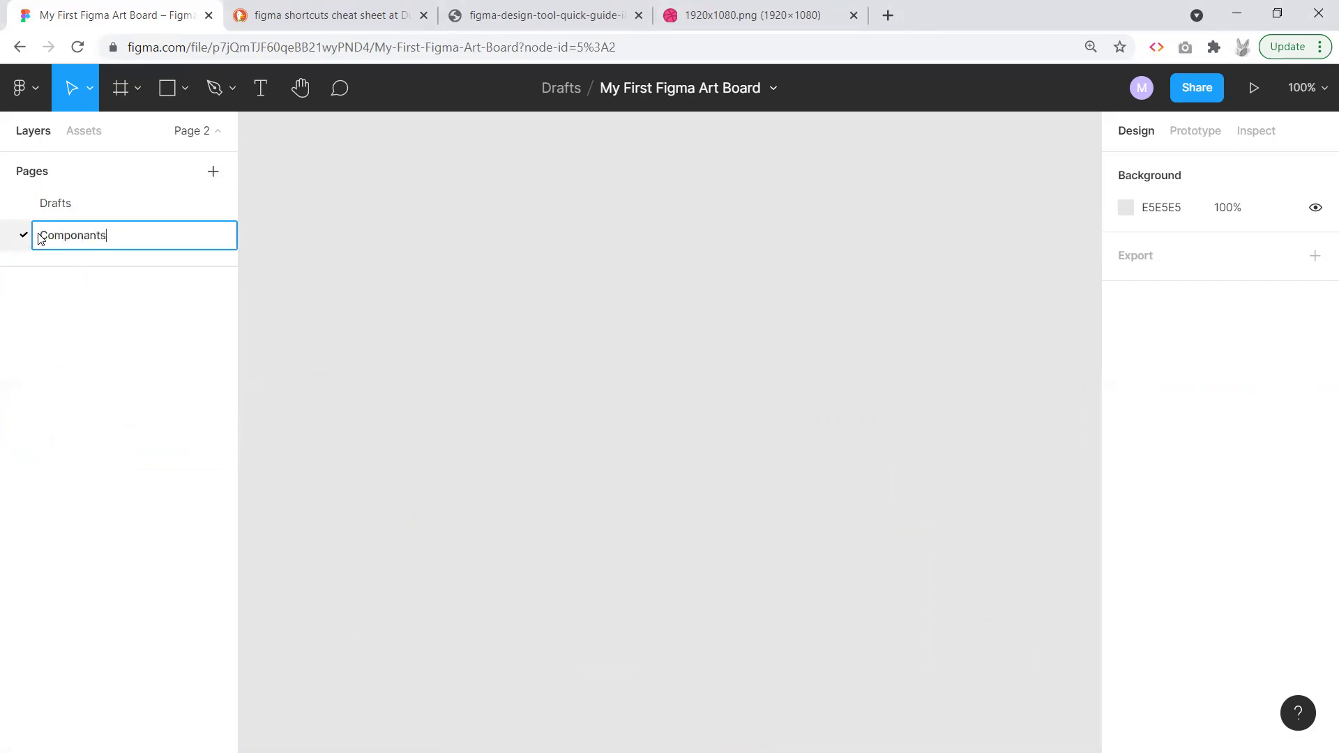
type("omponants")
left_click(439, 263)
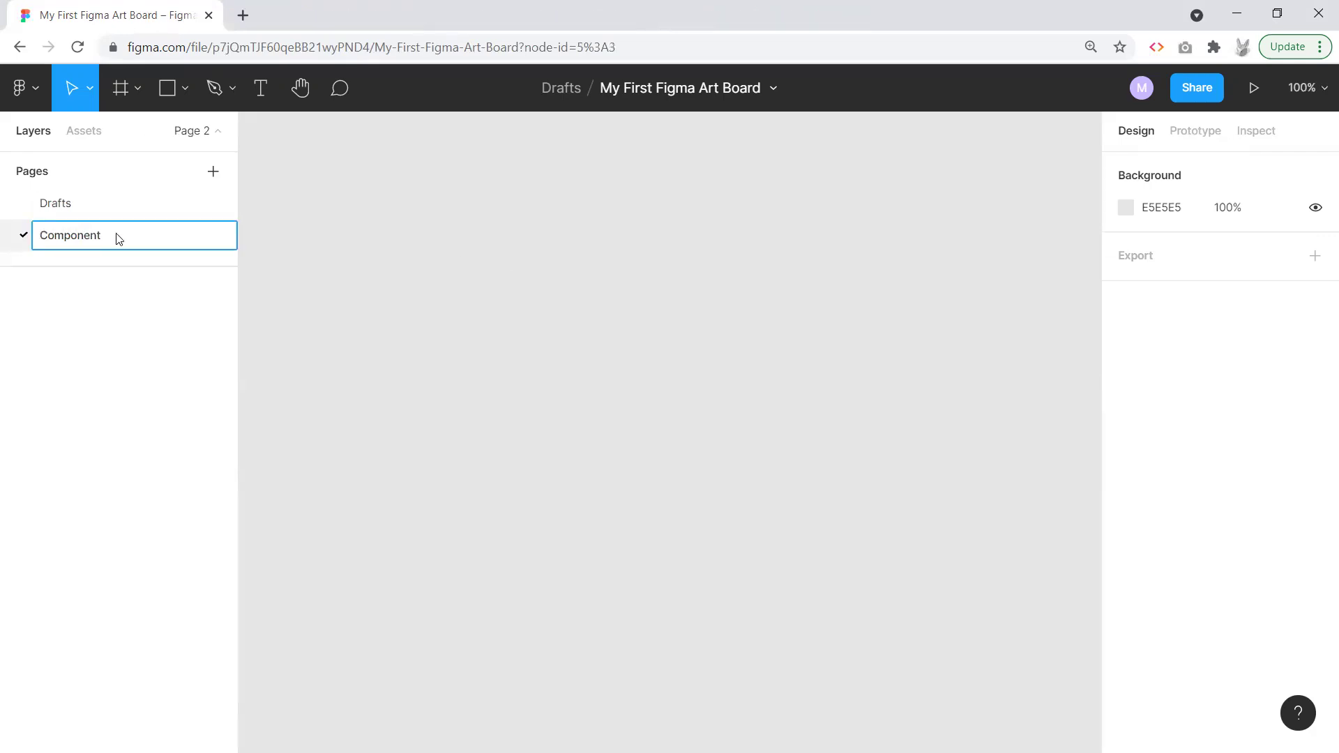
left_click(351, 267)
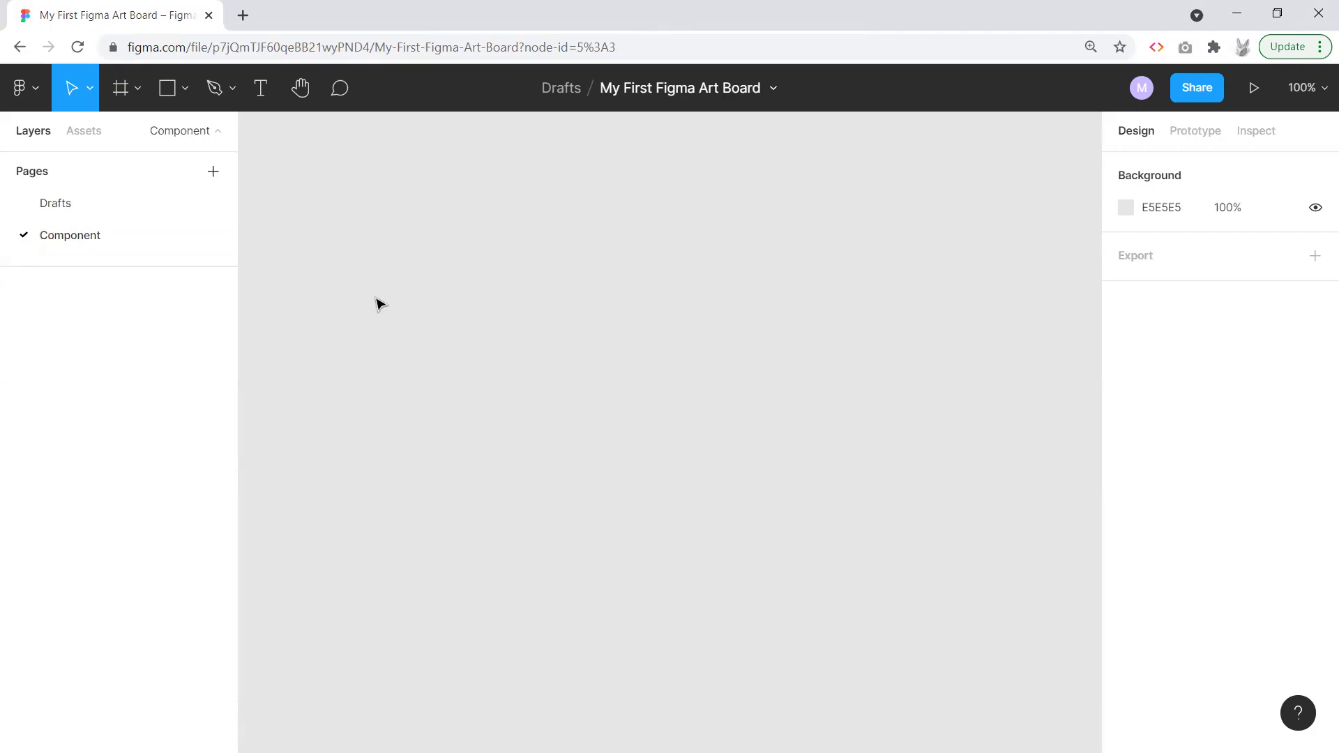
Step: Draw a frame on the Component page and size it to 250 × 400
left_click(135, 92)
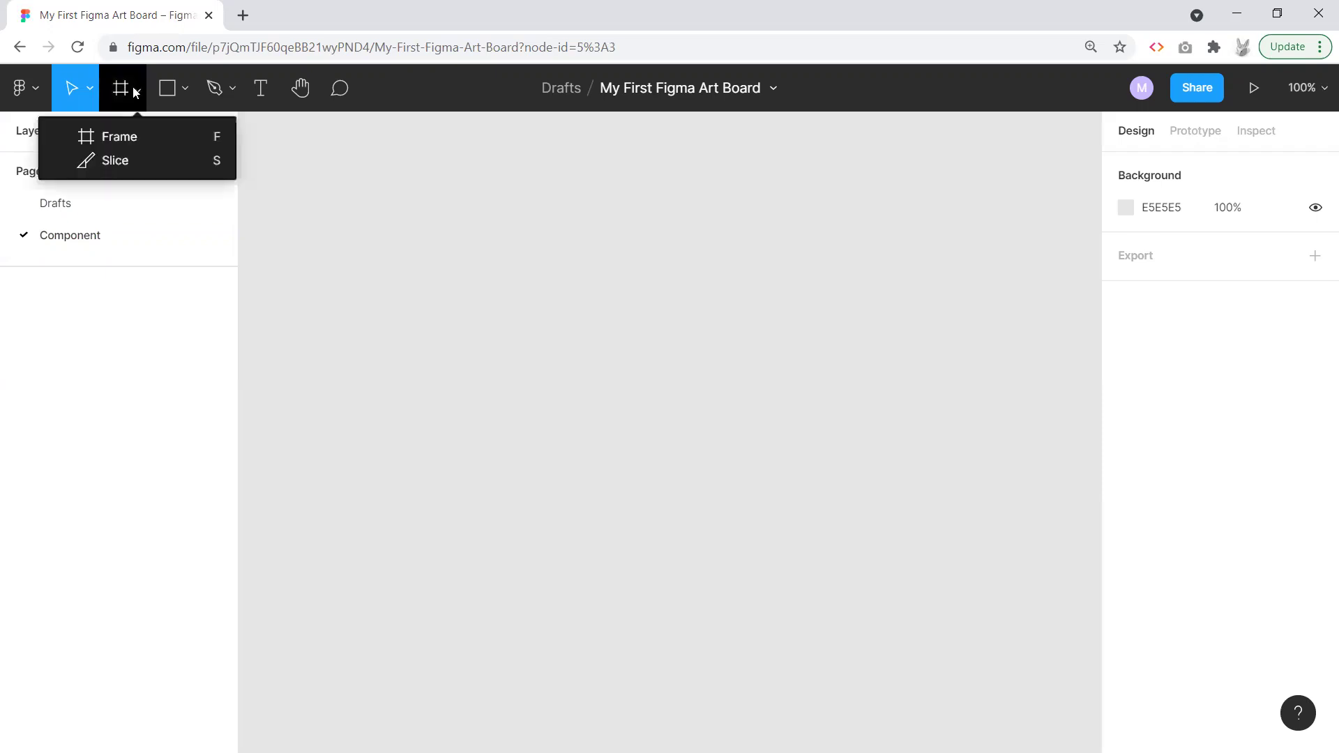
left_click(118, 134)
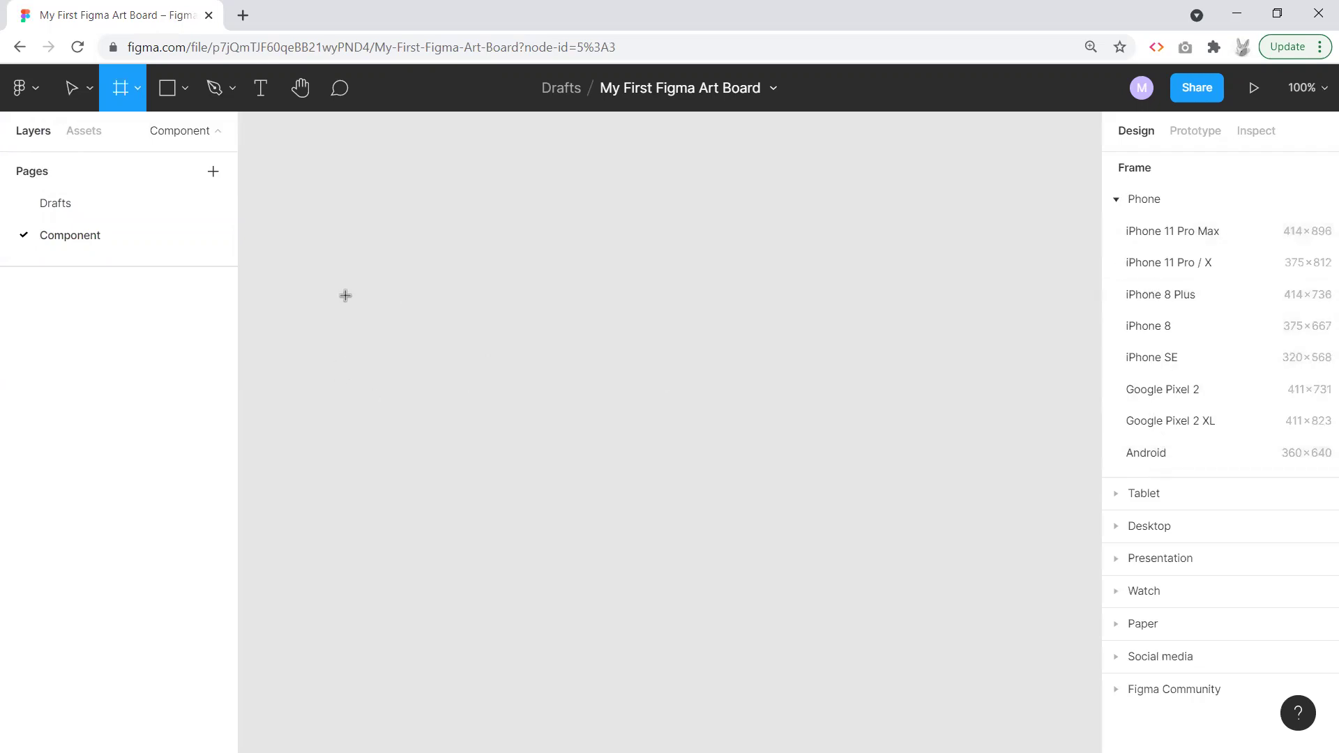
left_click_drag(337, 255, 496, 489)
left_click(1157, 281)
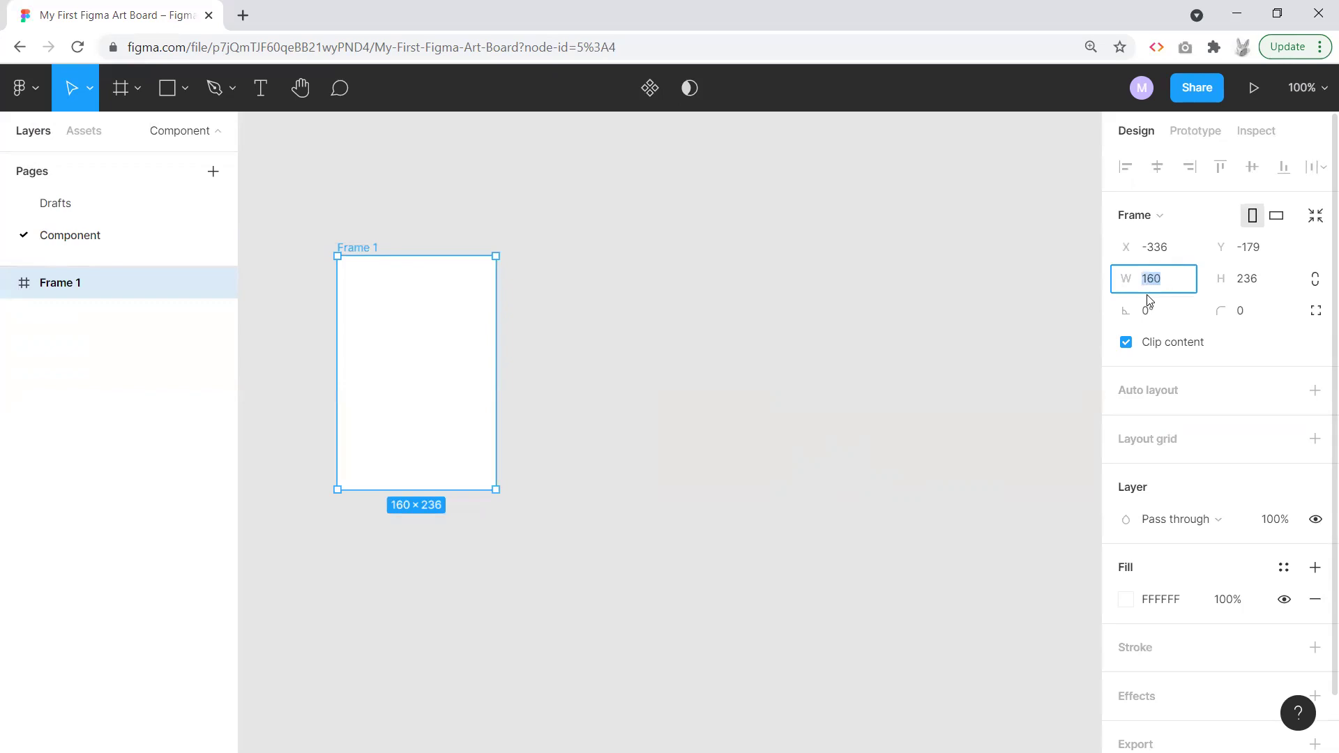
type("250")
key("Return")
left_click(1258, 283)
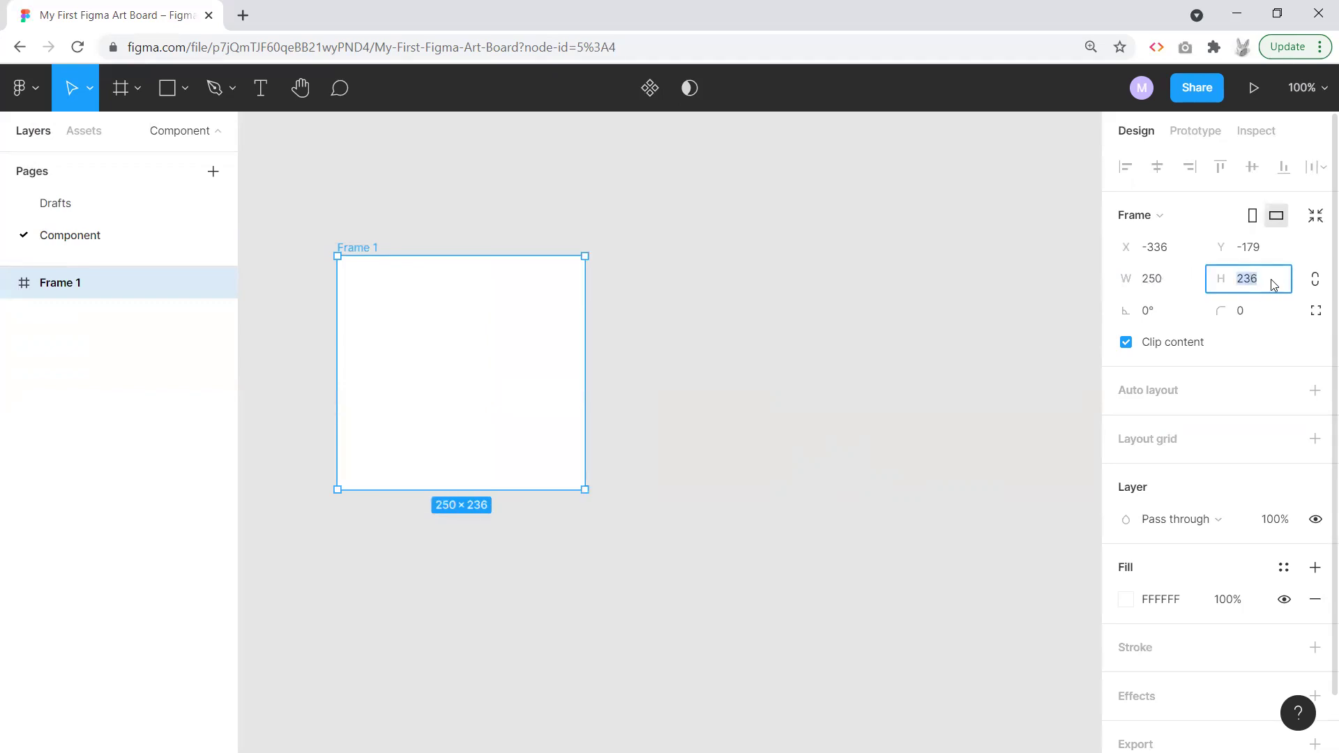
type("400")
key("Return")
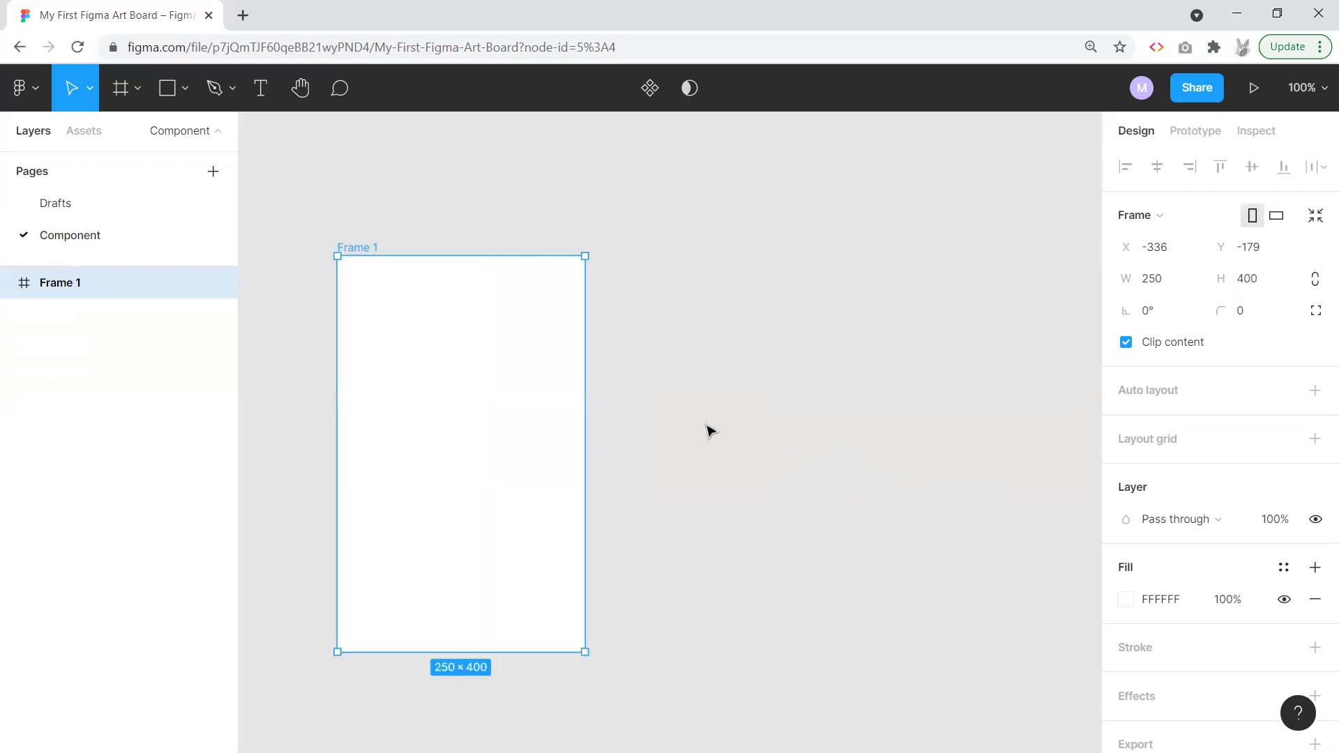
left_click(795, 373)
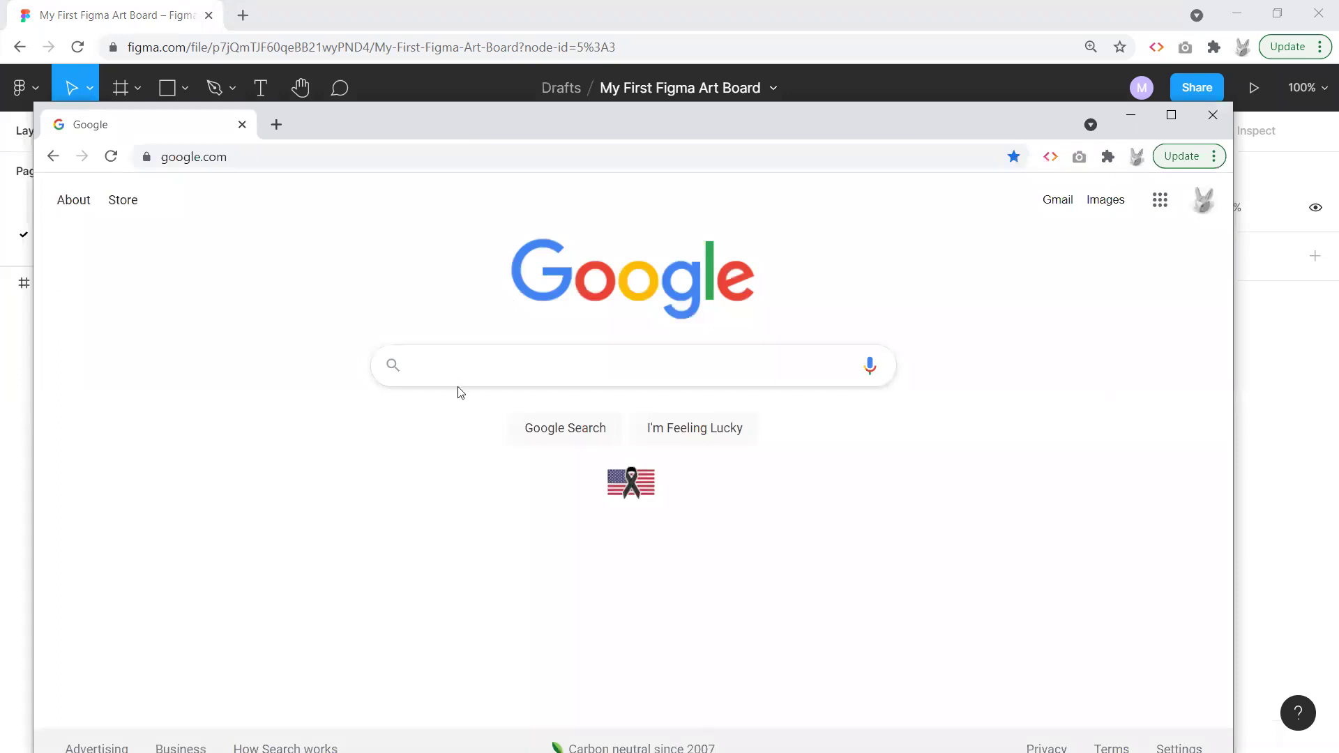
Step: Search Google Images for 'blue skies' and copy the sunlit cloud photo
type("blue skies")
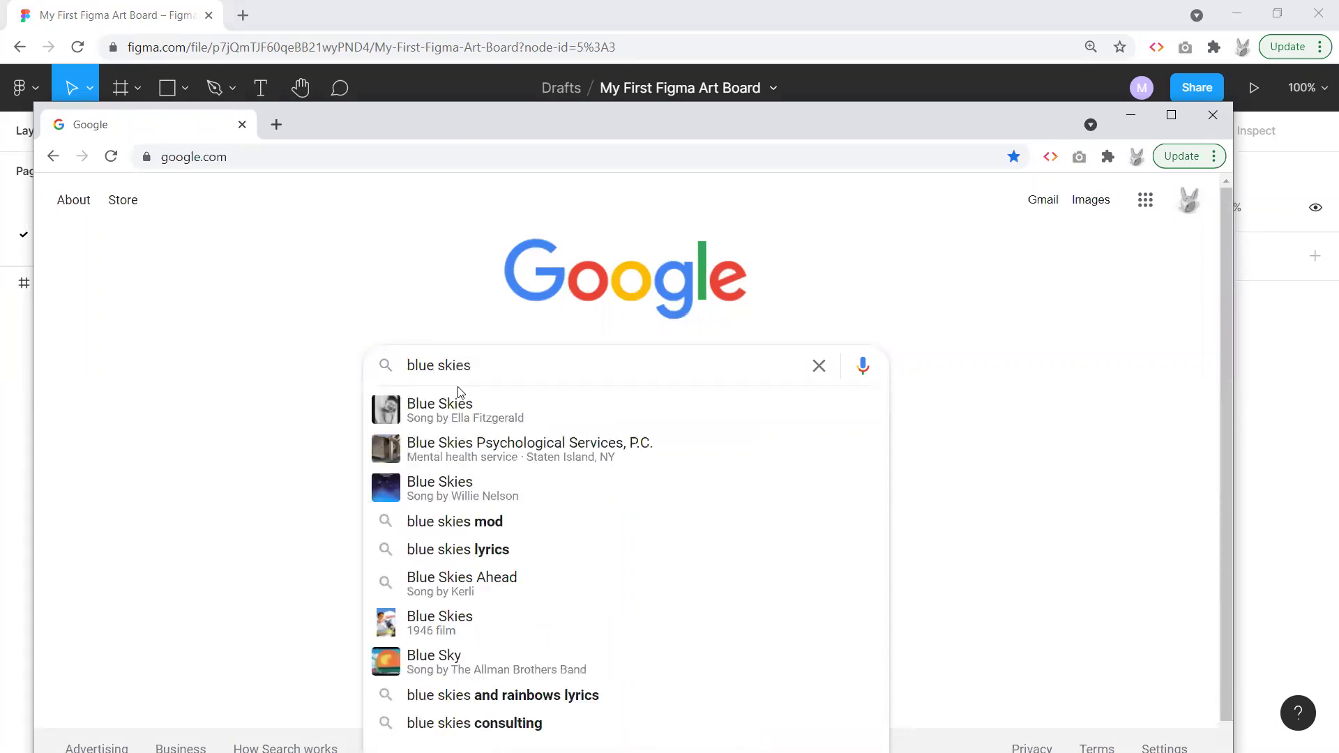
key("Return")
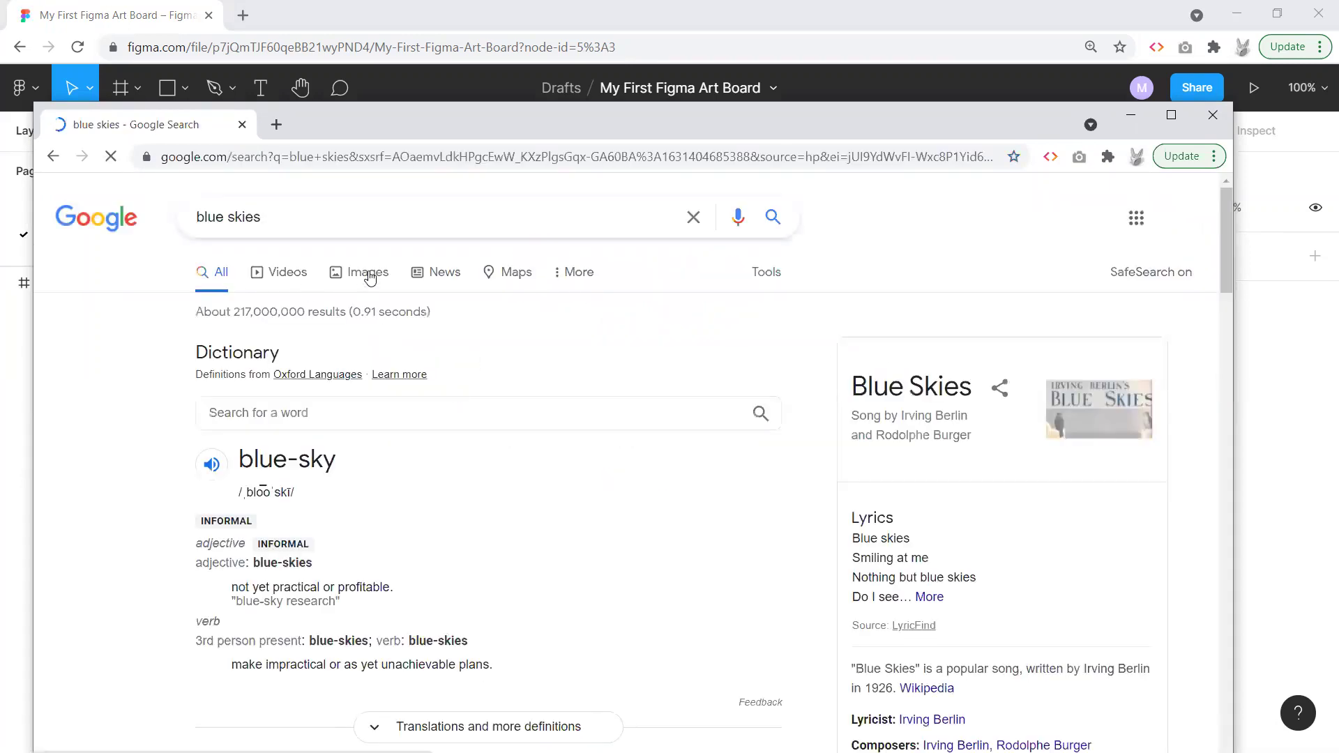
left_click(368, 277)
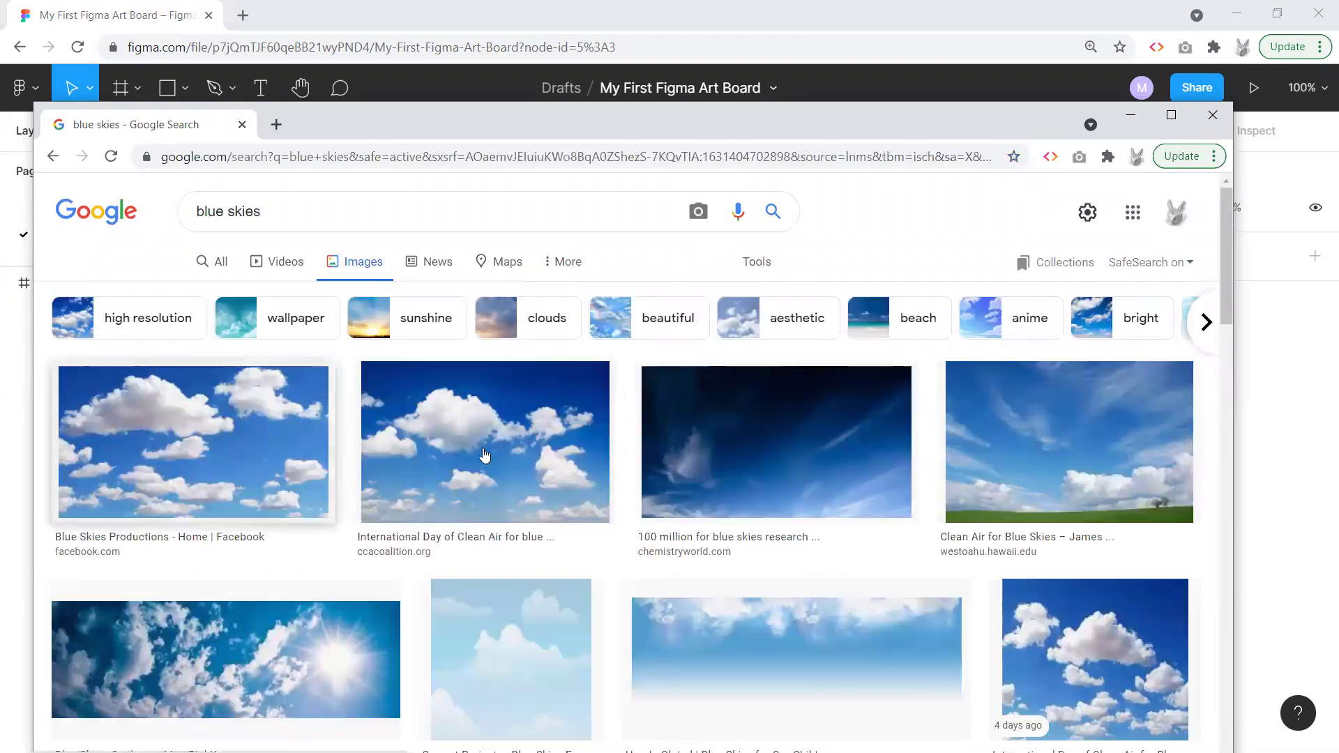
scroll(906, 453, "down", 4)
scroll(941, 468, "down", 4)
scroll(875, 472, "up", 3)
scroll(698, 509, "up", 4)
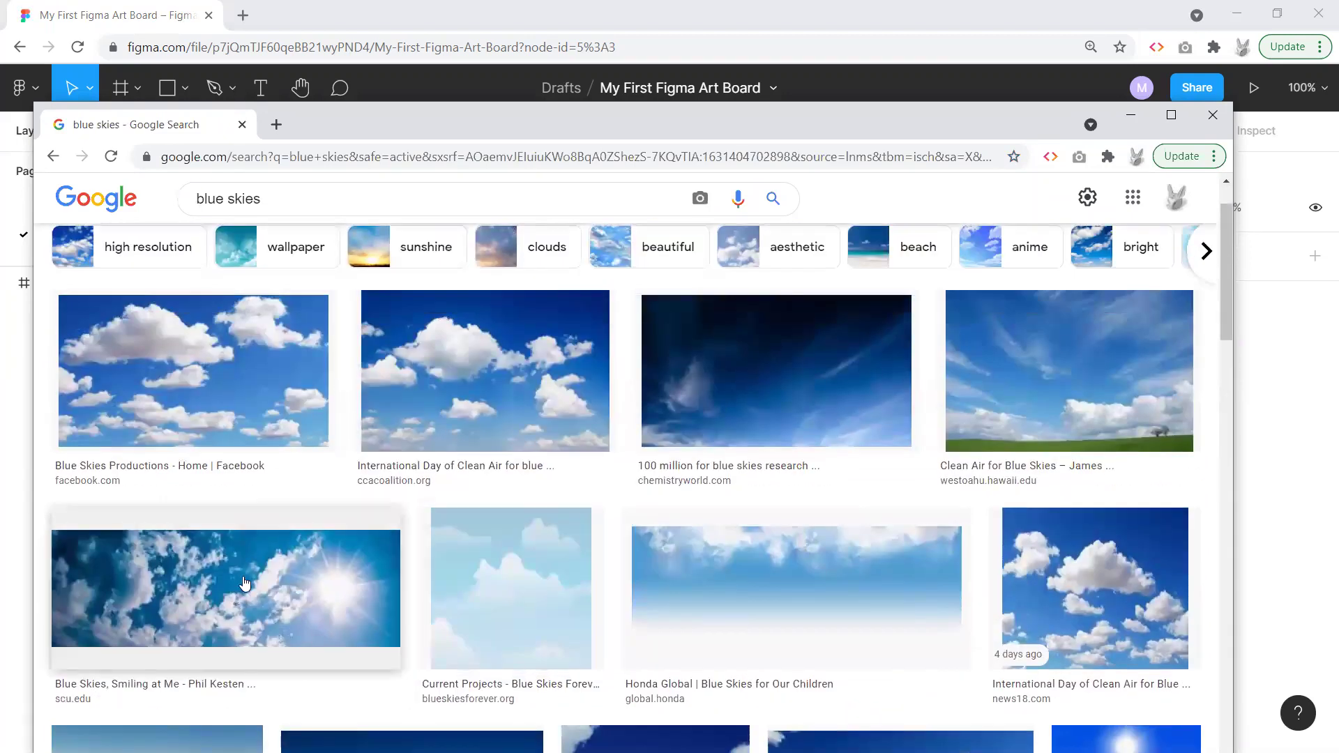
left_click(235, 598)
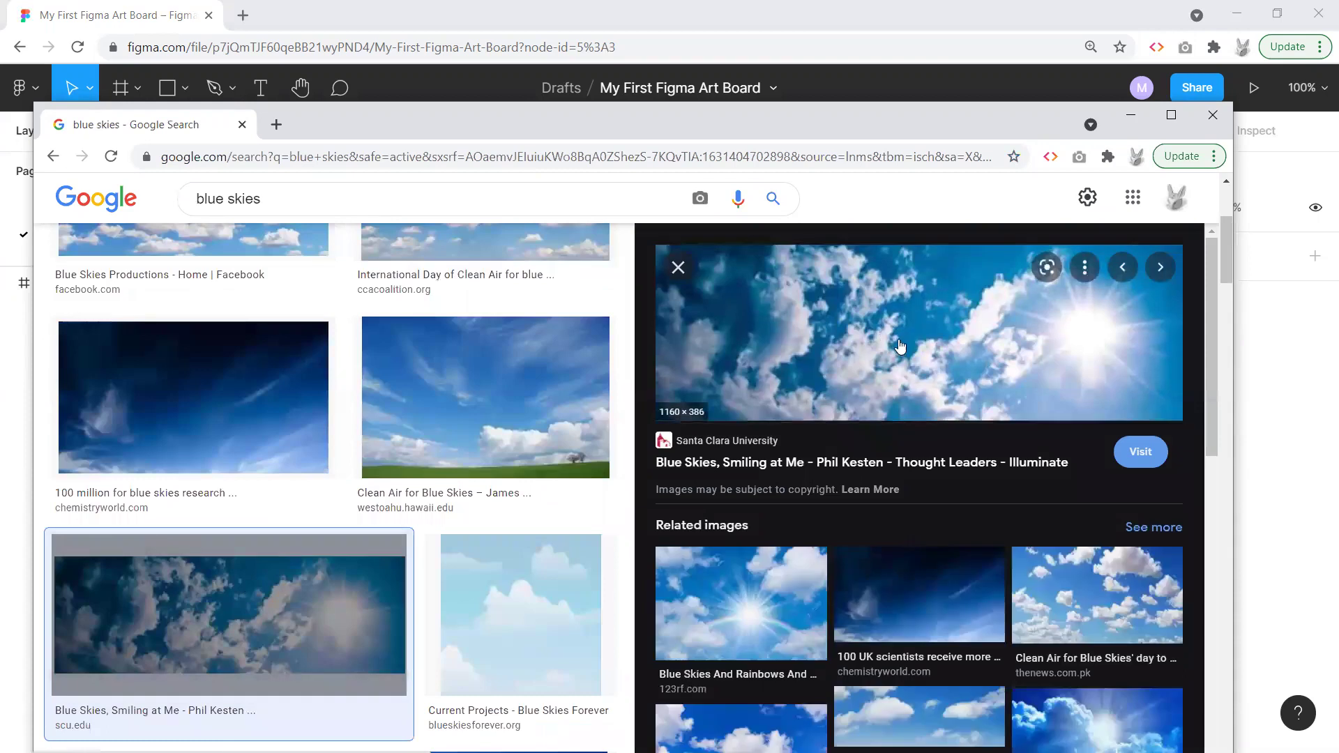
right_click(900, 339)
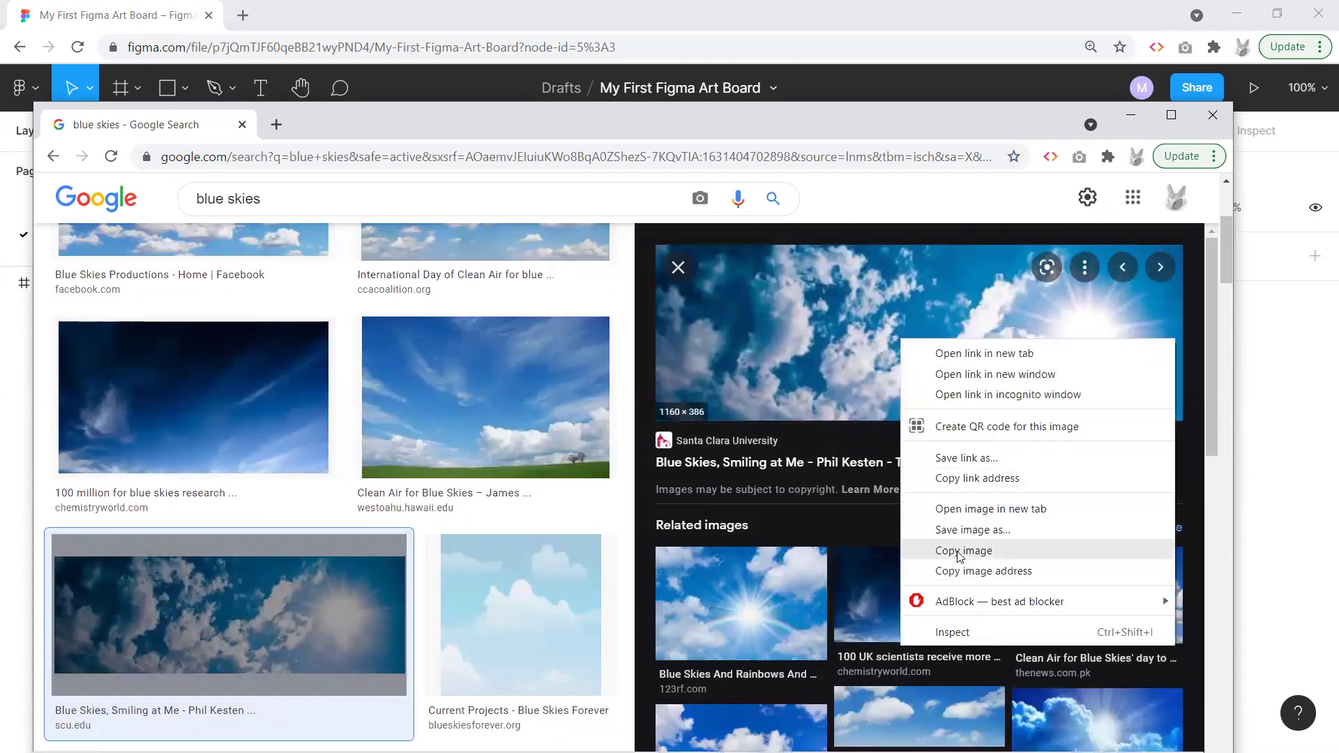
left_click(974, 550)
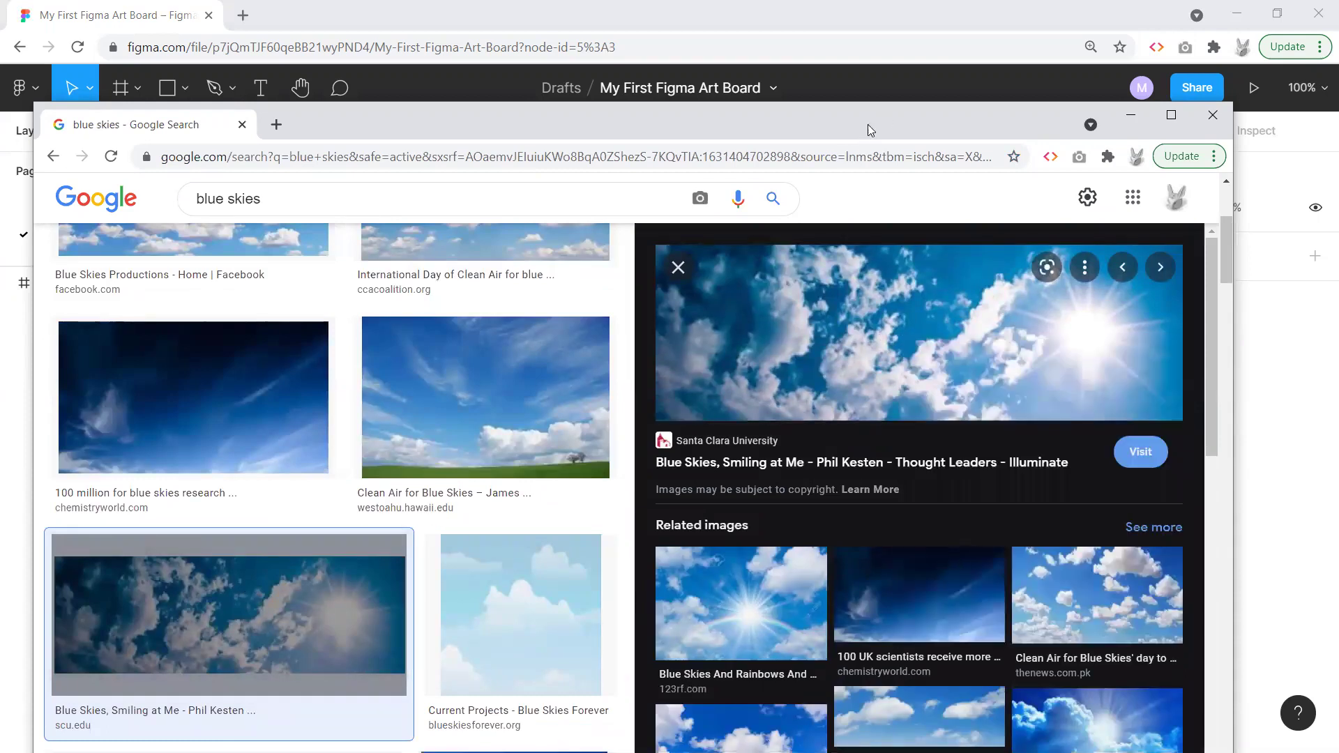
Step: Paste the copied sky photo into Figma and drag it inside Frame 1
key("alt+Tab")
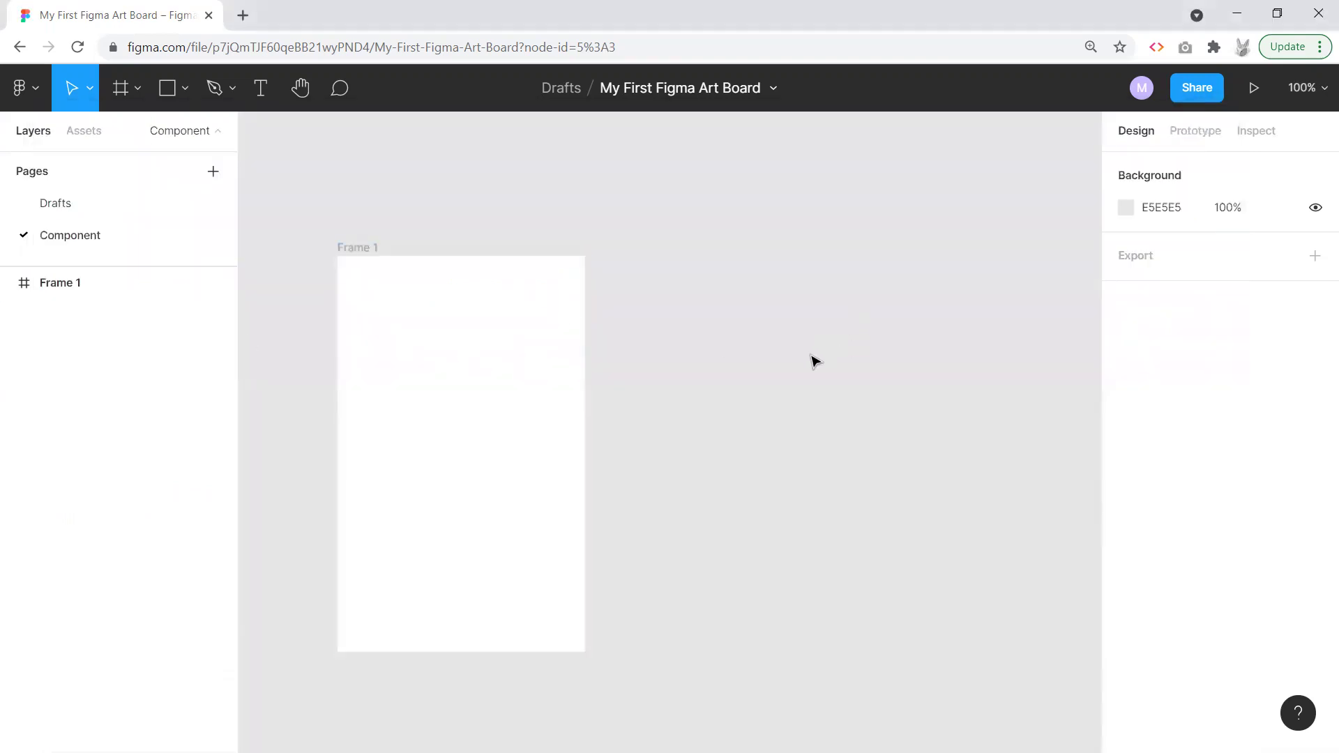
key("ctrl+v")
left_click_drag(792, 412, 893, 386)
scroll(823, 380, "down", 5)
left_click_drag(783, 434, 989, 322)
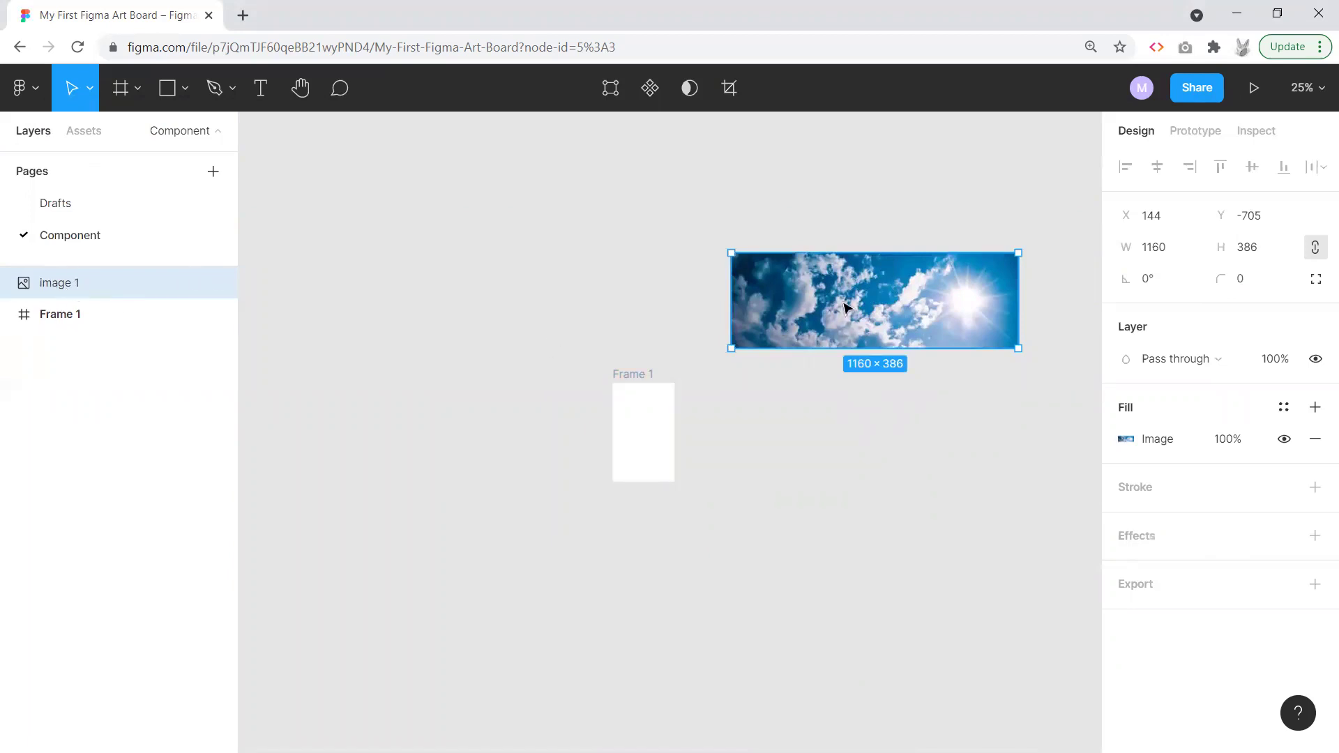
left_click_drag(883, 288, 527, 411)
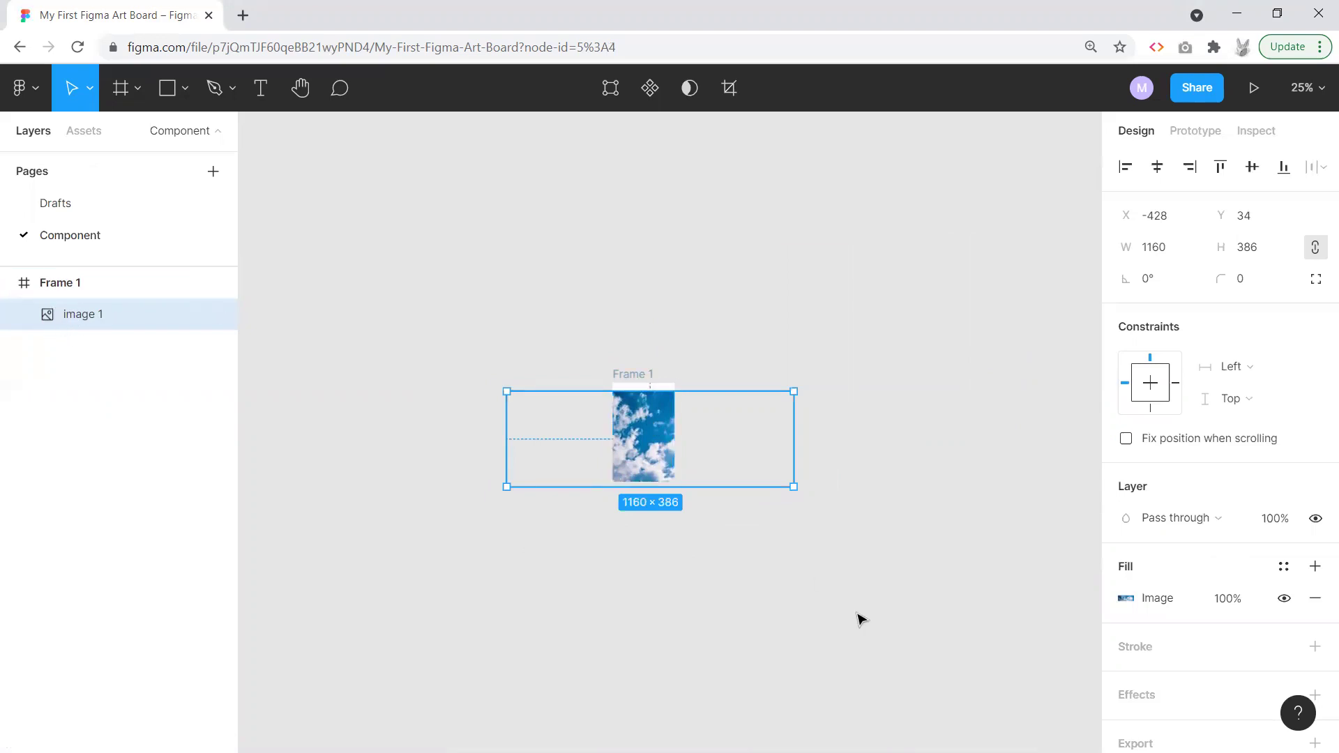
left_click(729, 561)
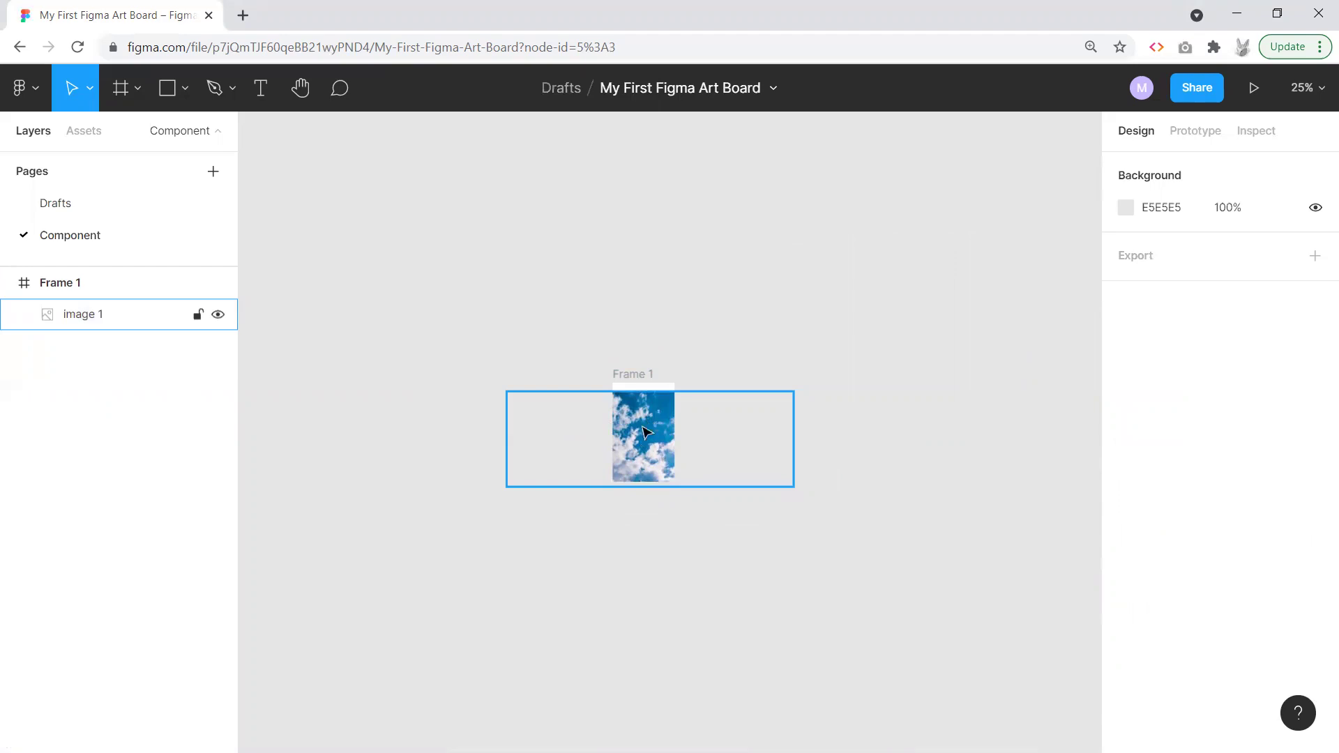
Step: Turn off Frame 1's Clip content, shift the sky photo right, then re-enable clipping
left_click(60, 286)
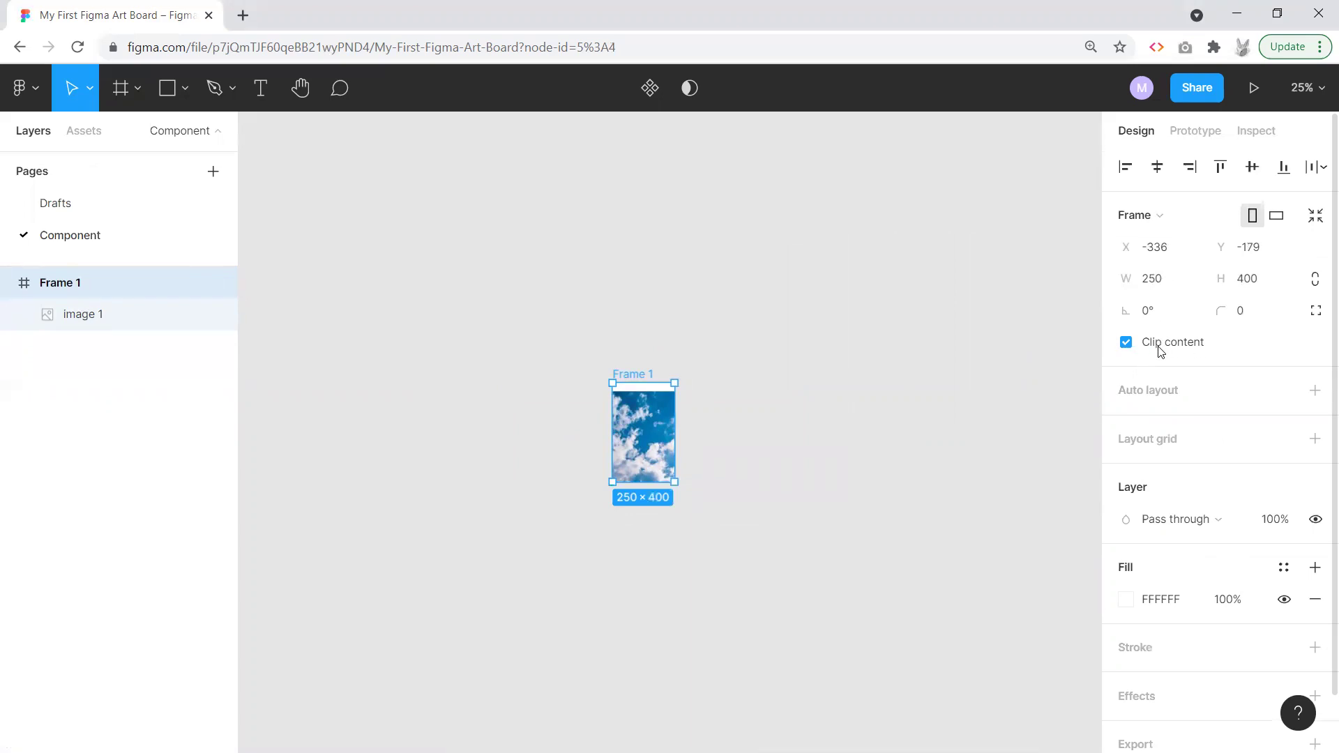
left_click(1126, 343)
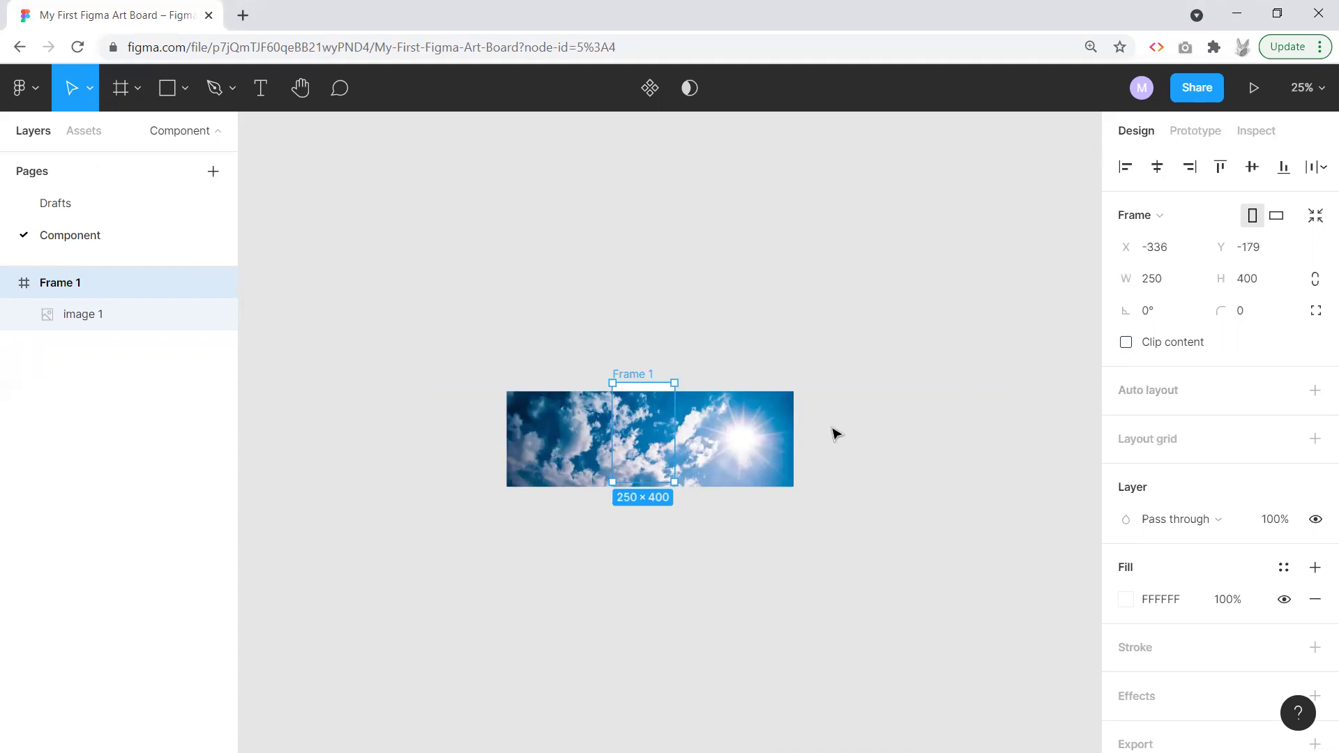
left_click_drag(687, 438, 755, 432)
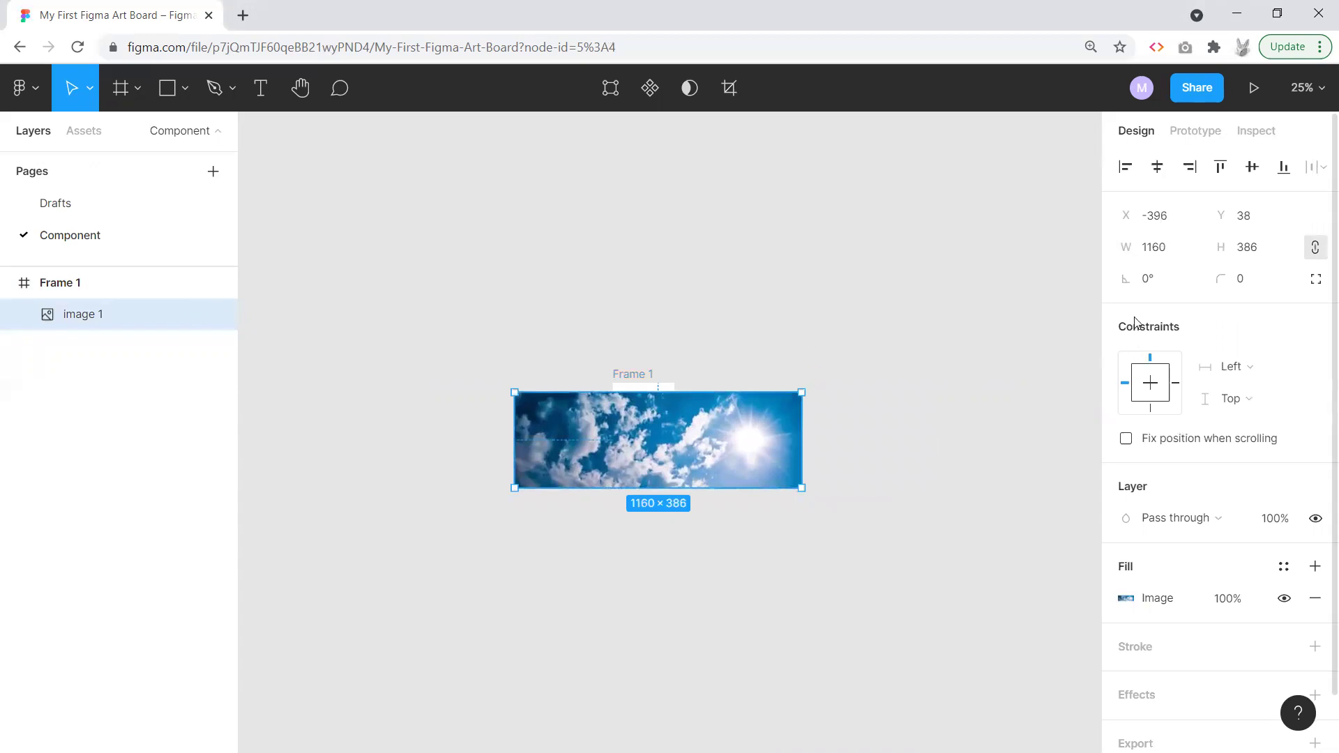
left_click(631, 376)
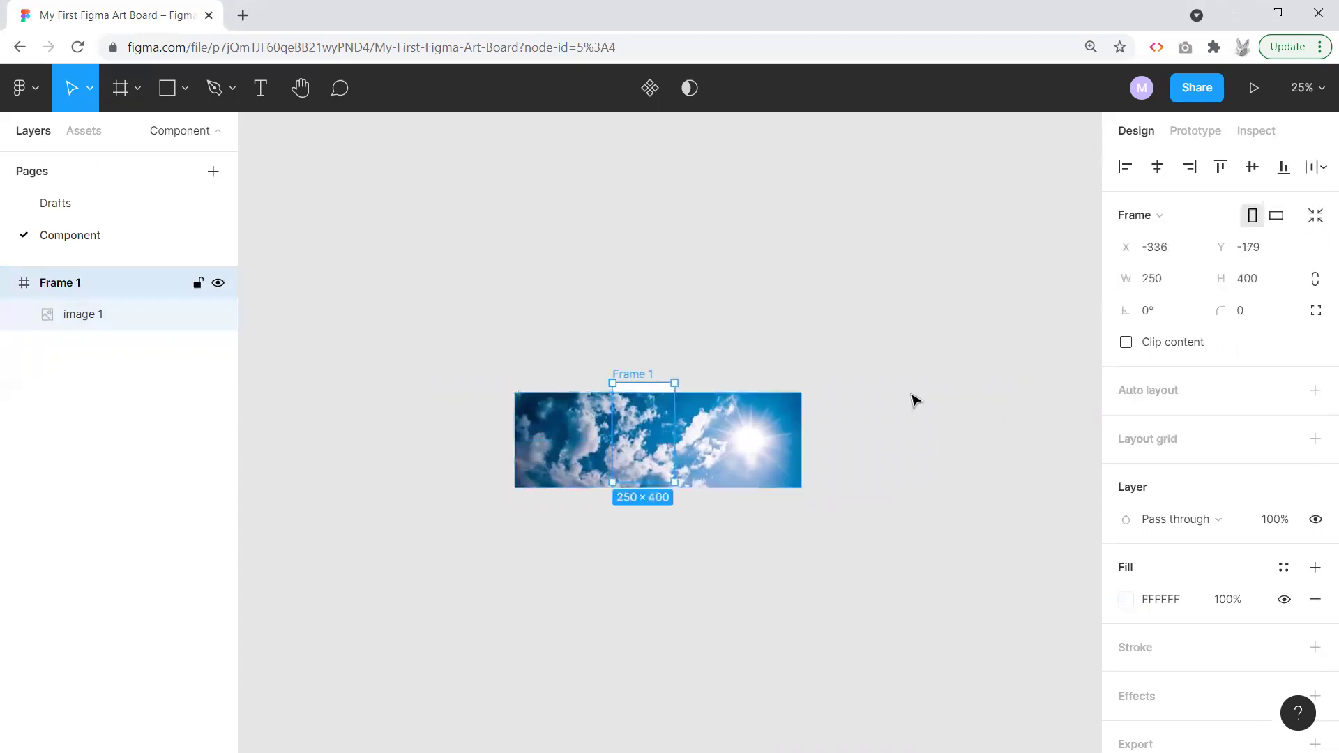
left_click(1126, 343)
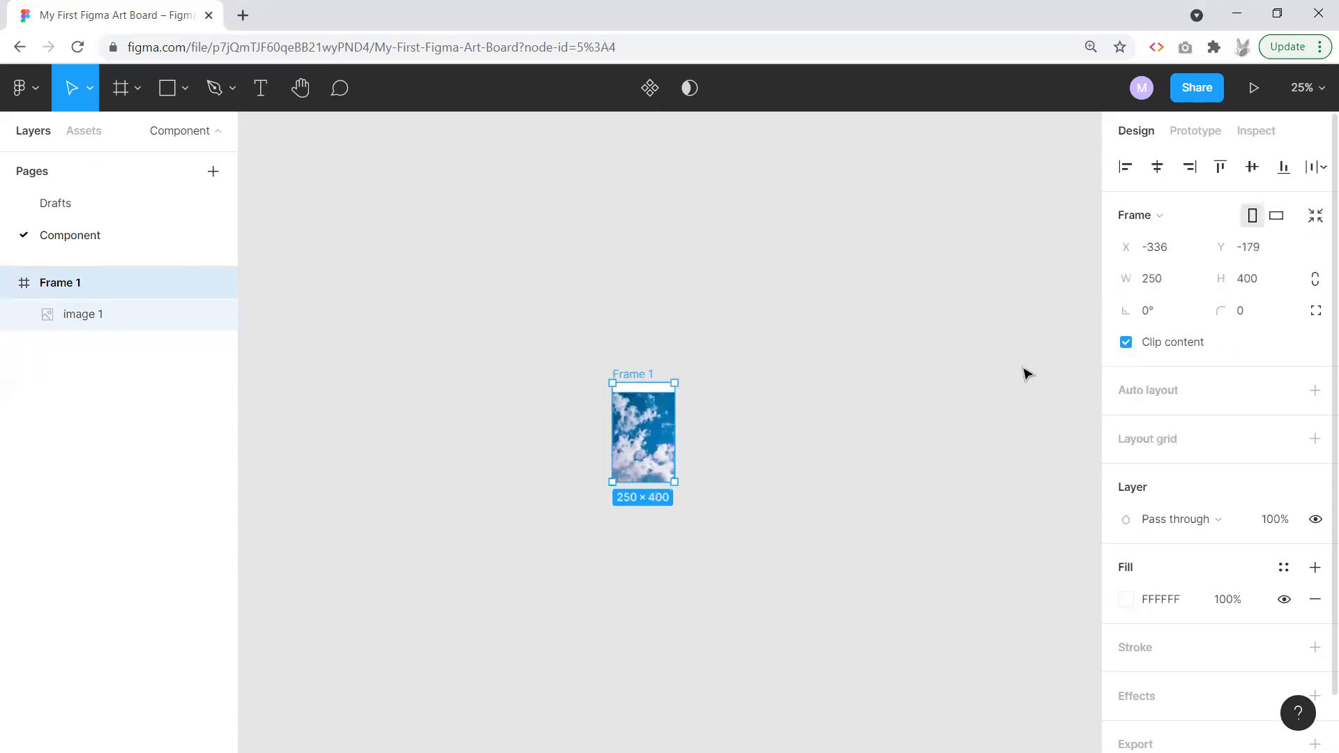
left_click(809, 432)
left_click(653, 441)
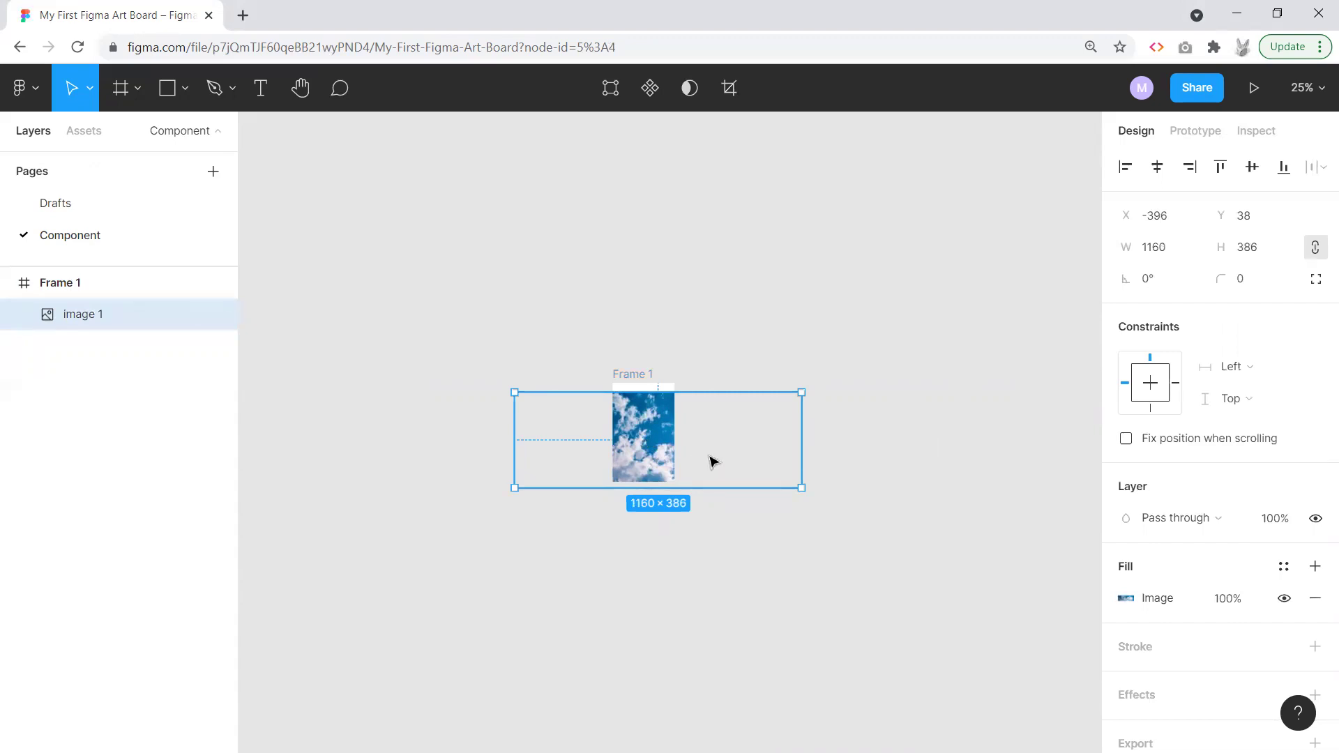
Step: Scale the sky photo to 480 × 160 at the frame top and view the card at 100%
left_click_drag(801, 488, 627, 397)
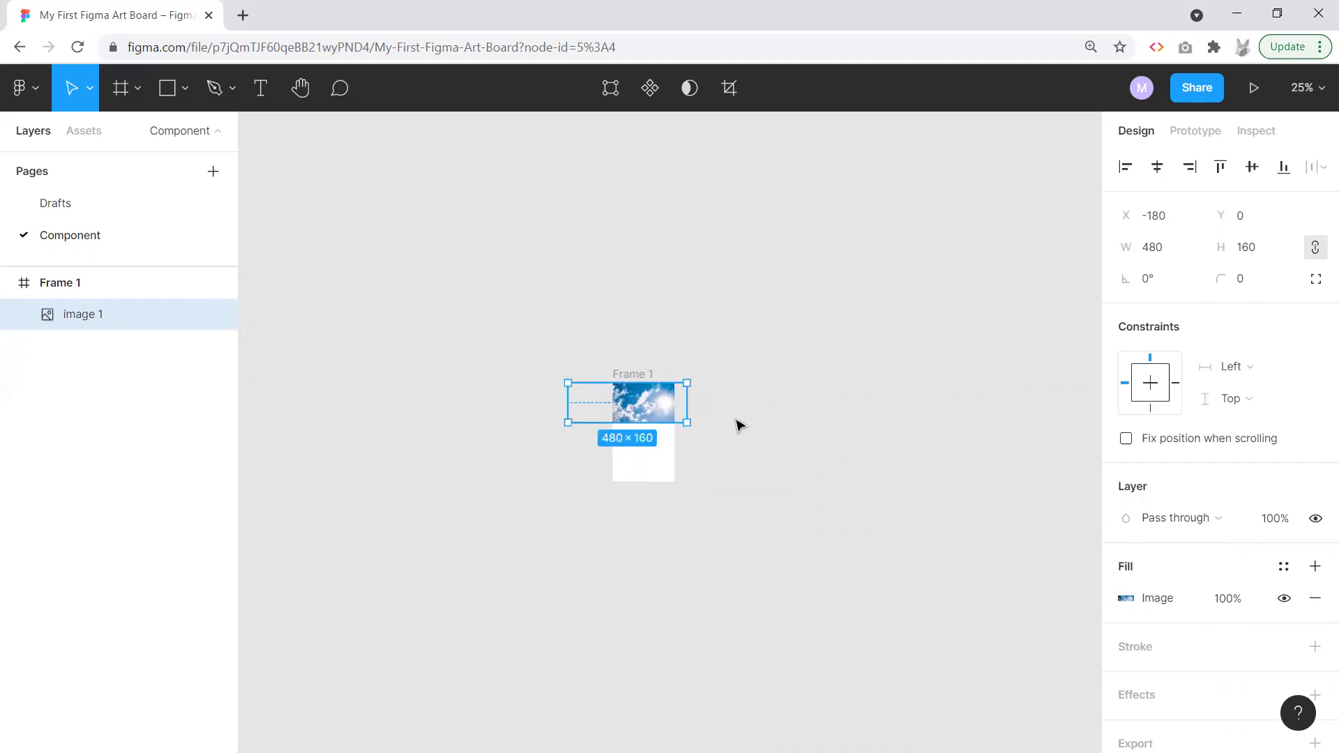
left_click(758, 406)
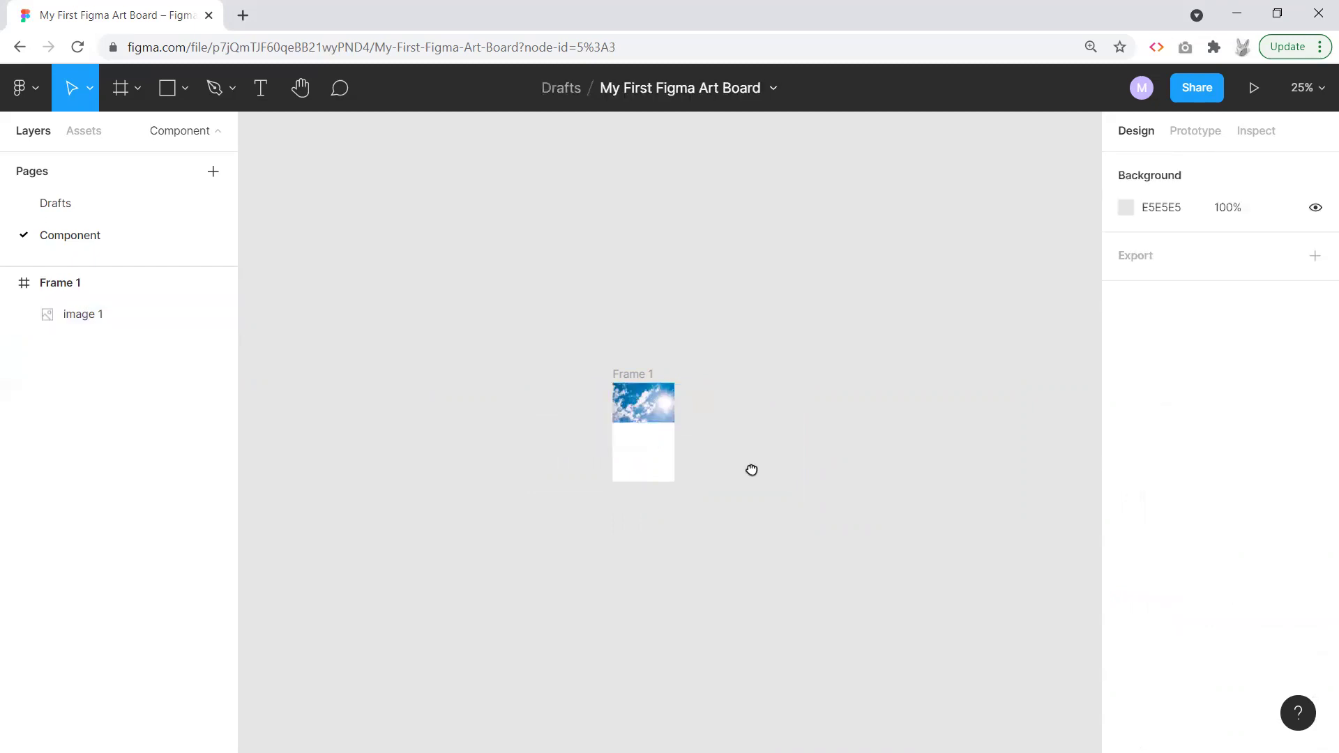
key("shift+0")
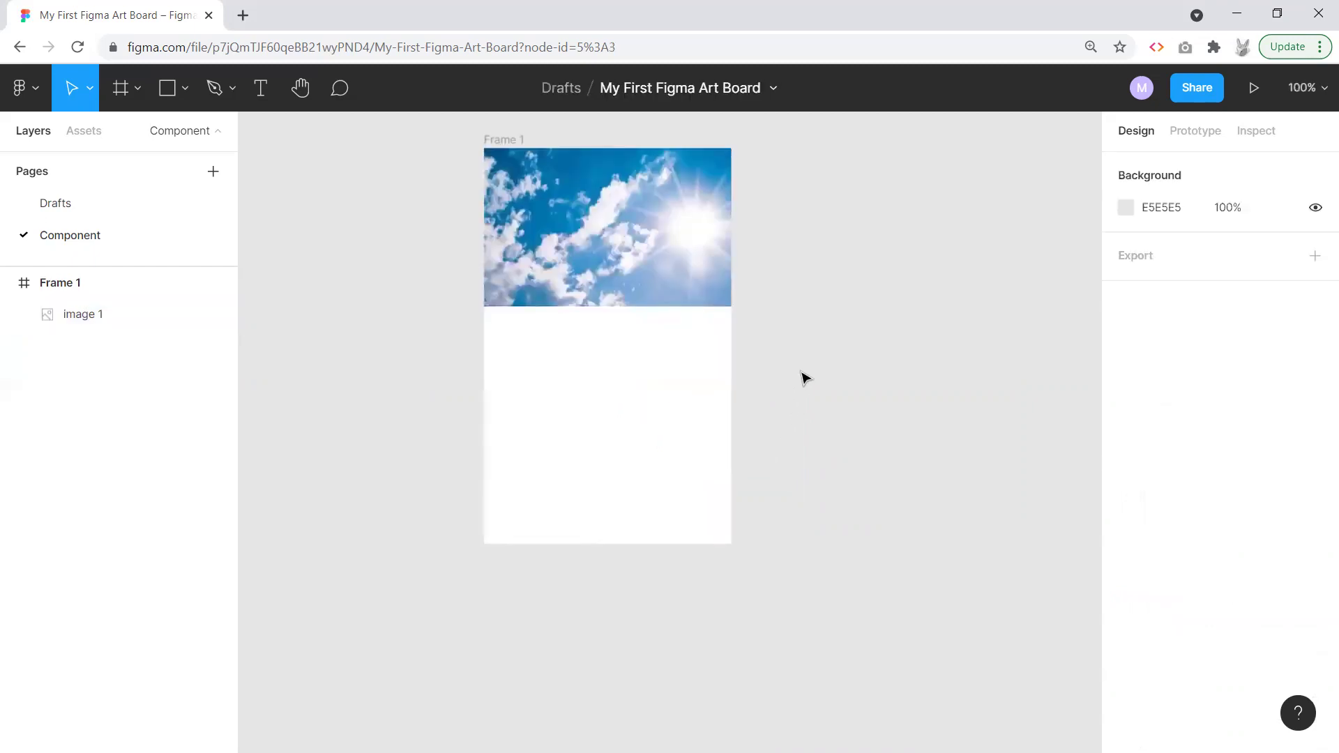
key("ctrl+plus")
left_click_drag(851, 499, 934, 448)
key("ctrl+minus")
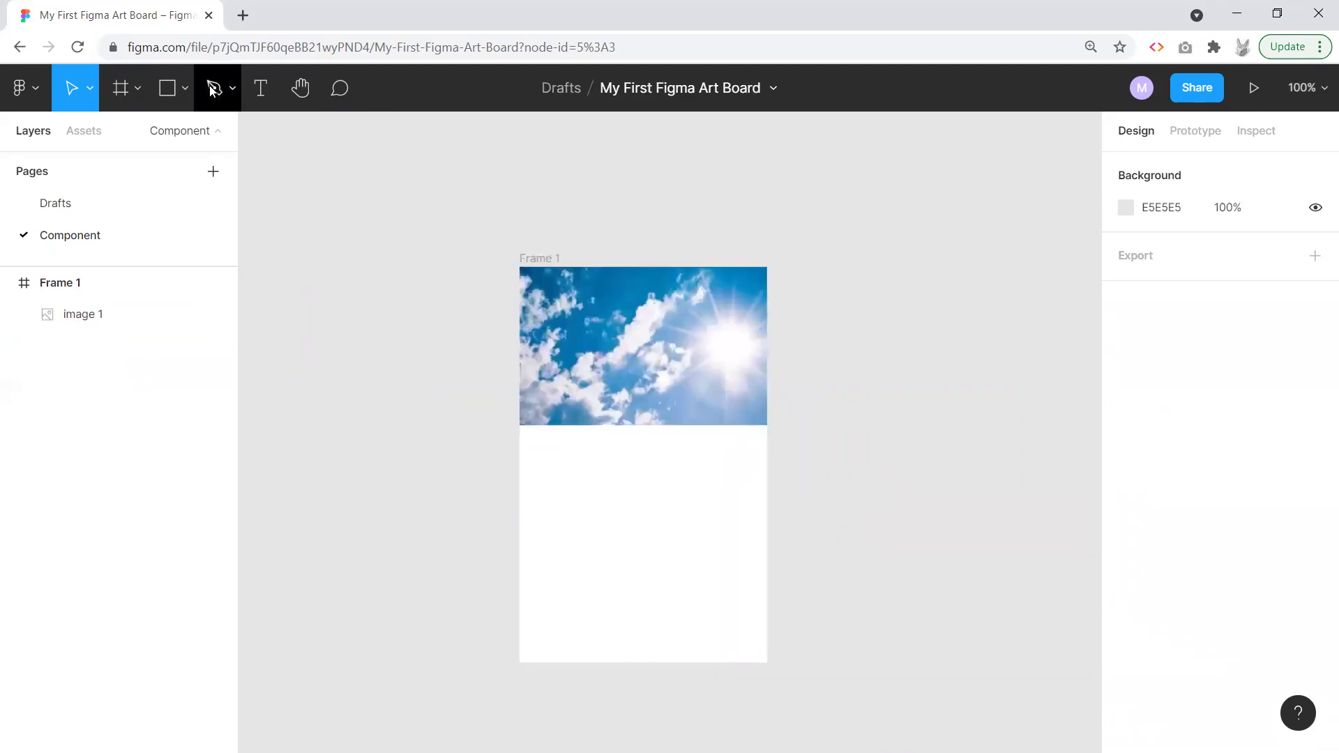
Step: Add a 48-point 'Title' text layer just beneath the sky photo
left_click(258, 86)
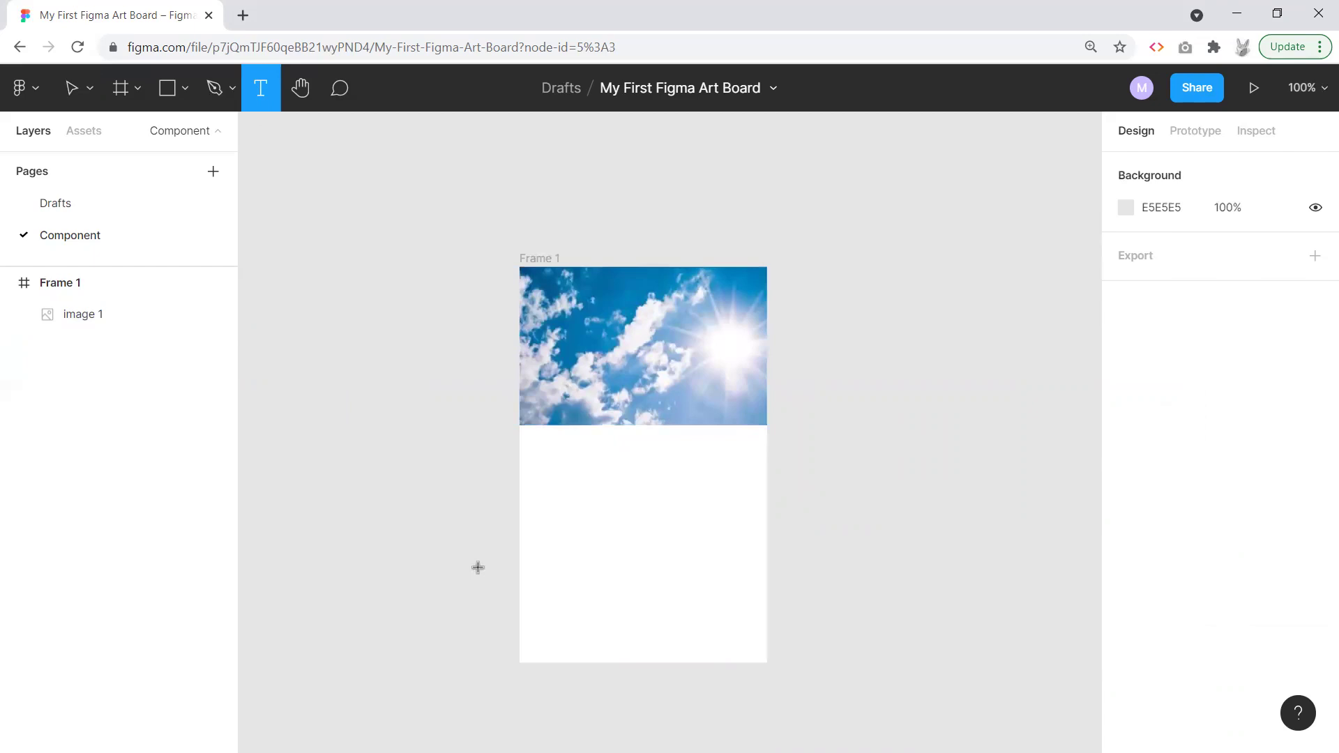
left_click(539, 463)
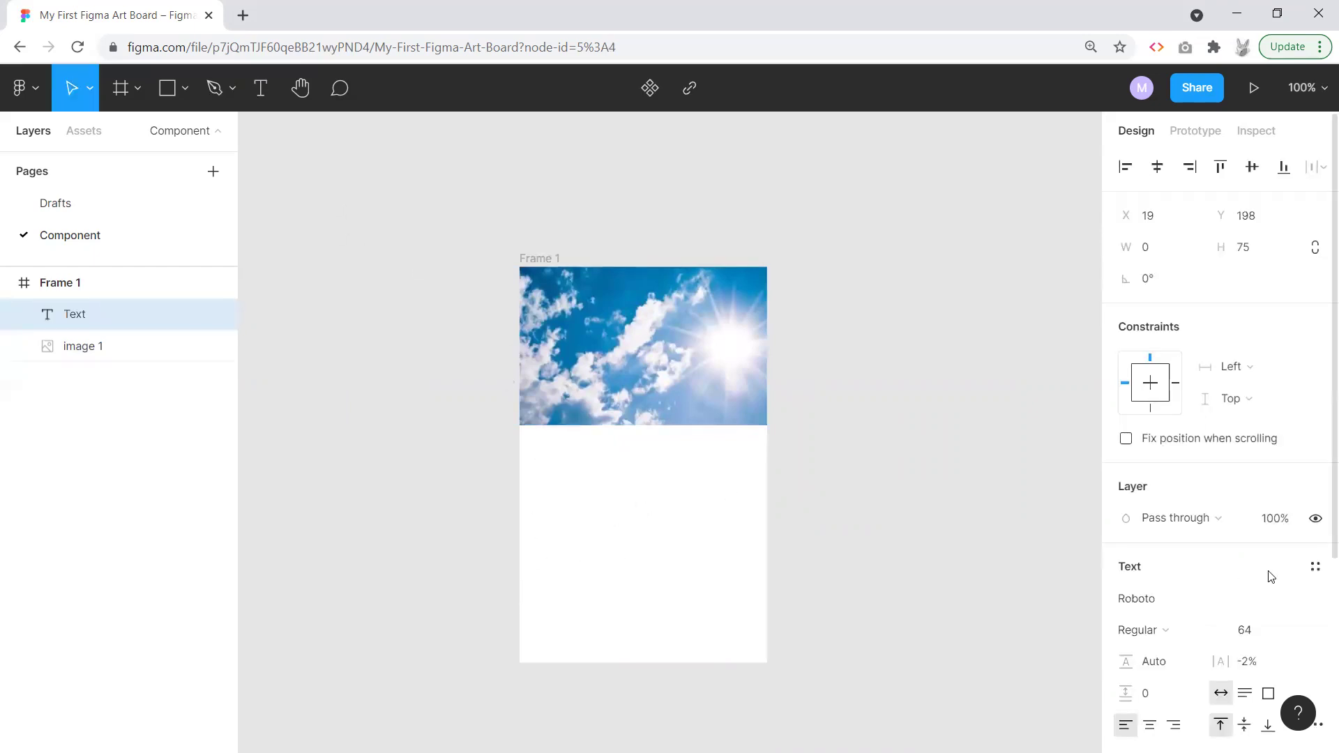
scroll(1270, 576, "down", 3)
left_click(1296, 454)
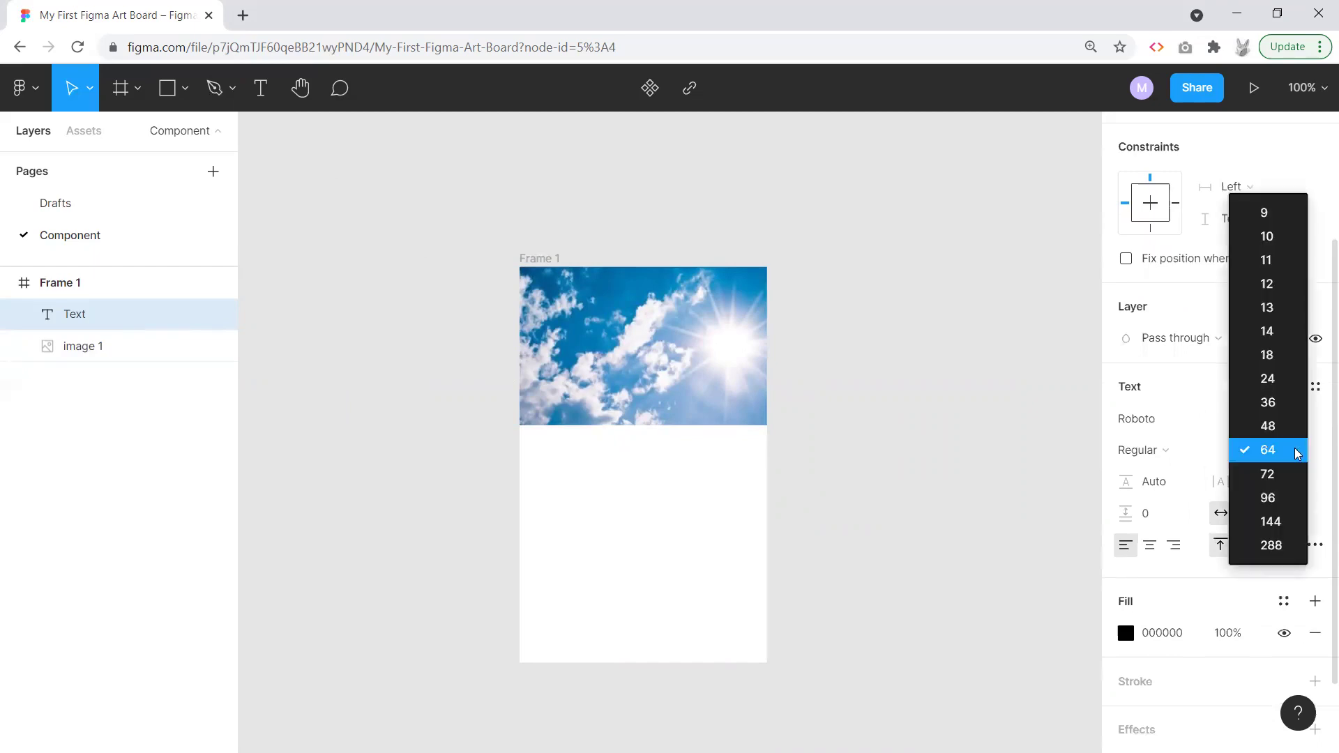
left_click(1276, 424)
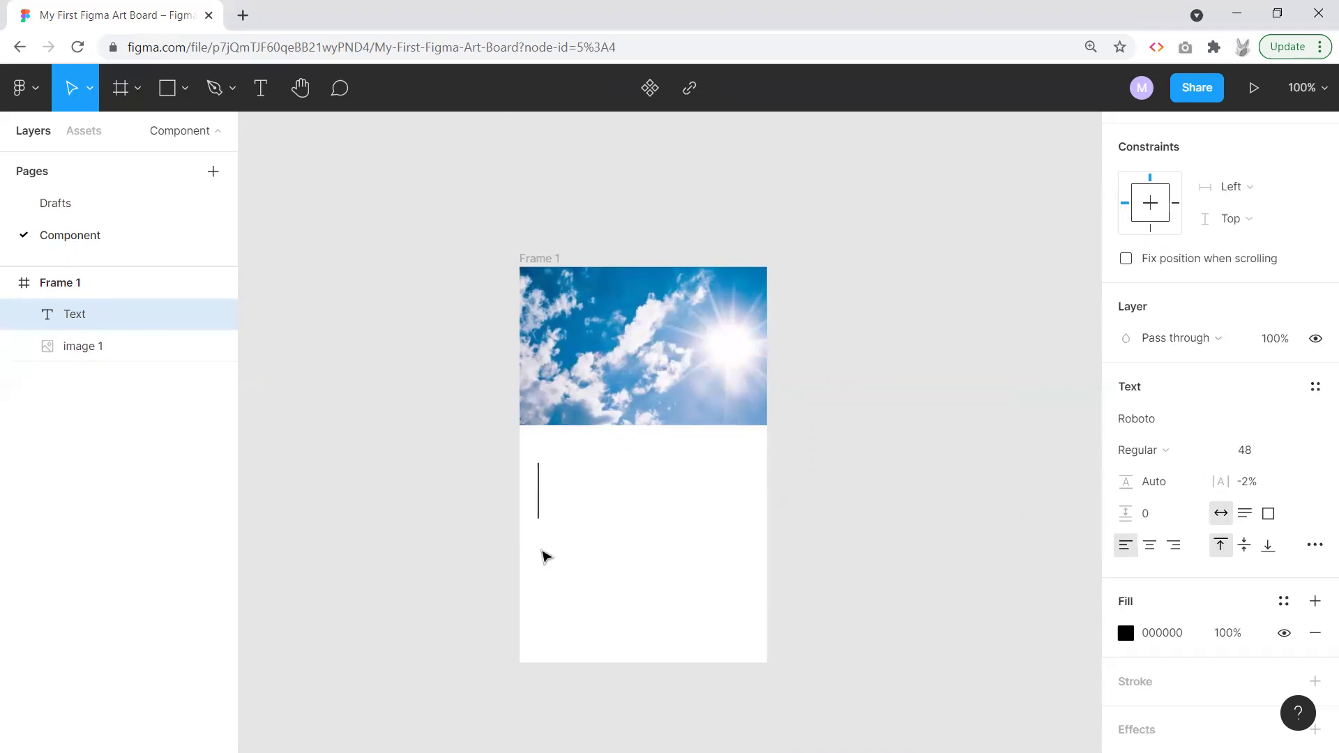
type("Title")
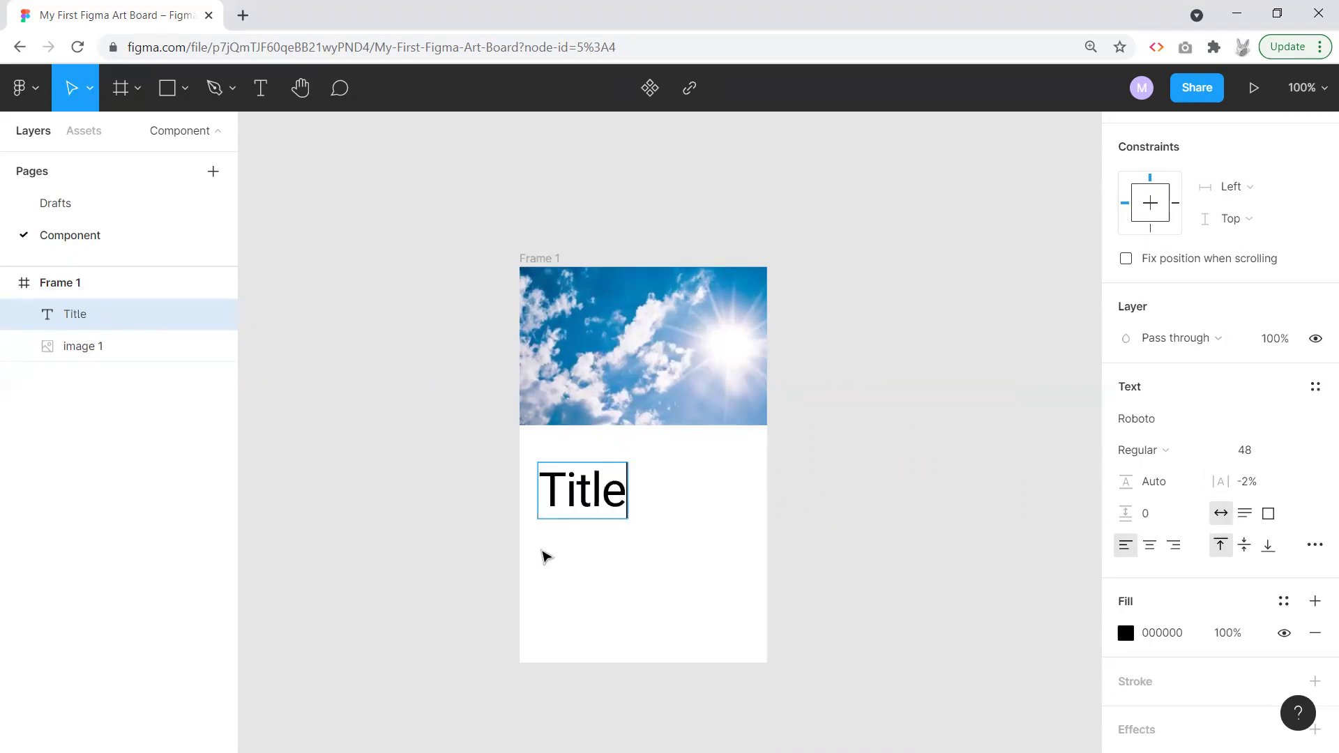
key("Escape")
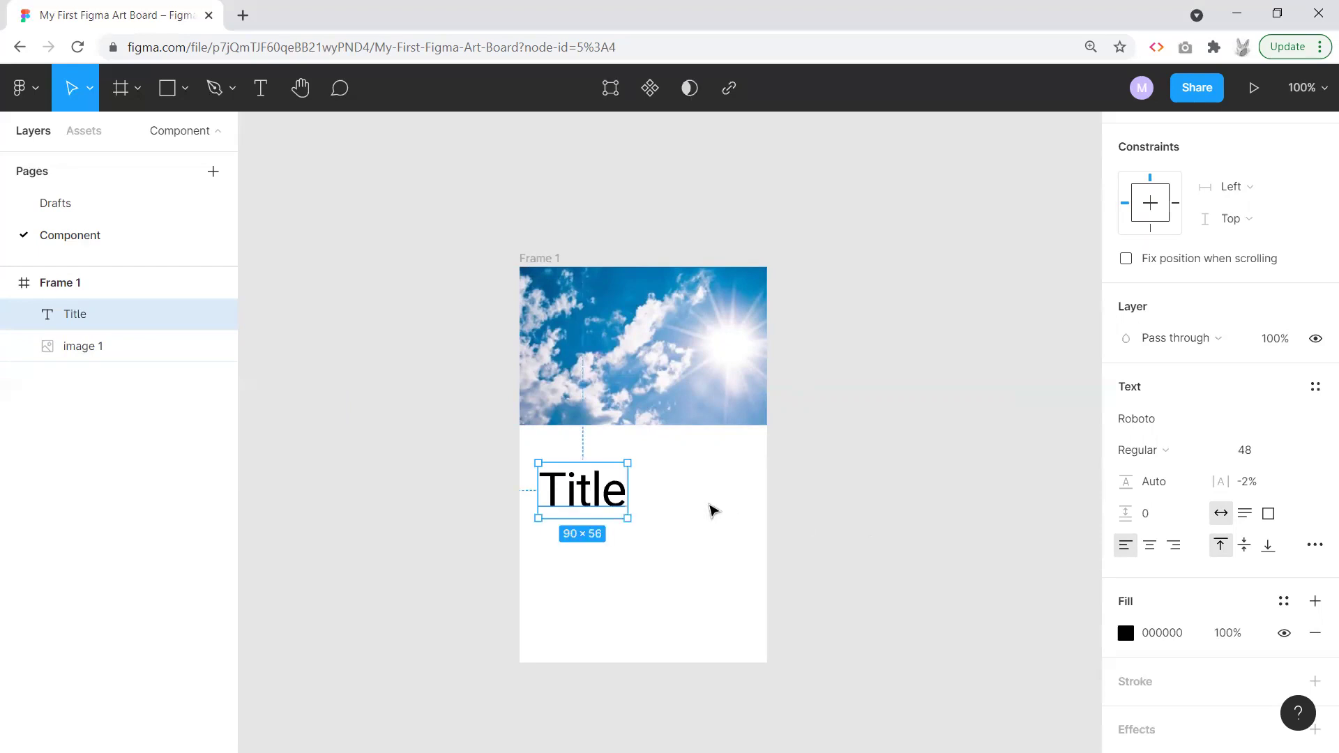
left_click_drag(604, 501, 595, 472)
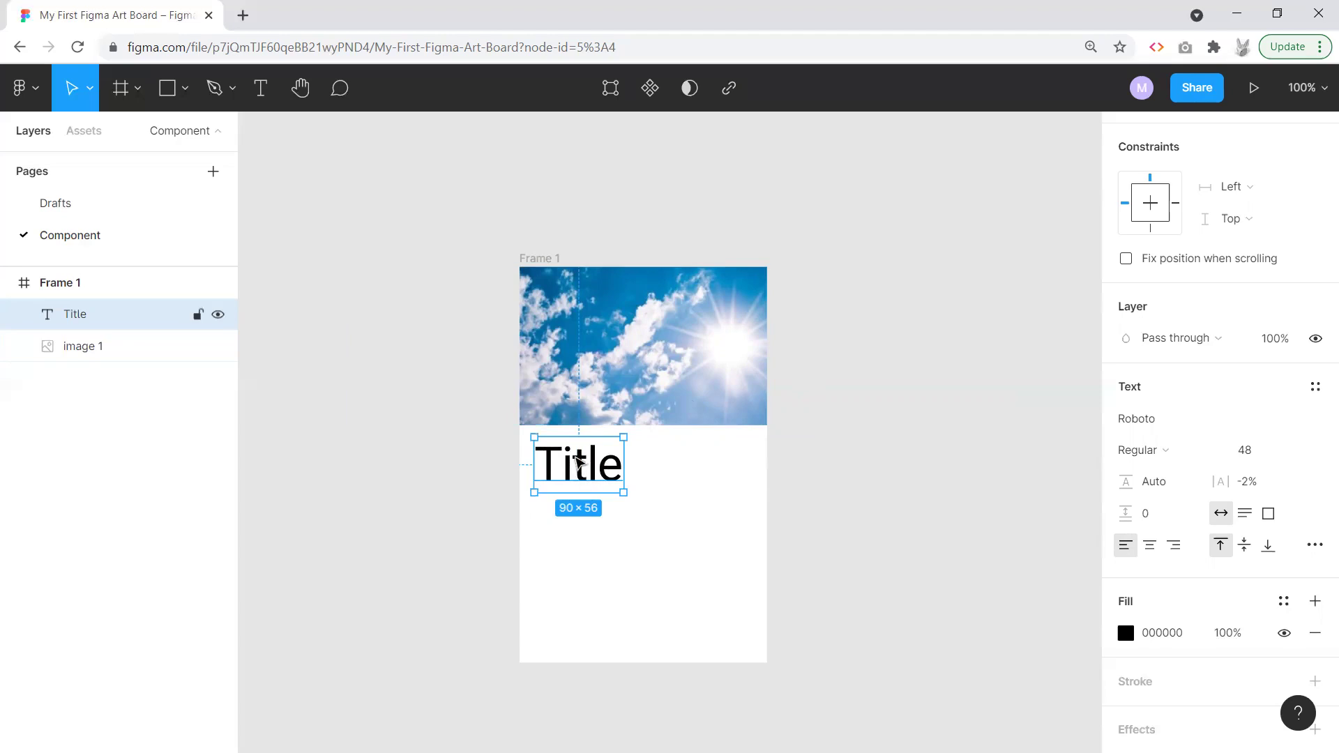
left_click(662, 480)
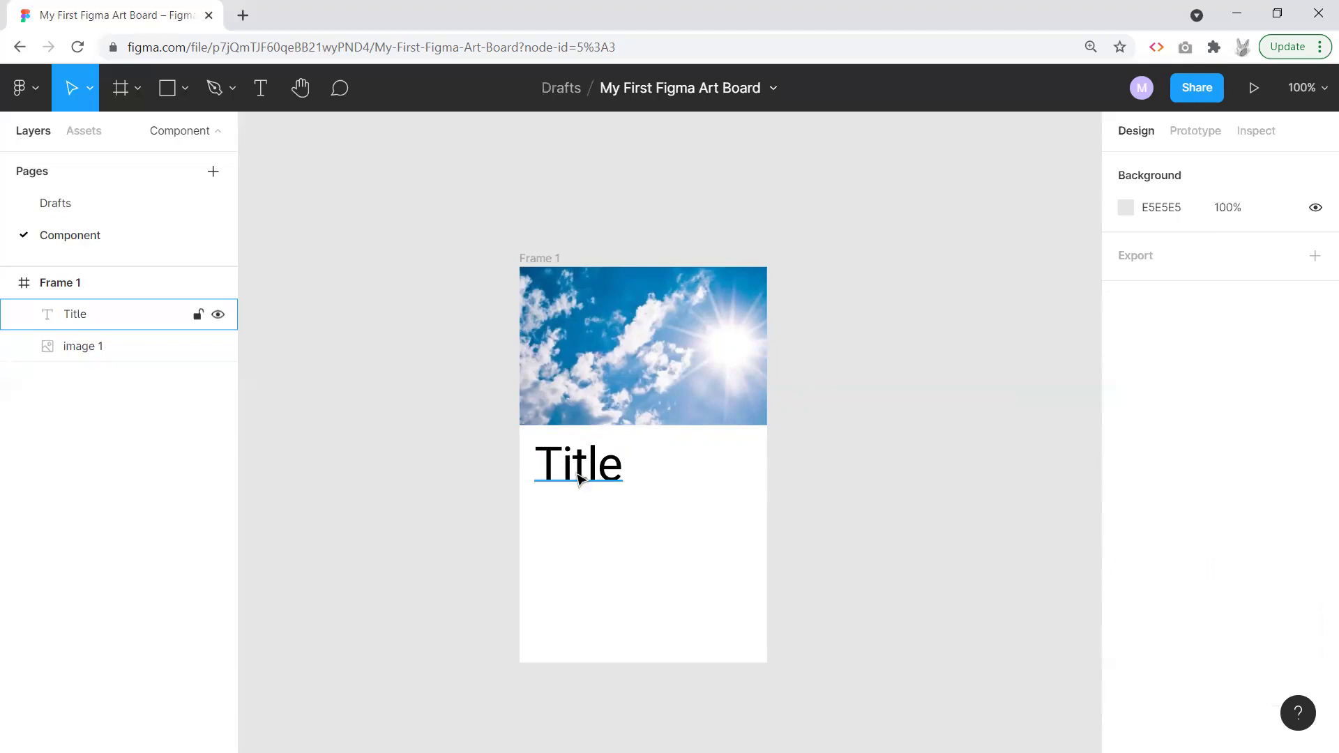
left_click(261, 88)
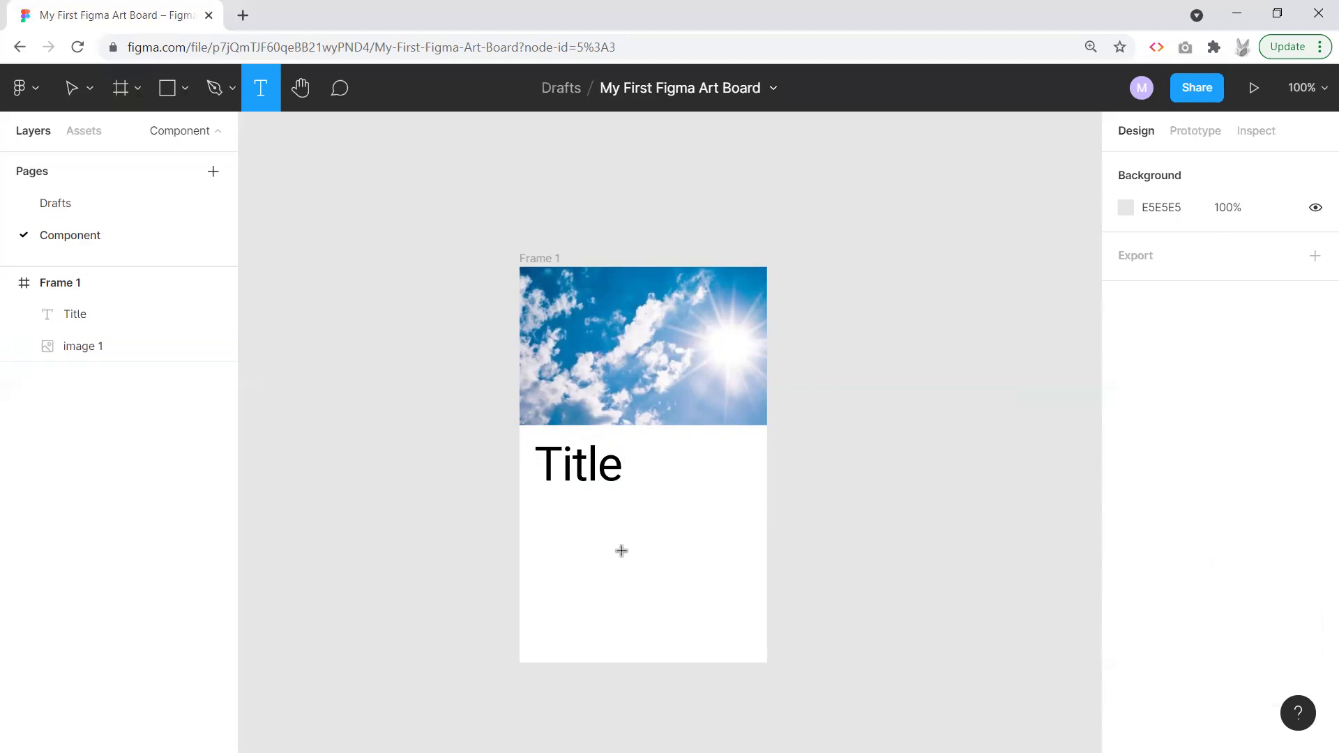
Step: Draw a body text box below Title and fill it with a 14-point placeholder paragraph
left_click(542, 494)
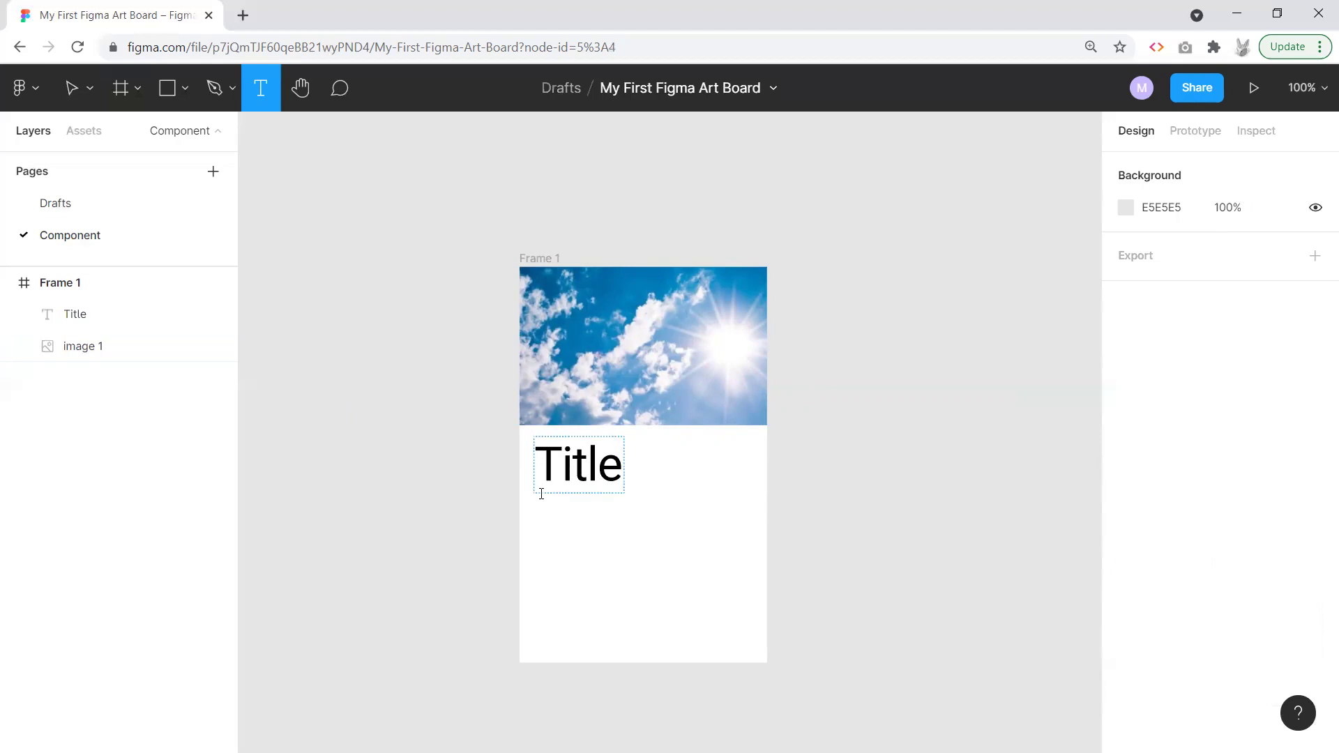
left_click(460, 485)
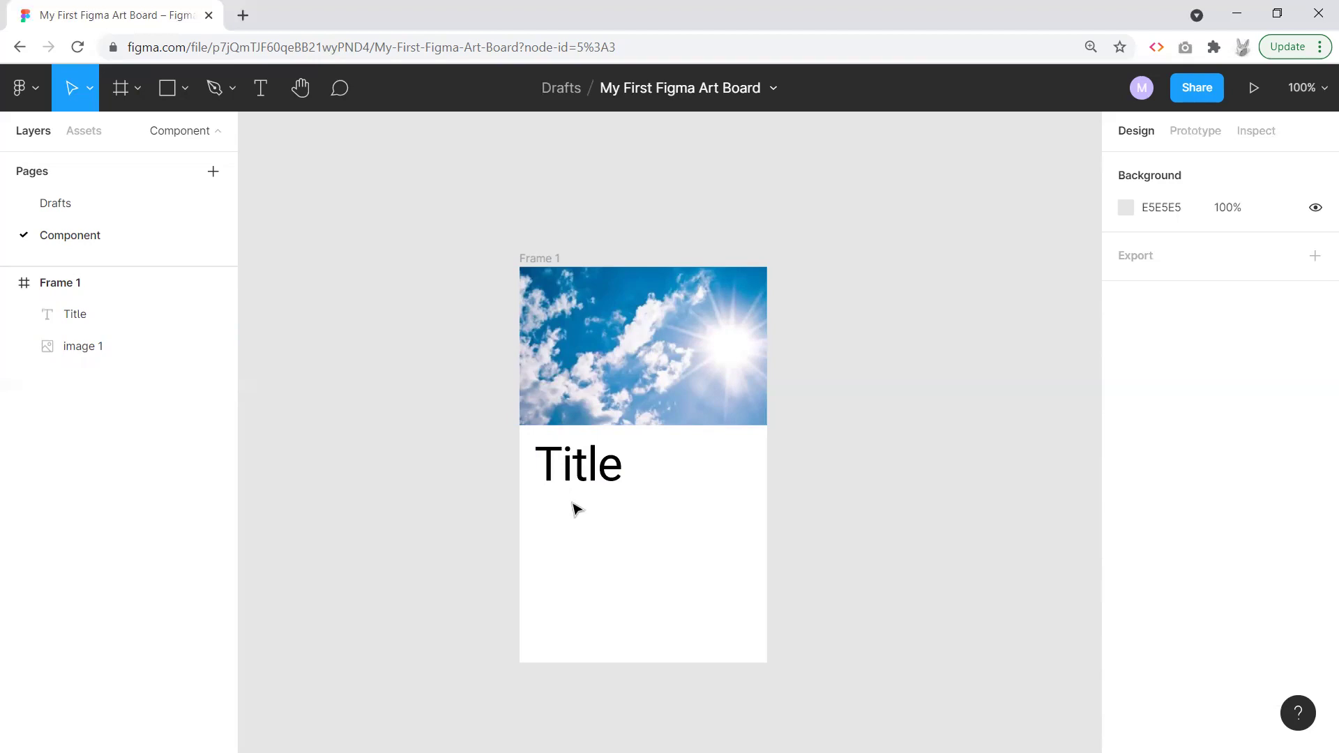
left_click(261, 96)
left_click_drag(546, 505, 746, 585)
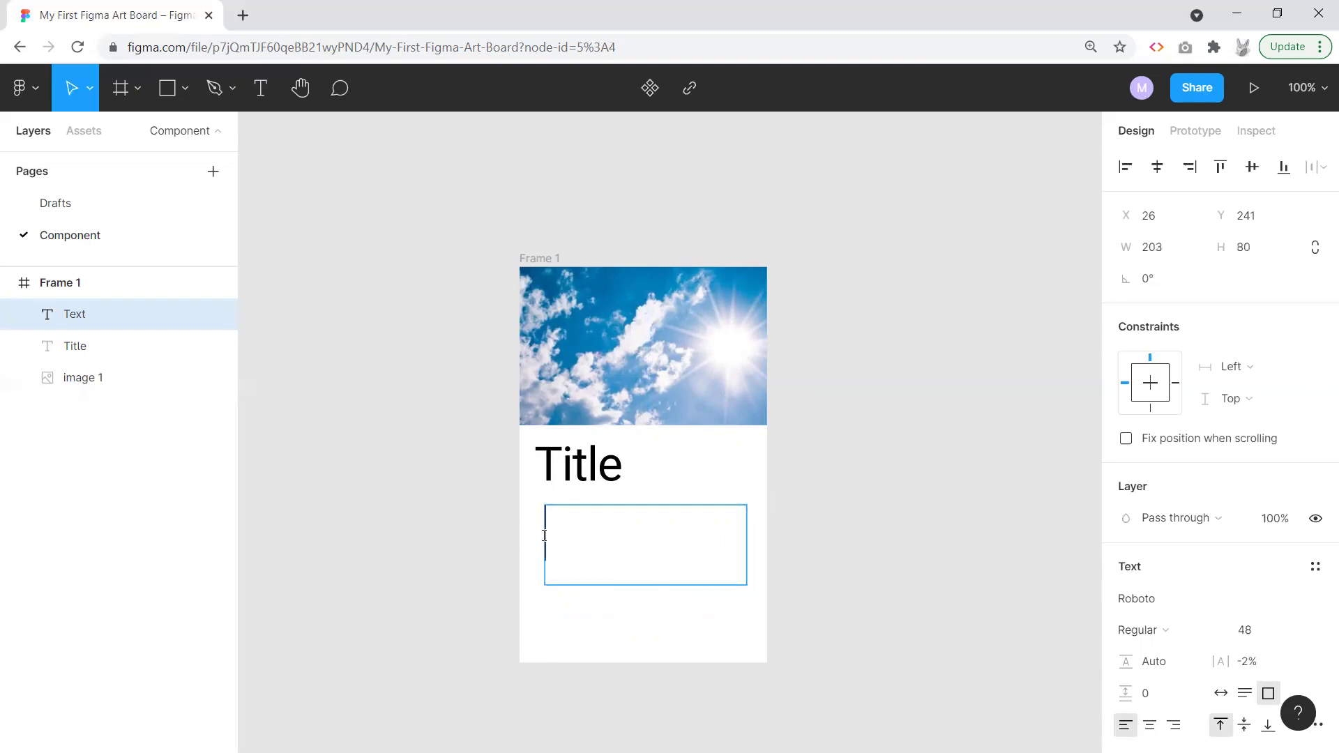
left_click(1294, 630)
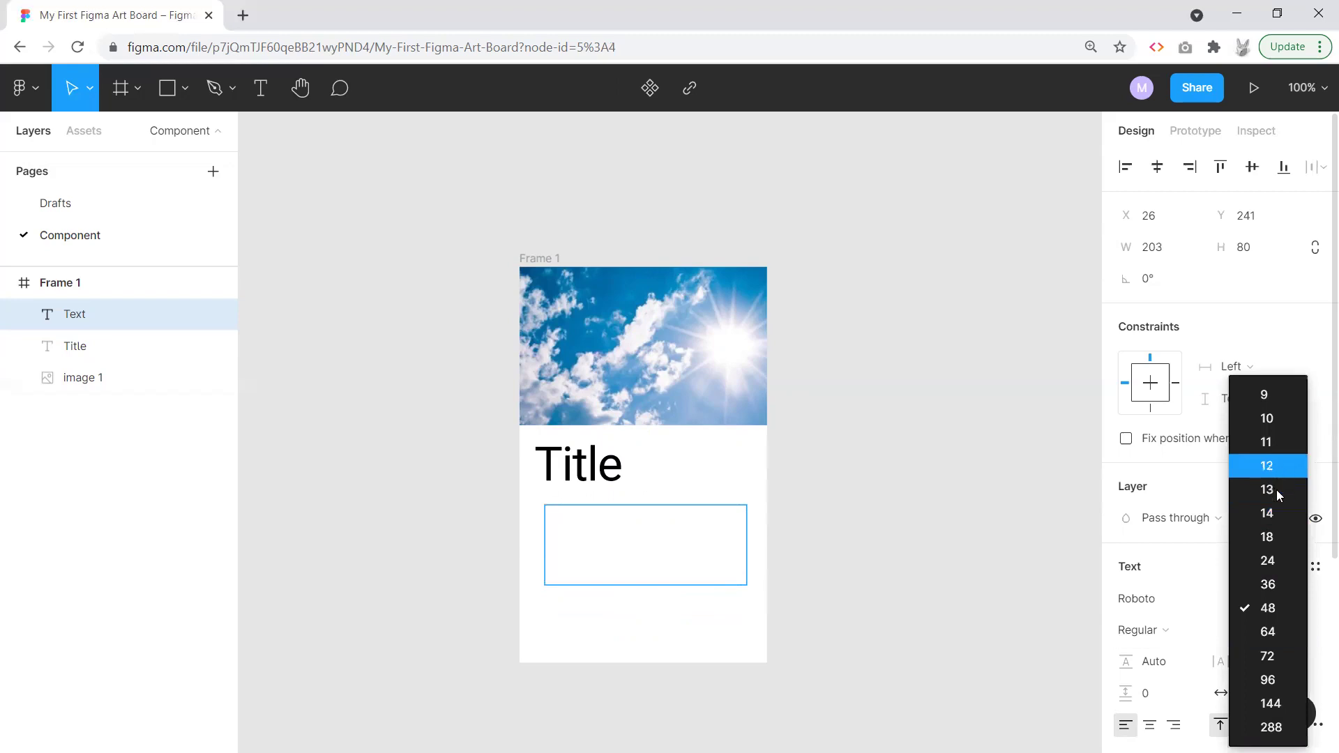
left_click(1271, 514)
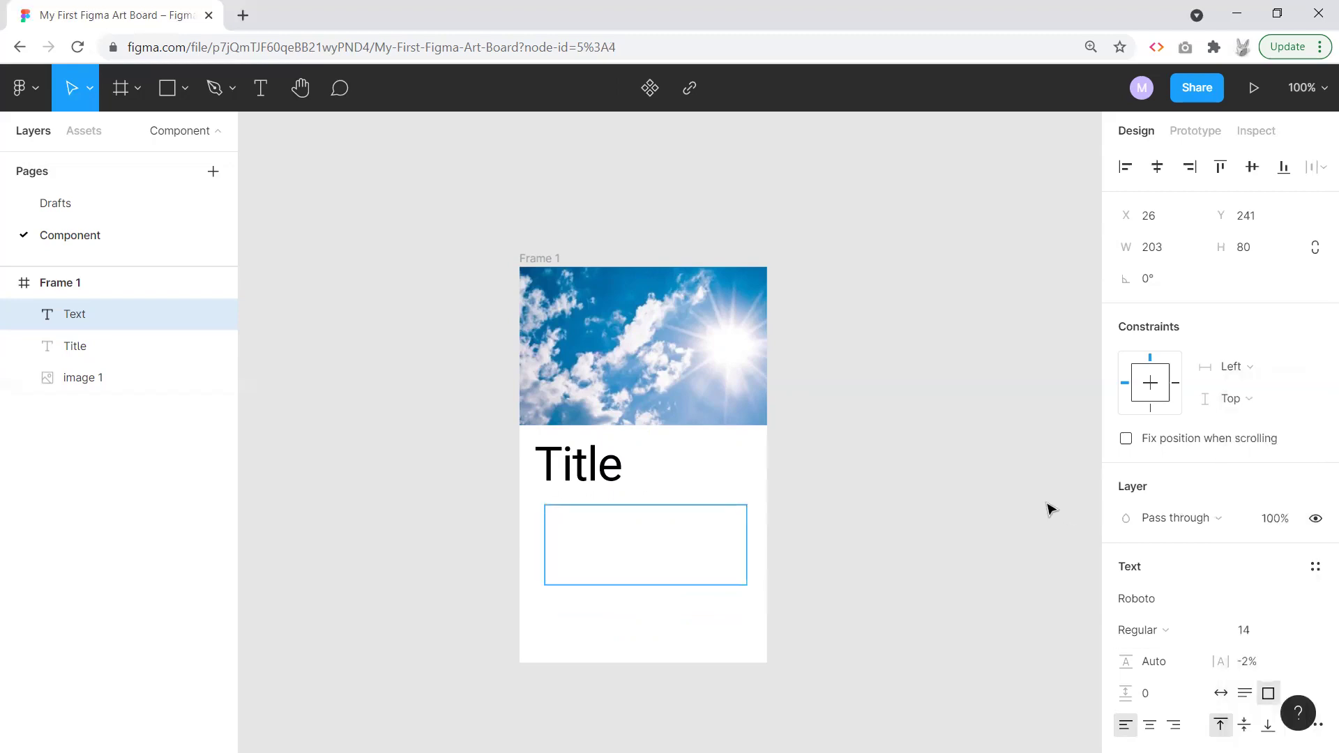
type("sdv sfdgv sgv sdfg")
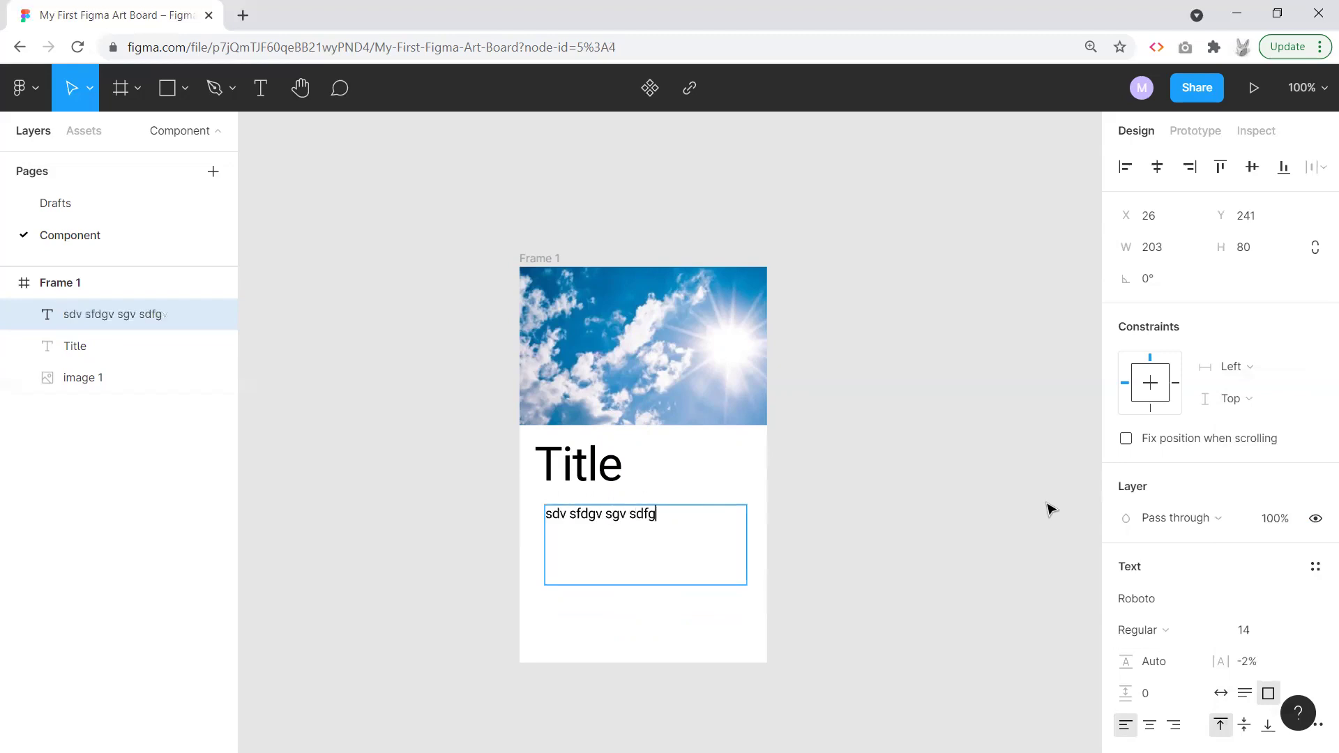
type(" sdgs dgsd sg sdgsdg ")
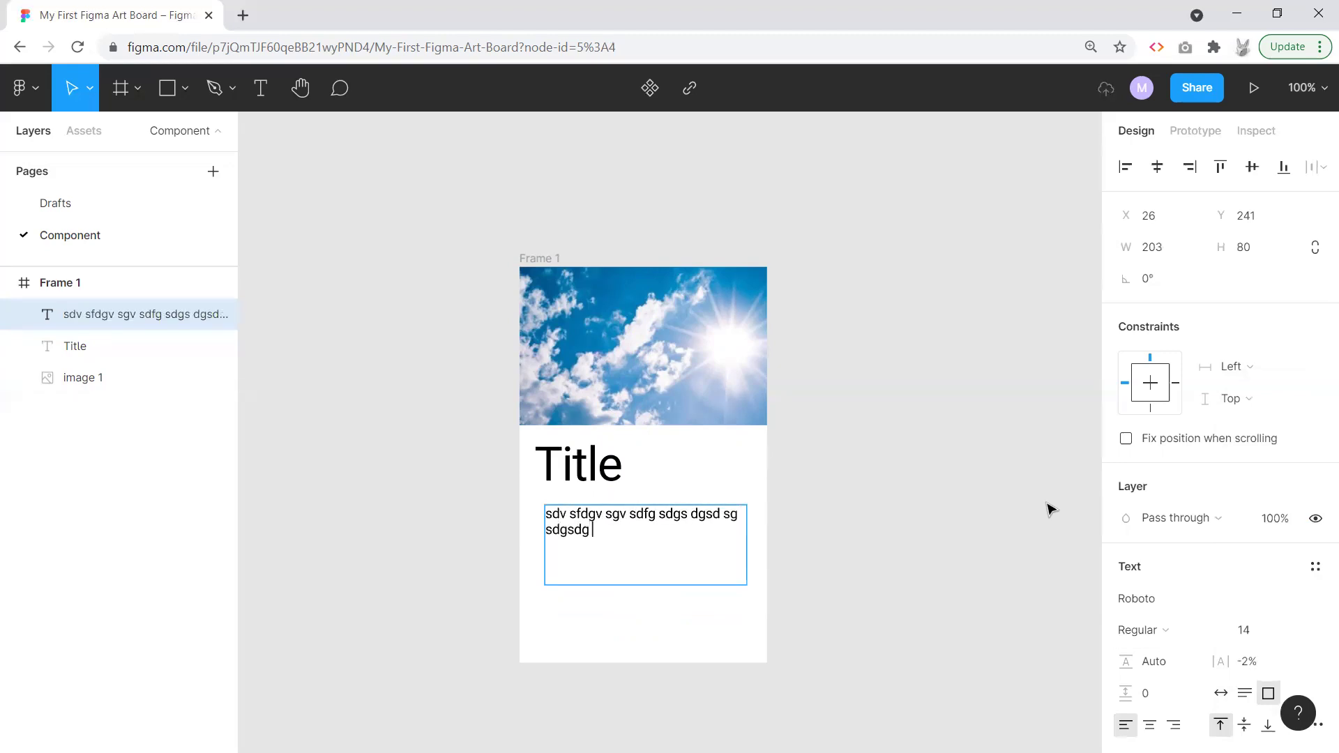
type("sgdg sdg sg sdg sg dsg")
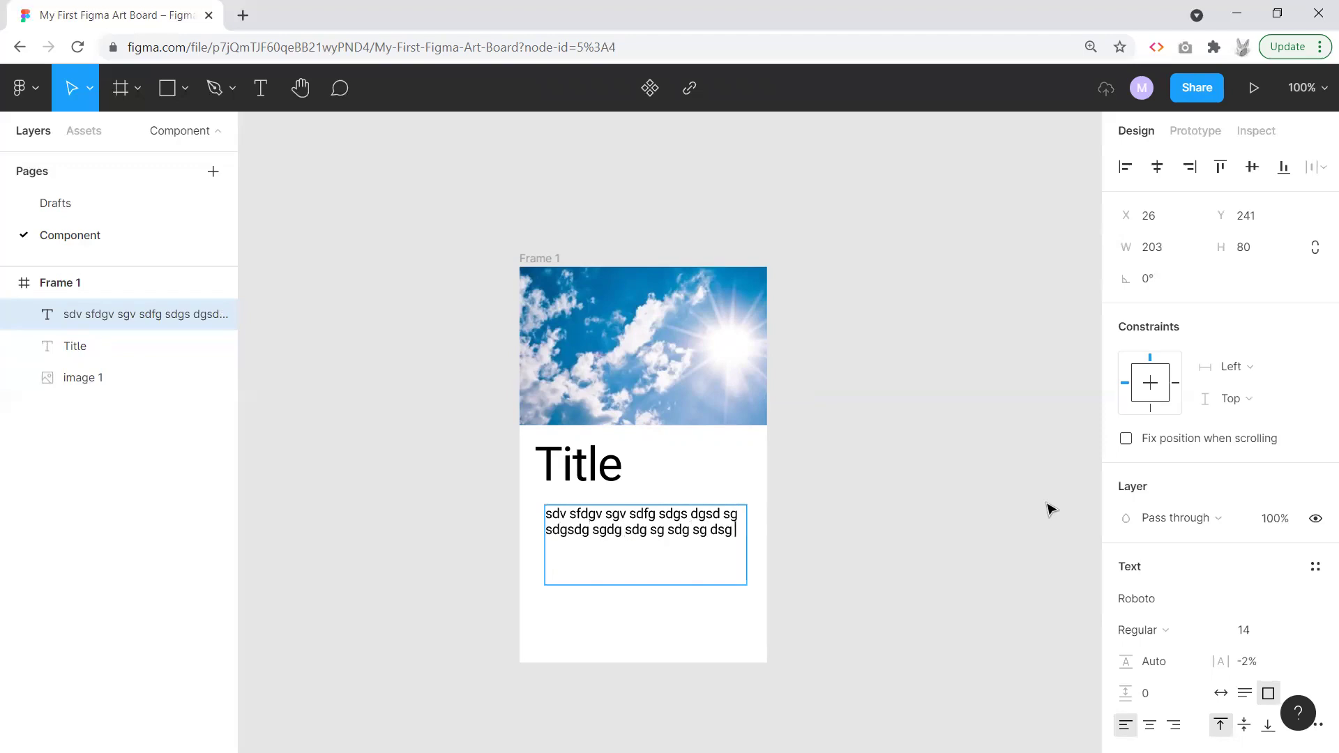
type(" wgh srfh sh sh sh sh sfh sh sdh sh sh sh sh")
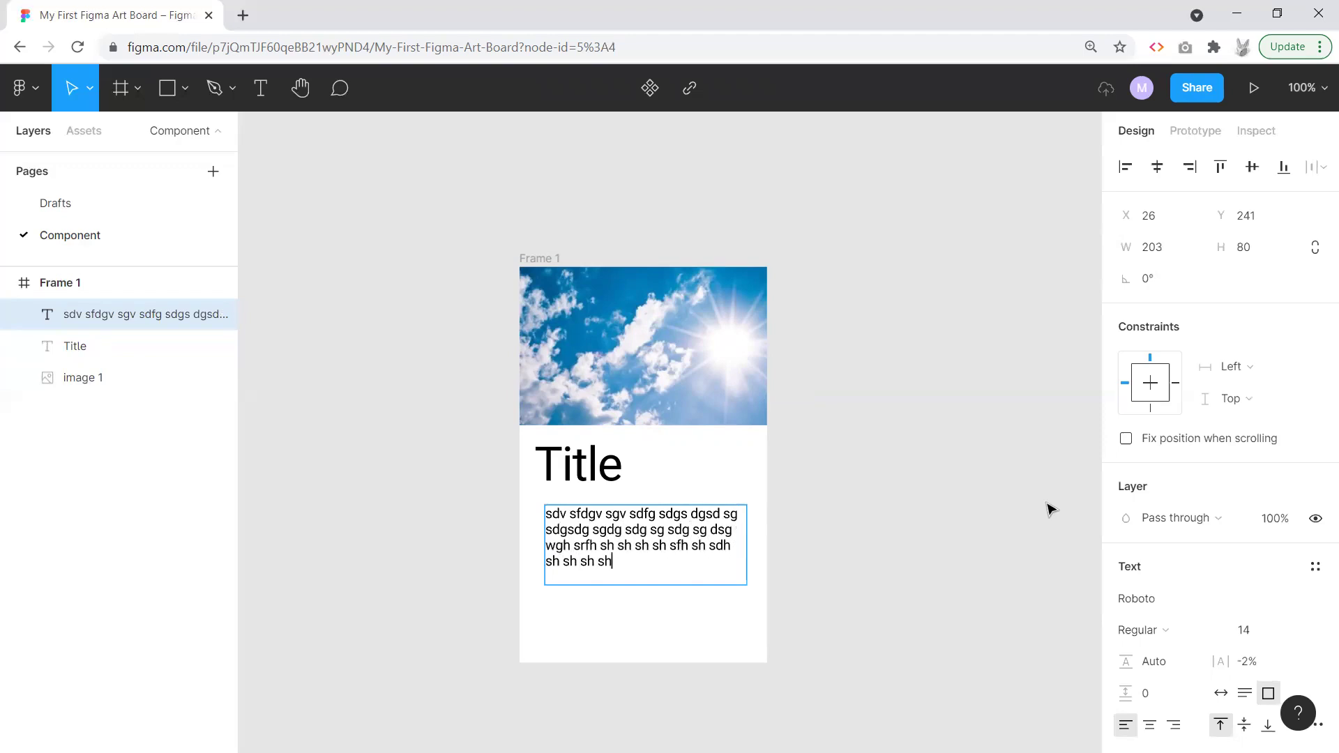
type(" sh sdfhs fhsfhs fhsfh sfh")
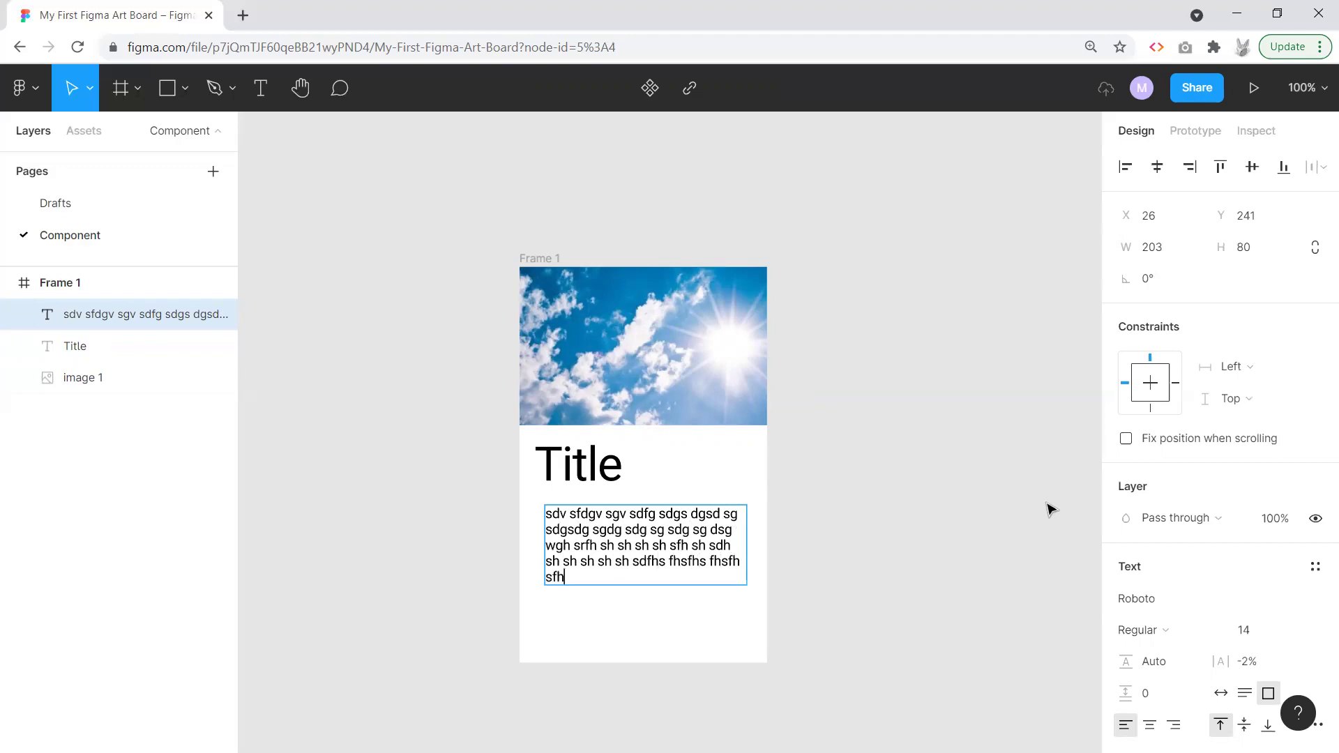
type("sfh sfhs fh sfh sdhs")
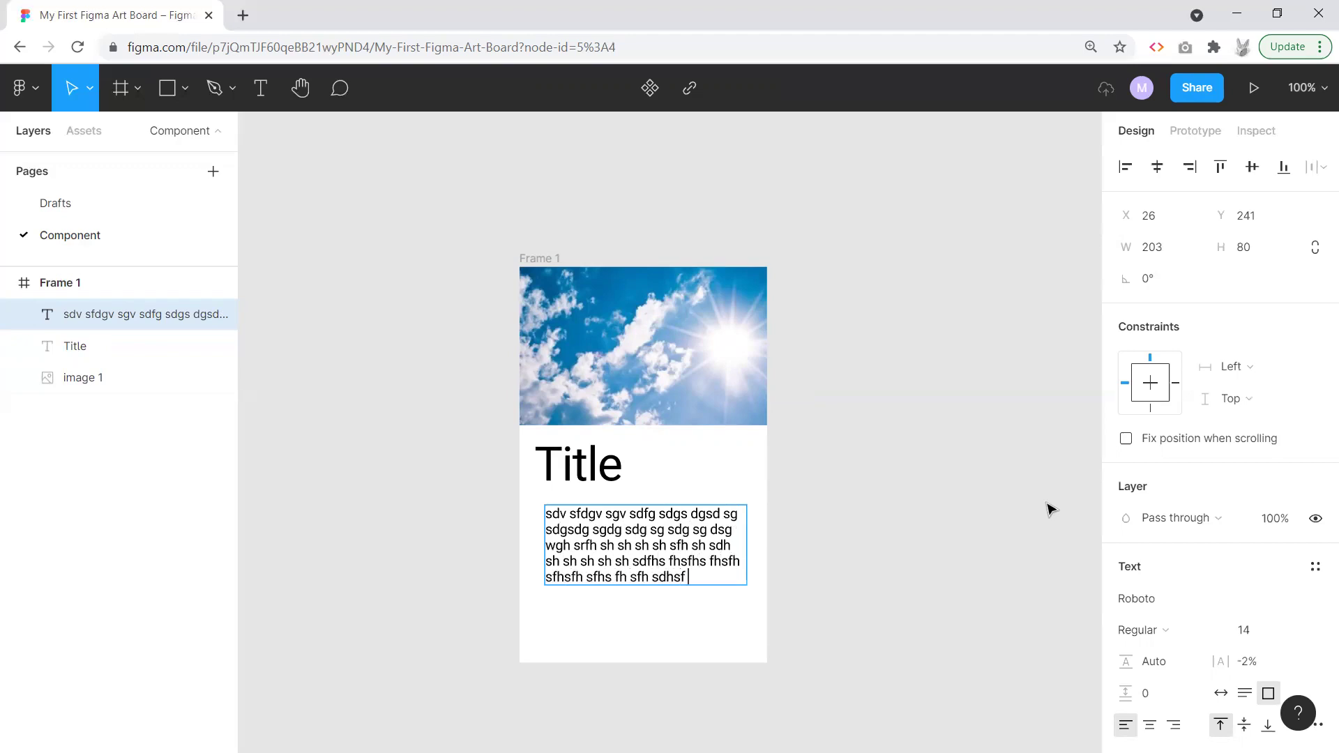
type("f")
key("Escape")
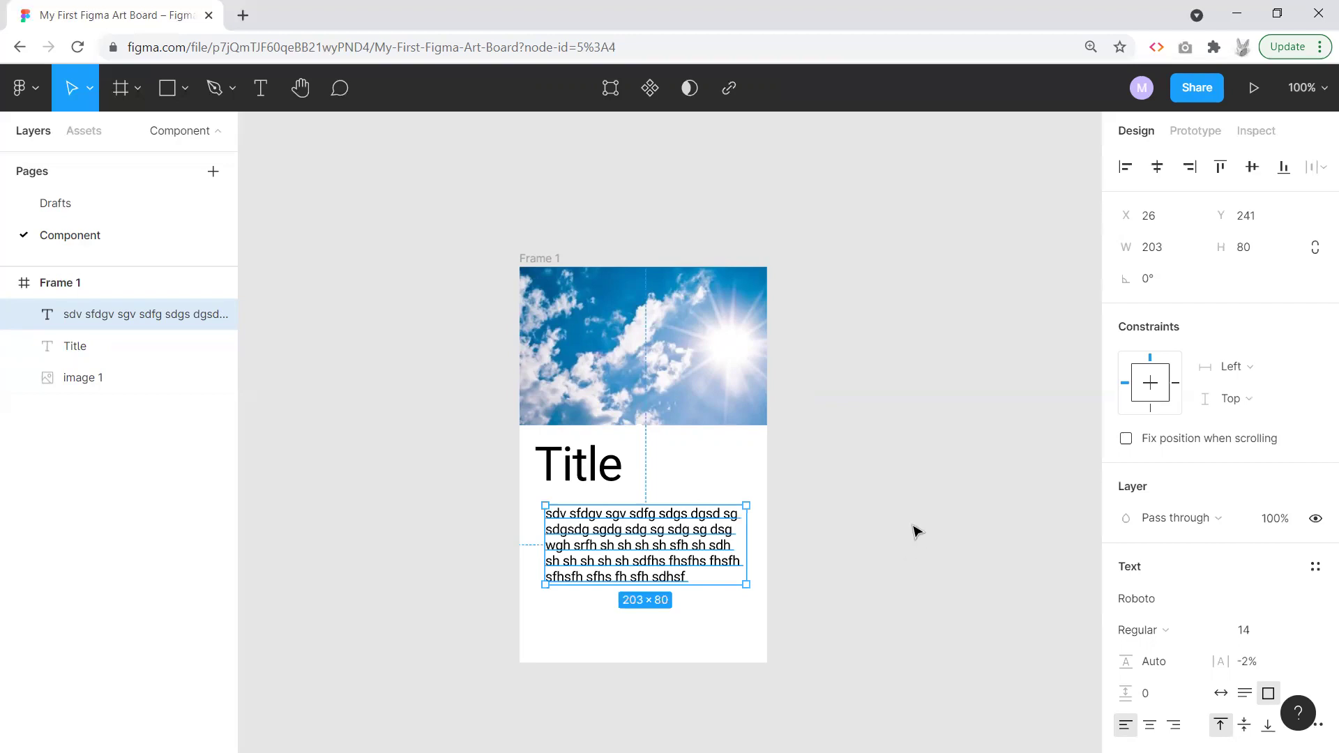
Step: Move the paragraph so its left edge lines up under the Title
left_click(883, 525)
left_click_drag(639, 546, 648, 519)
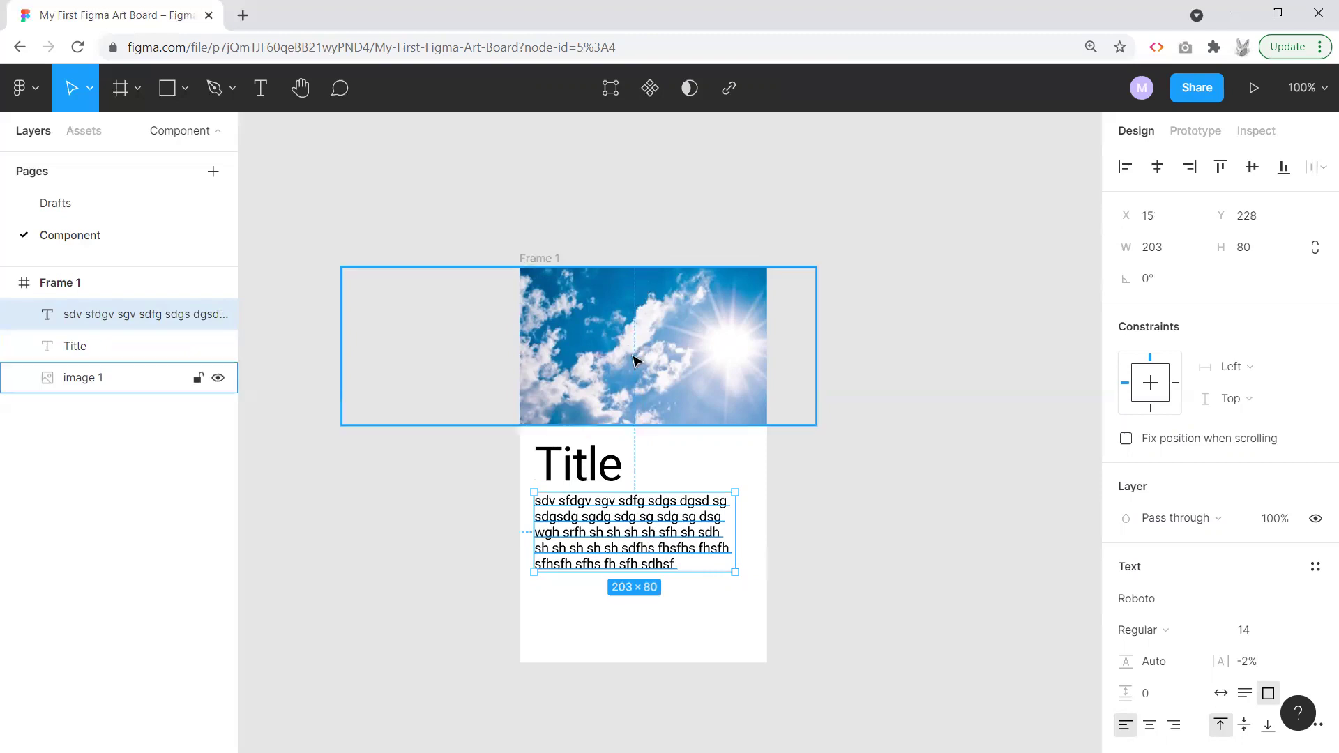
left_click_drag(649, 530, 591, 538)
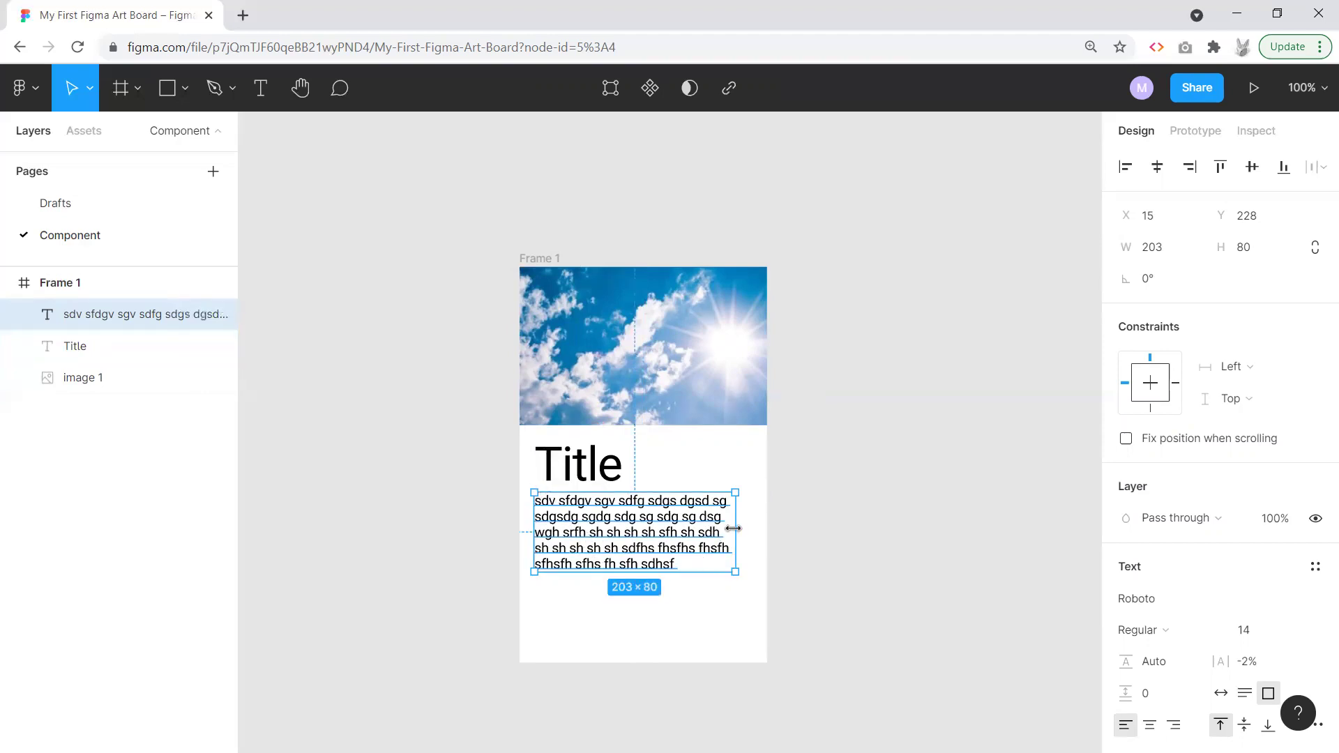
mouse_move(645, 540)
left_mouse_down()
mouse_move(645, 558)
mouse_move(659, 542)
mouse_move(645, 542)
left_mouse_up()
Step: Widen the paragraph box to 218 px and set its text to left alignment
left_click_drag(735, 527, 750, 525)
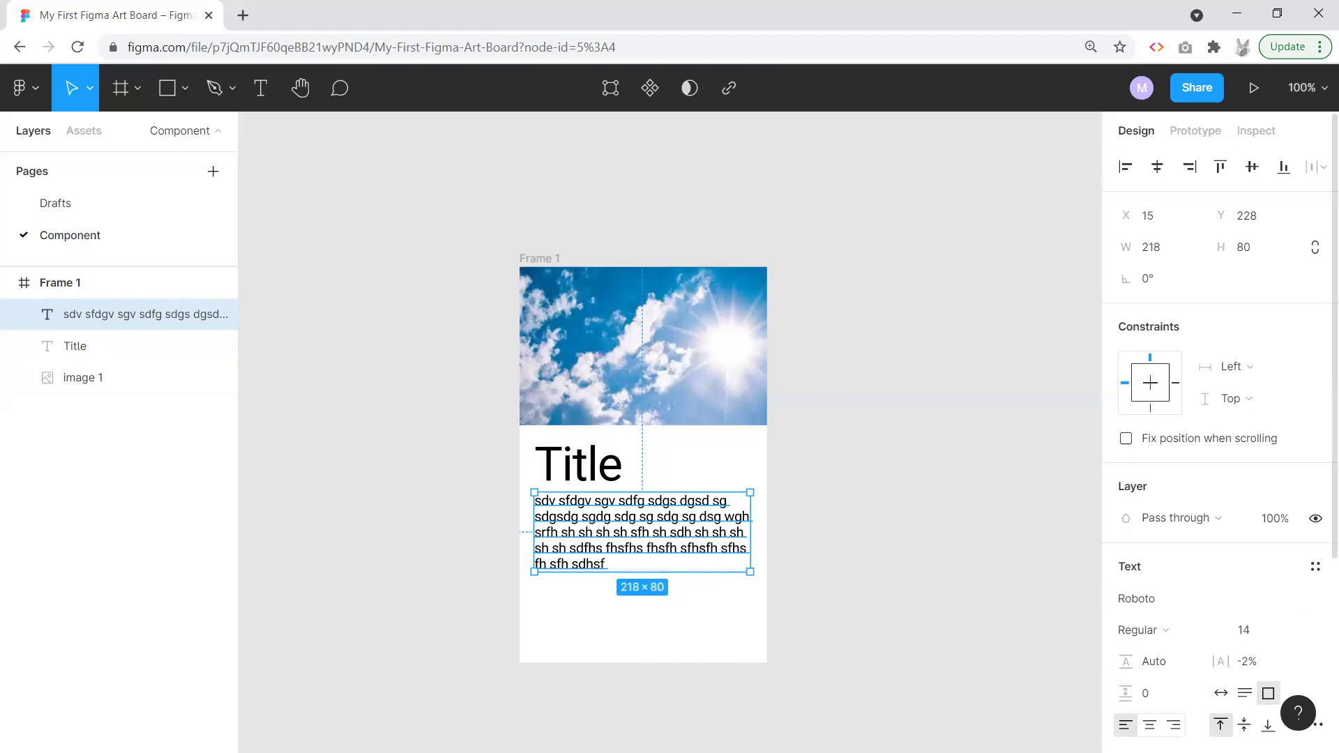
left_click(1149, 727)
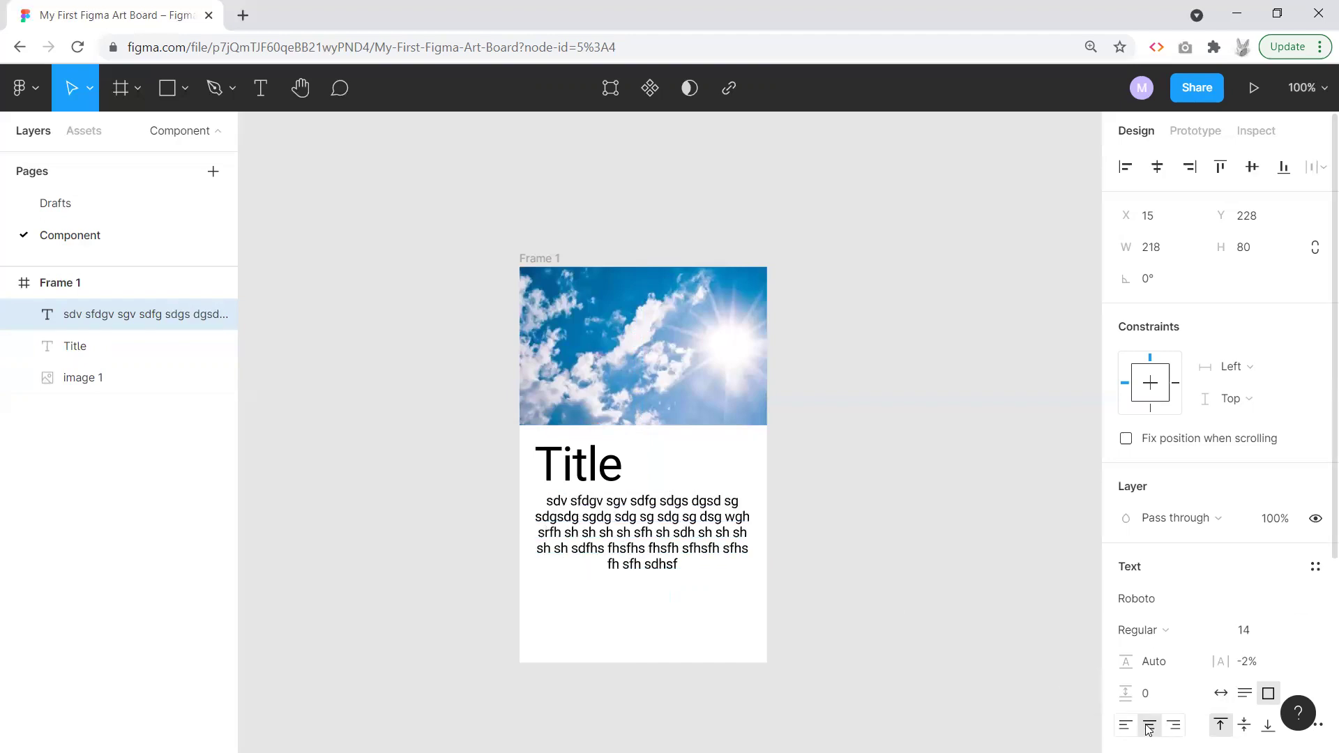
left_click(1174, 727)
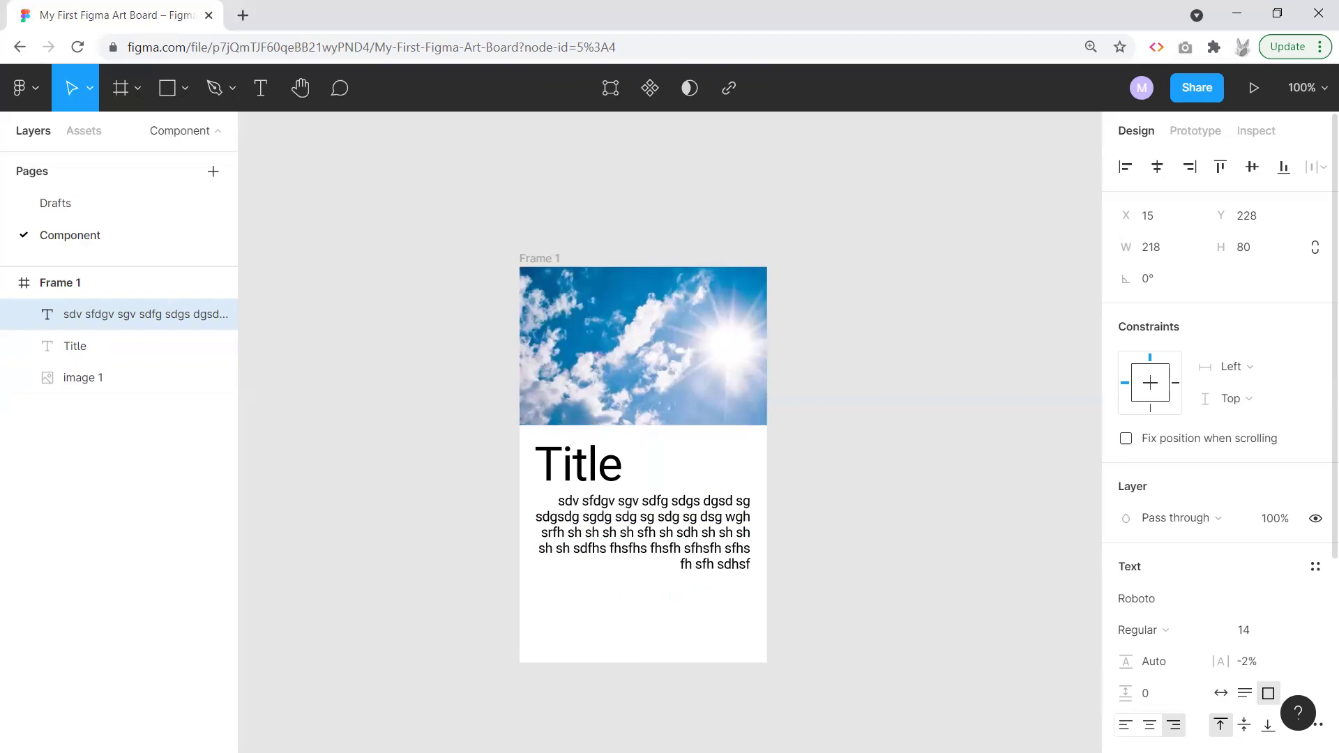
left_click(1125, 726)
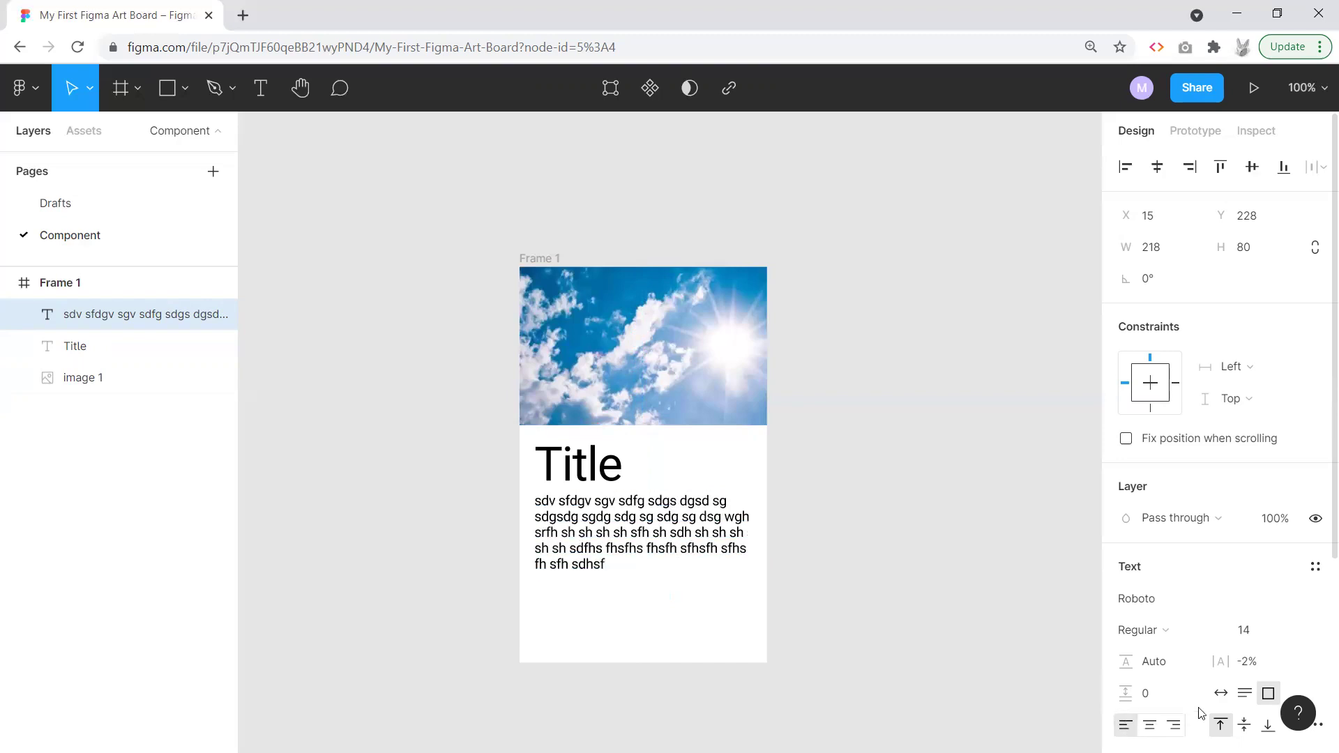
scroll(1217, 638, "down", 3)
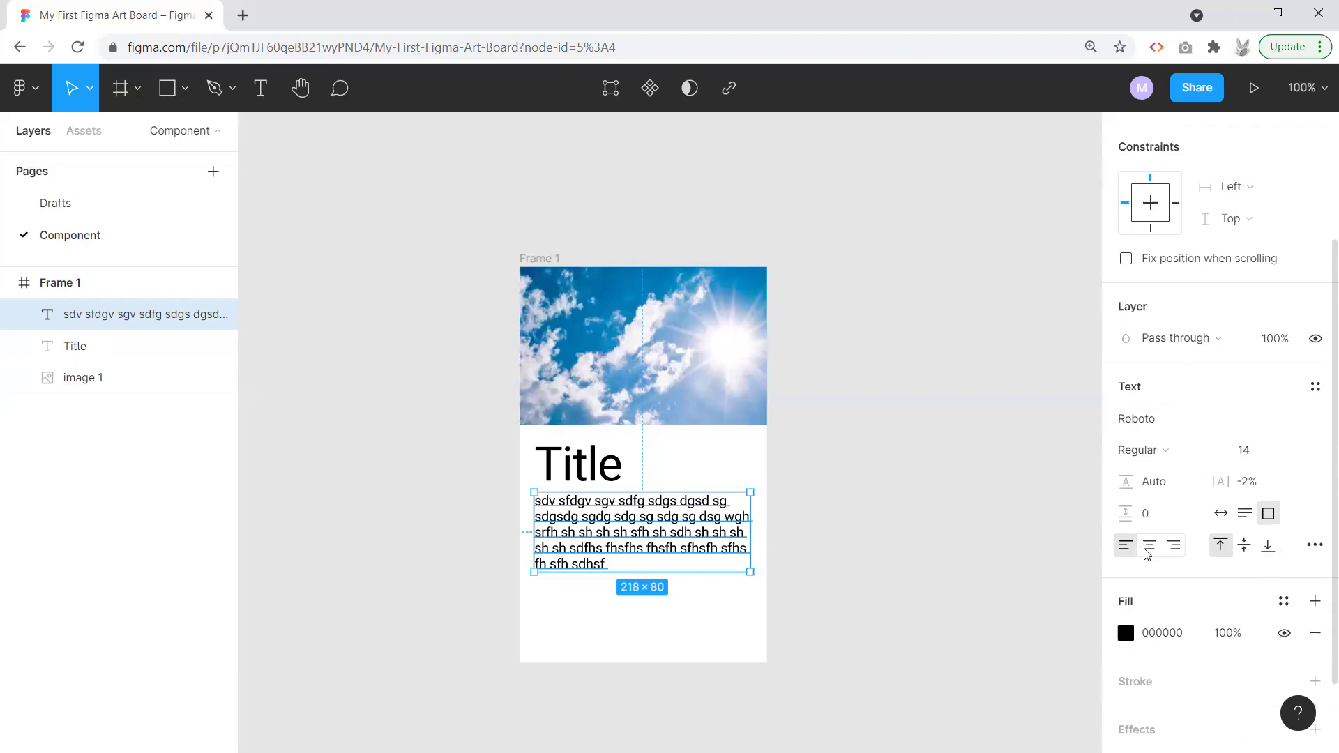
Step: Justify the placeholder paragraph and nudge the body text slightly lower under the Title
left_click(1314, 548)
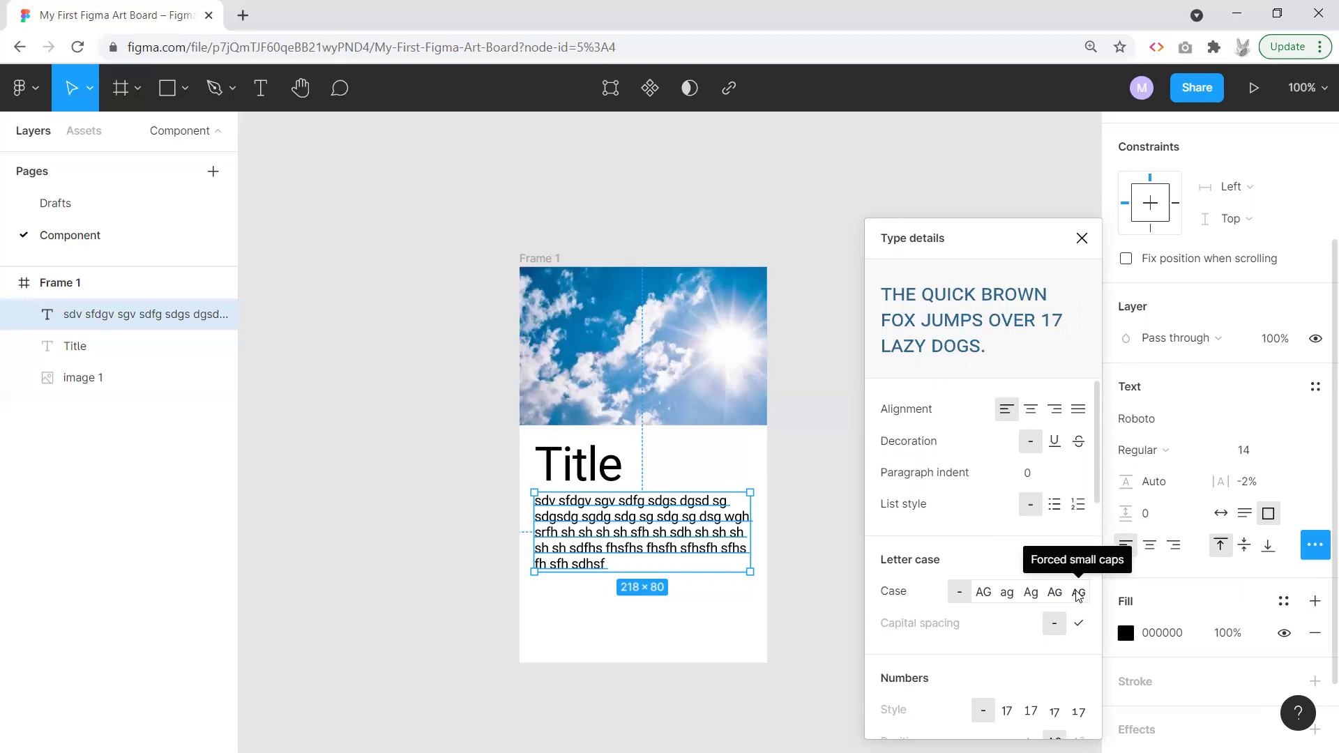
left_click(1079, 410)
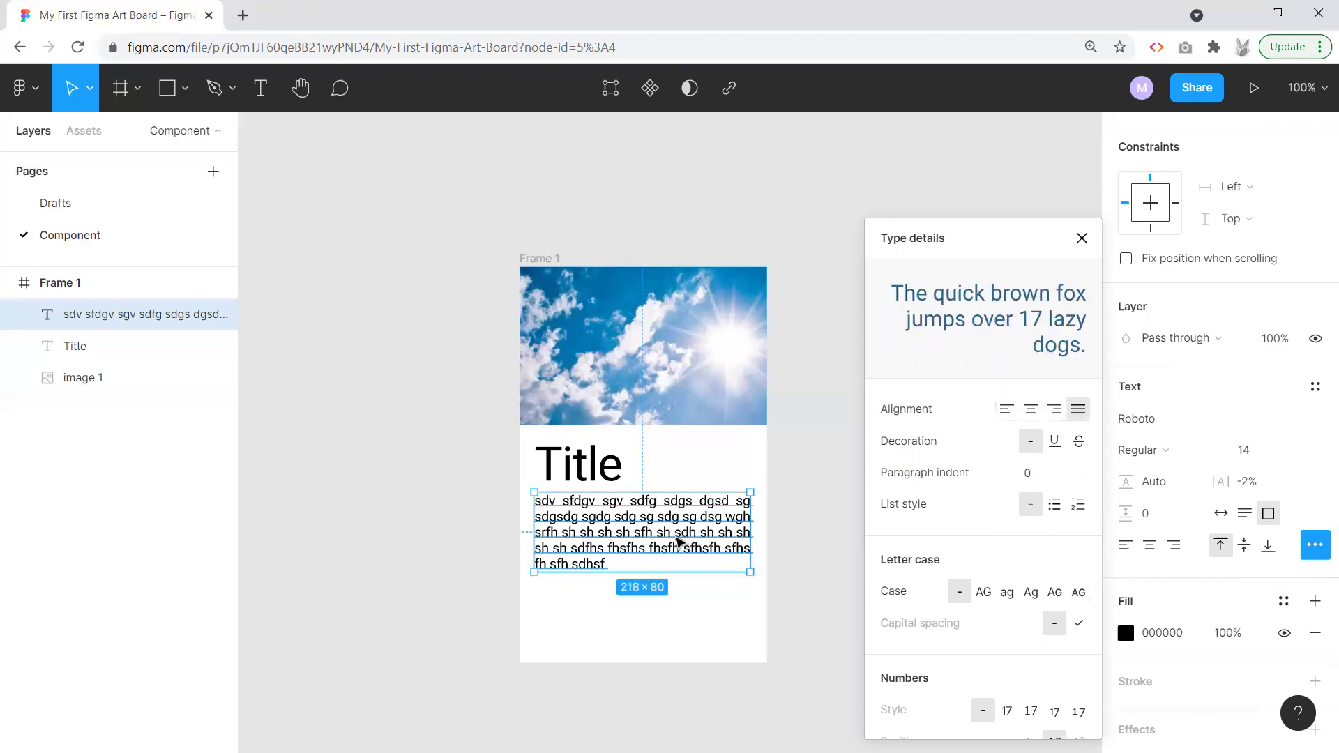
left_click(807, 529)
left_click_drag(680, 530, 680, 537)
left_click(868, 512)
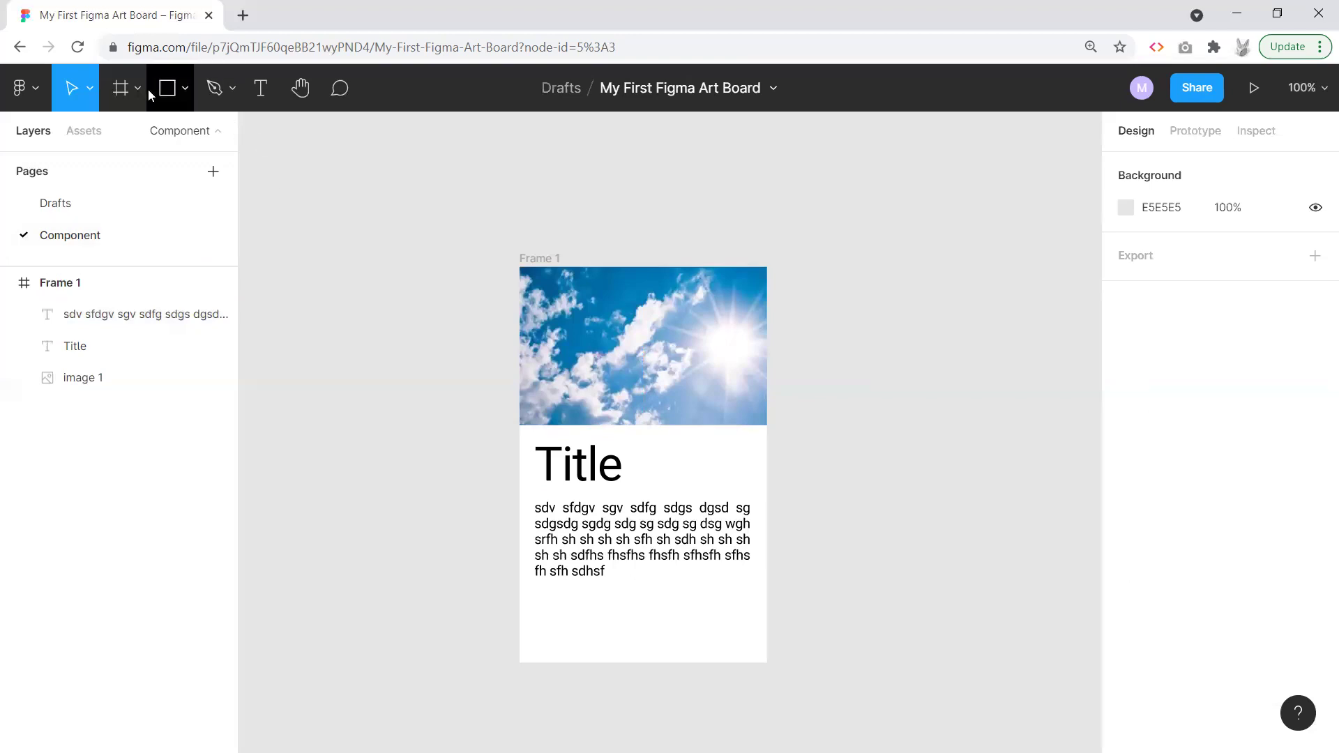
Step: Draw a 218×39 rectangle spanning the card just below the body text
left_click(167, 91)
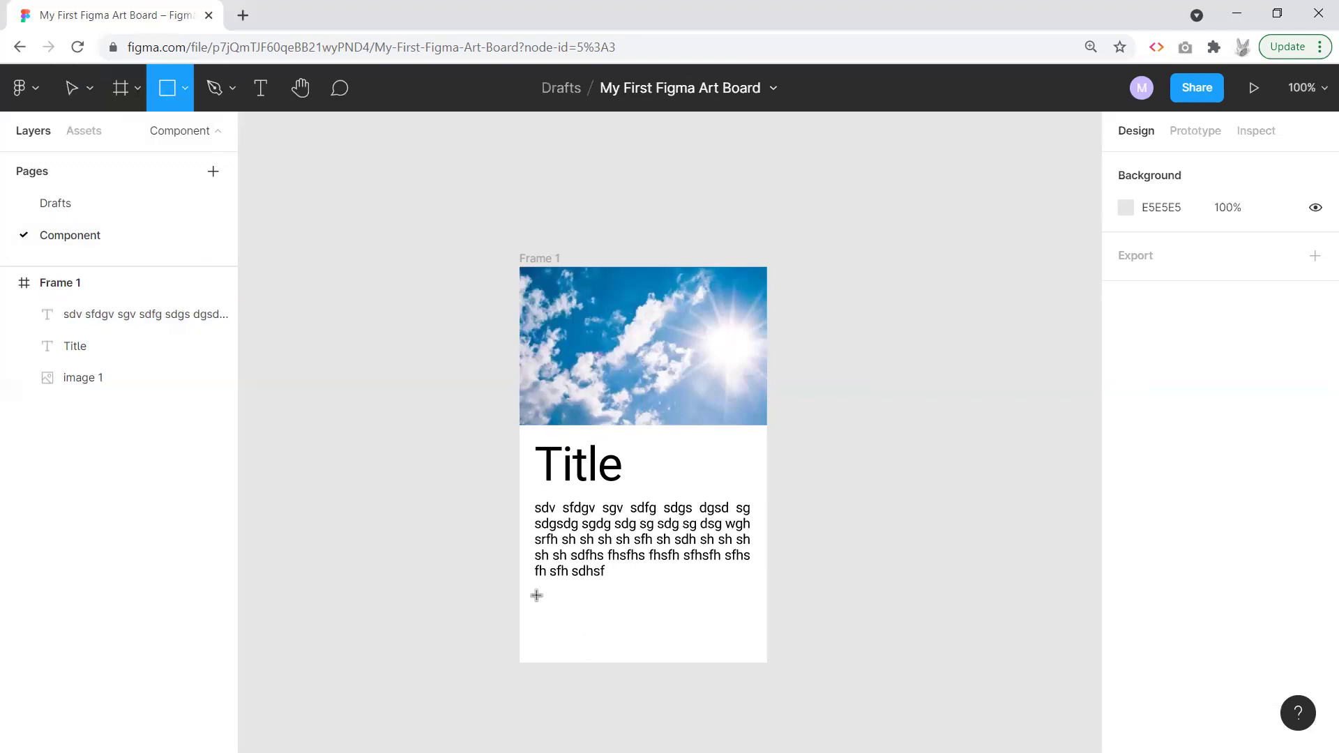
left_click_drag(536, 596, 748, 634)
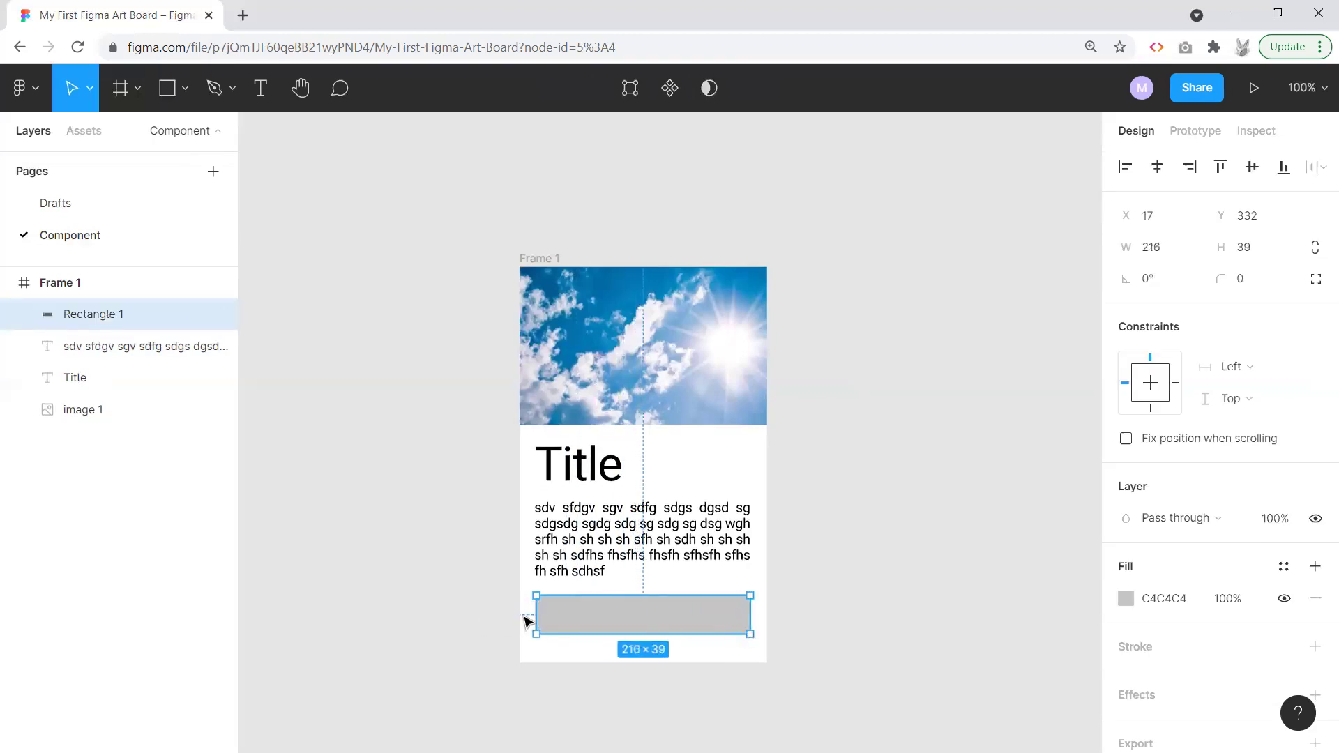
left_click_drag(536, 613, 540, 611)
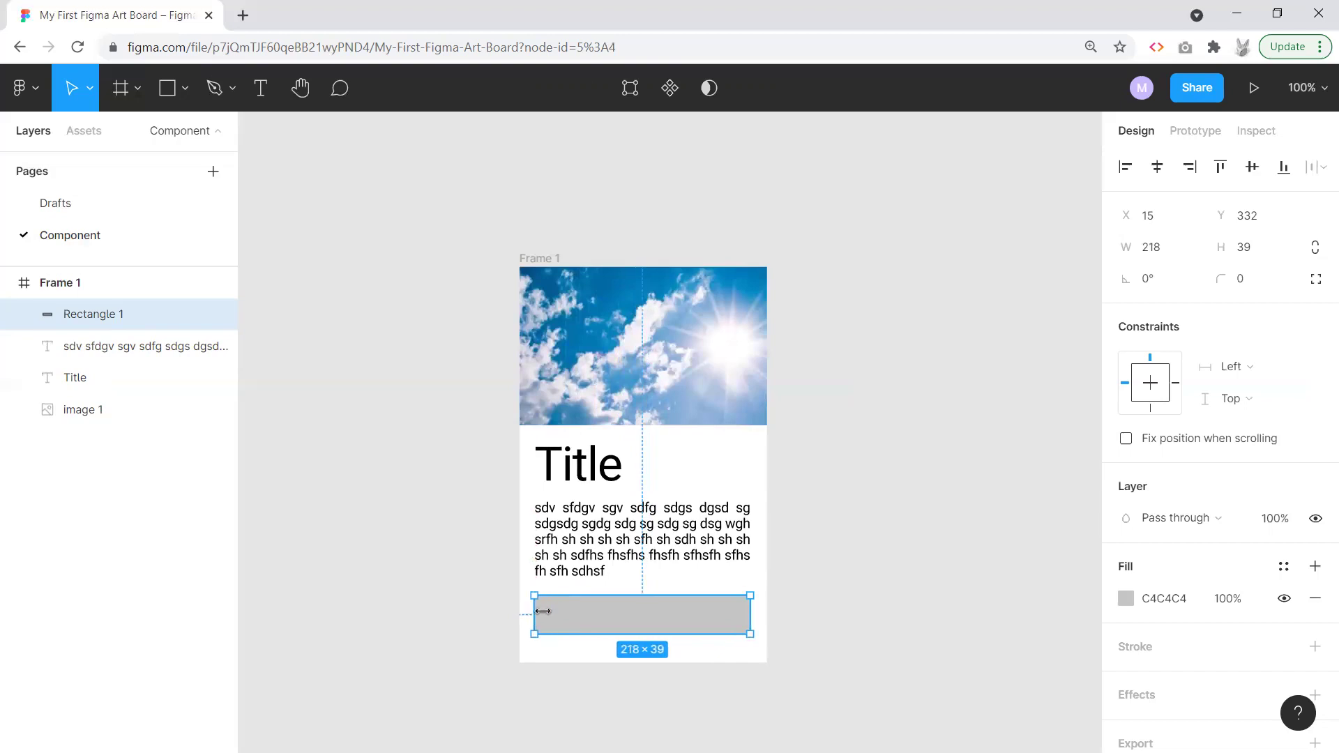
left_click(865, 599)
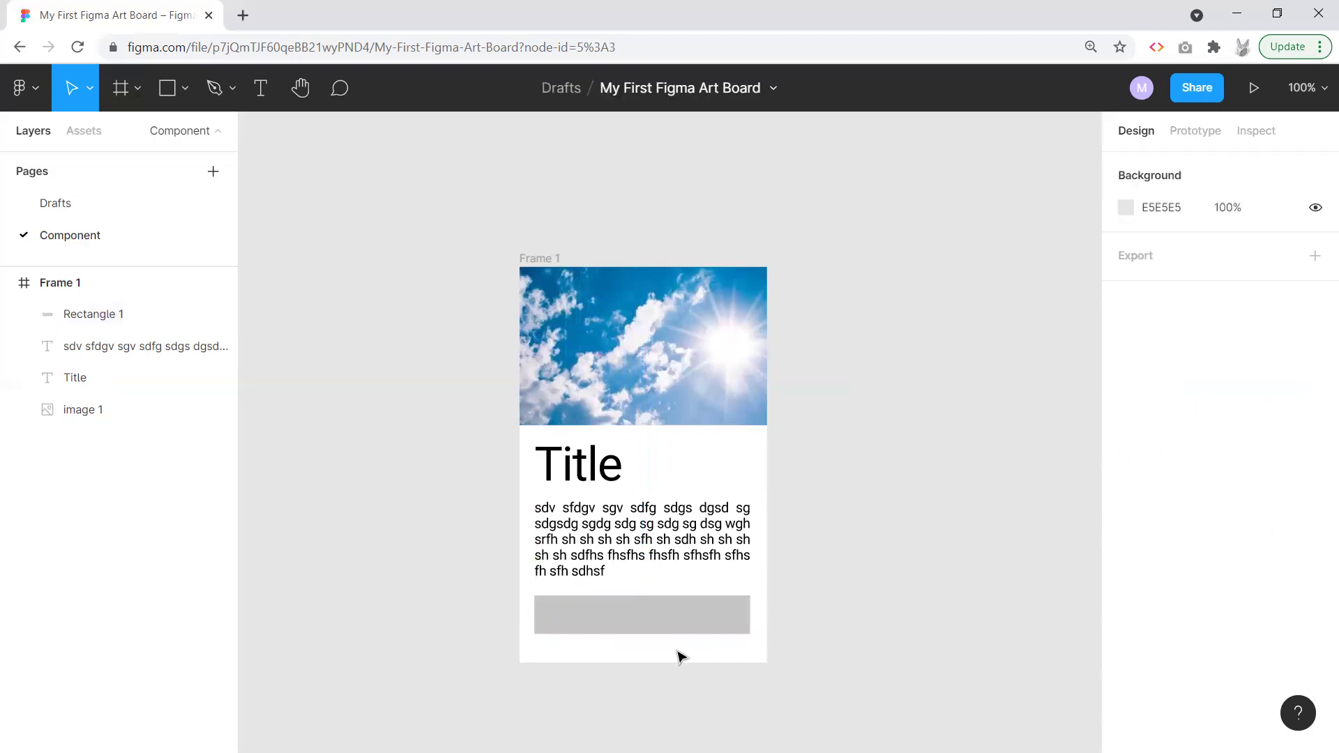
left_click(655, 622)
Step: Fill the rectangle with blue 0269A4 sampled from the sky photo with the eyedropper
left_click(1125, 599)
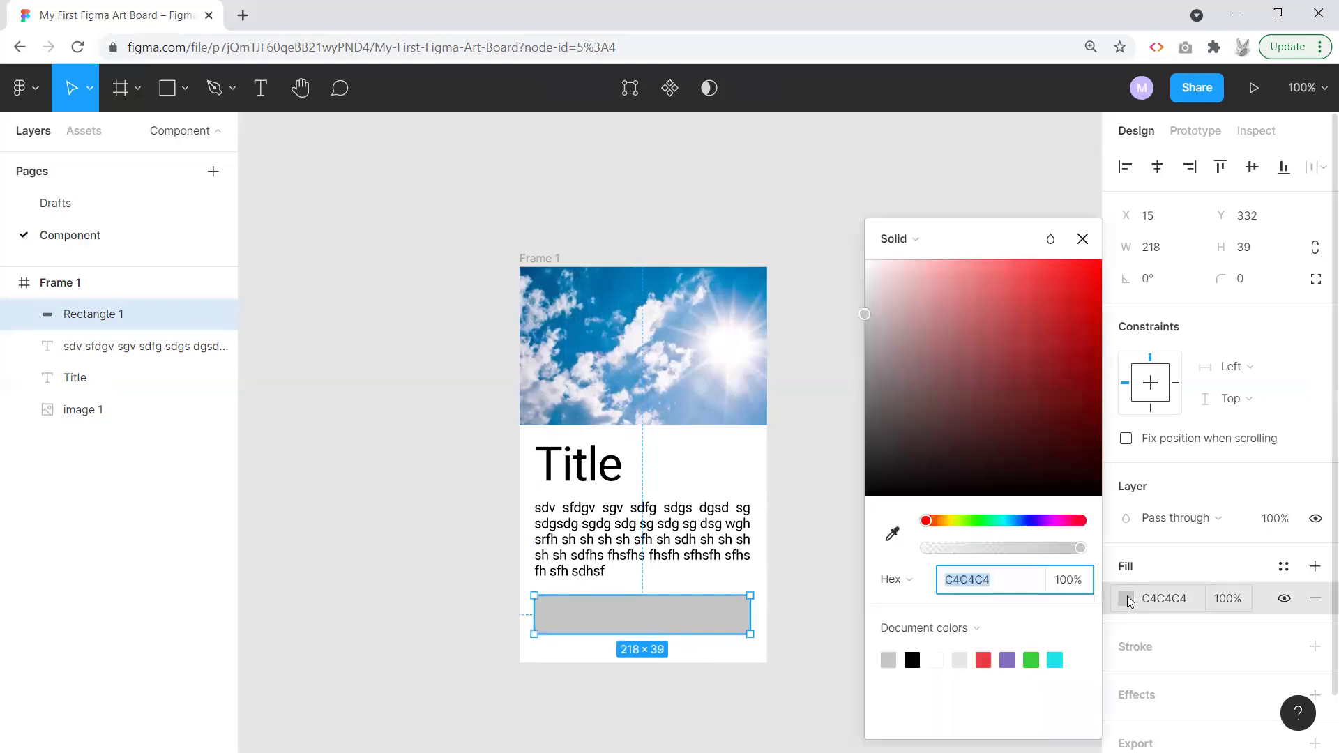
left_click(983, 522)
left_click_drag(1042, 384, 1065, 390)
left_click(980, 521)
left_click_drag(995, 516, 1008, 512)
left_click_drag(1066, 380, 1086, 335)
left_click(892, 534)
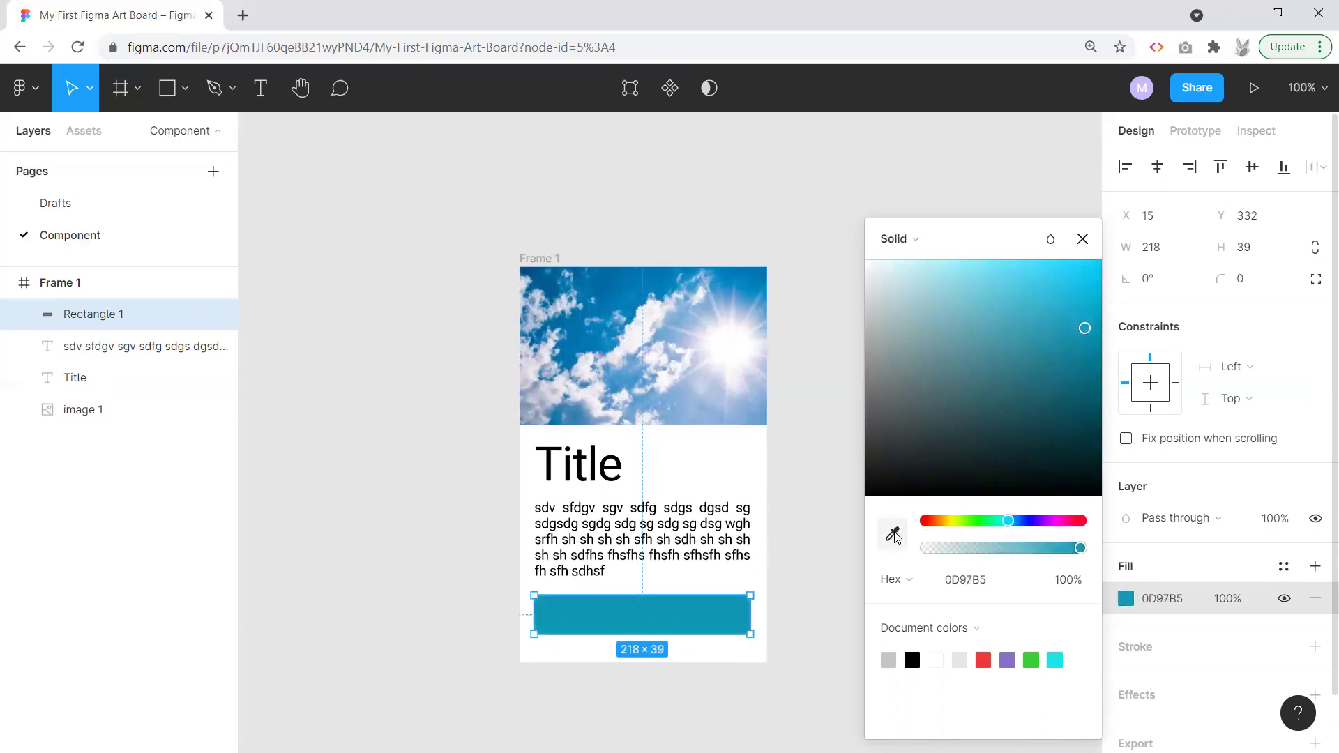
left_click(608, 276)
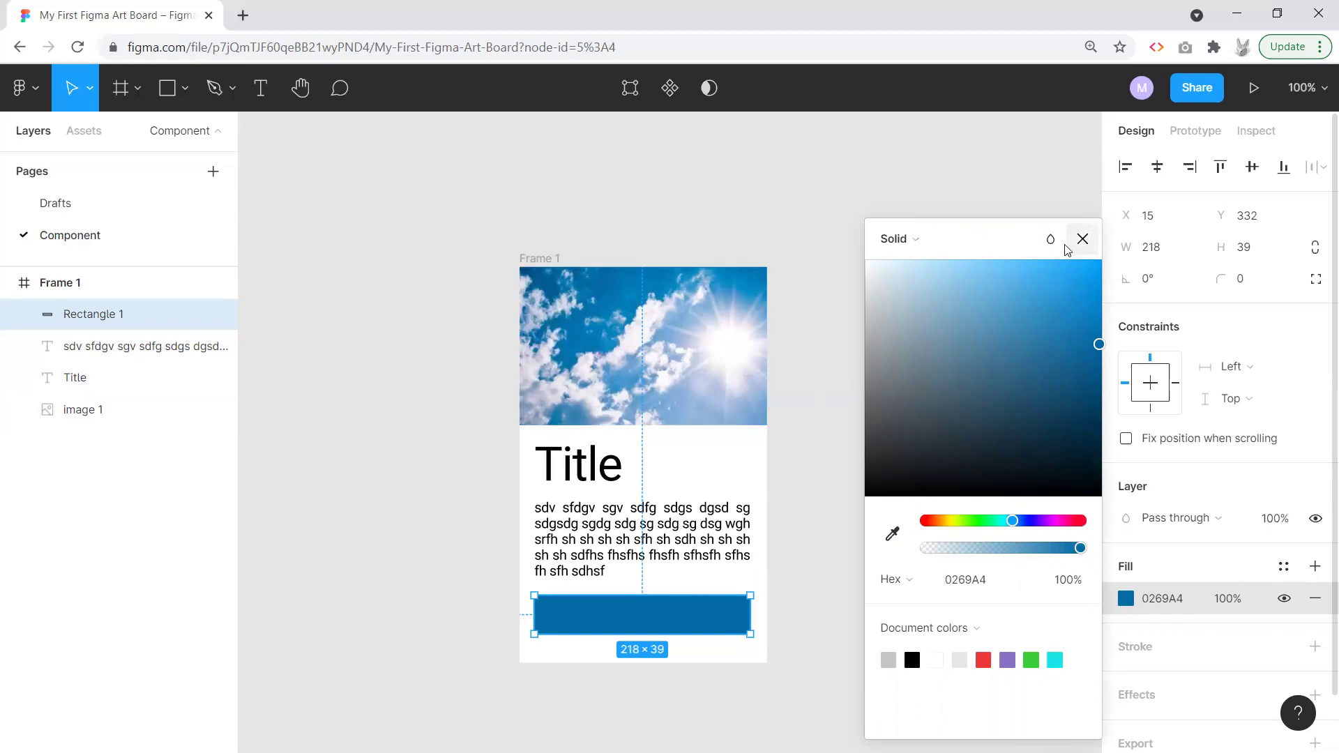
left_click(813, 372)
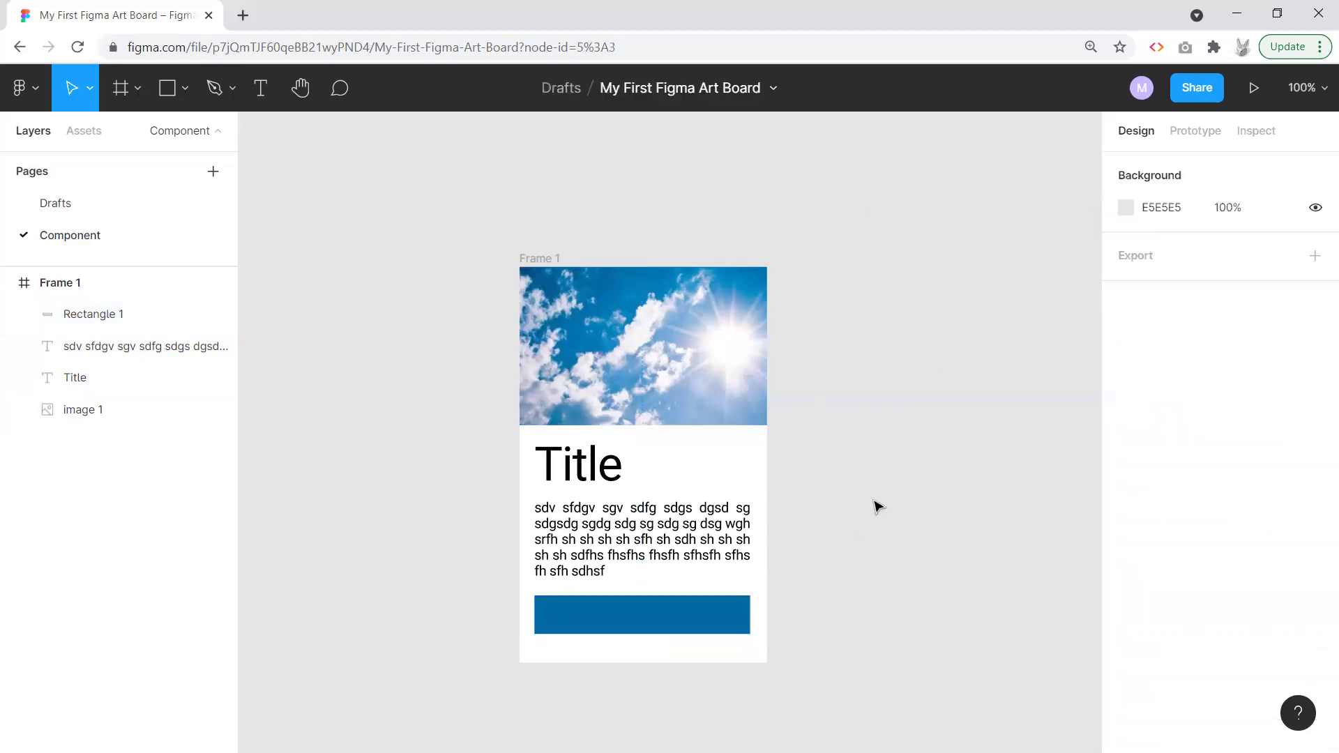
Step: Add a 'Click' label at font size 24 and centre it on the blue rectangle
left_click(260, 87)
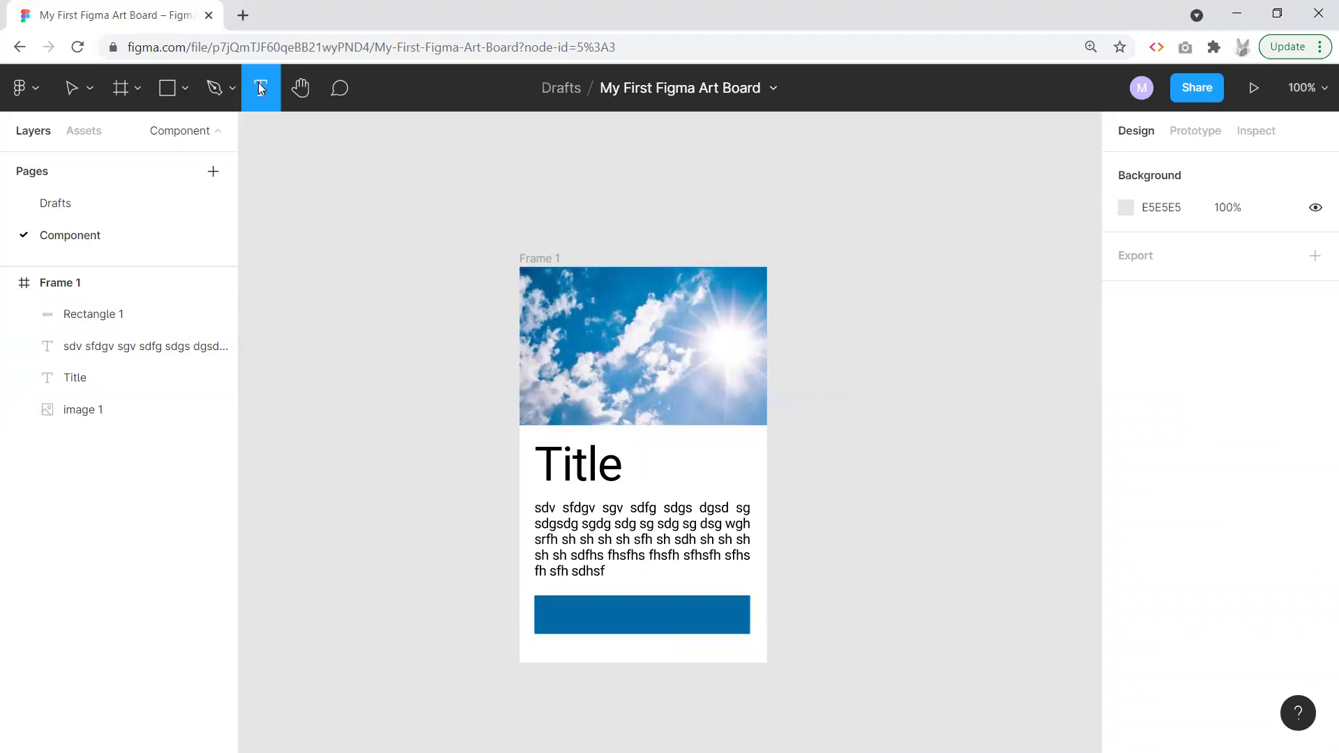
left_click(604, 616)
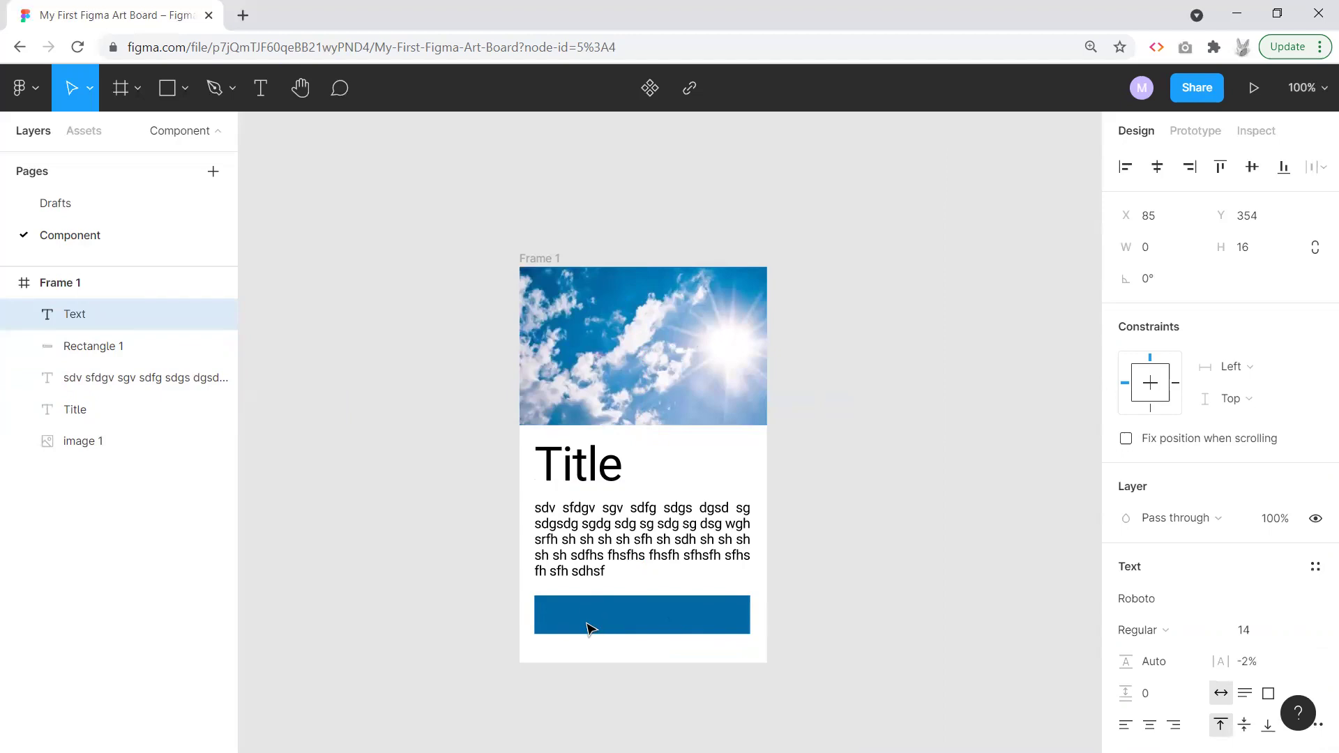
type("Click")
left_click(1291, 631)
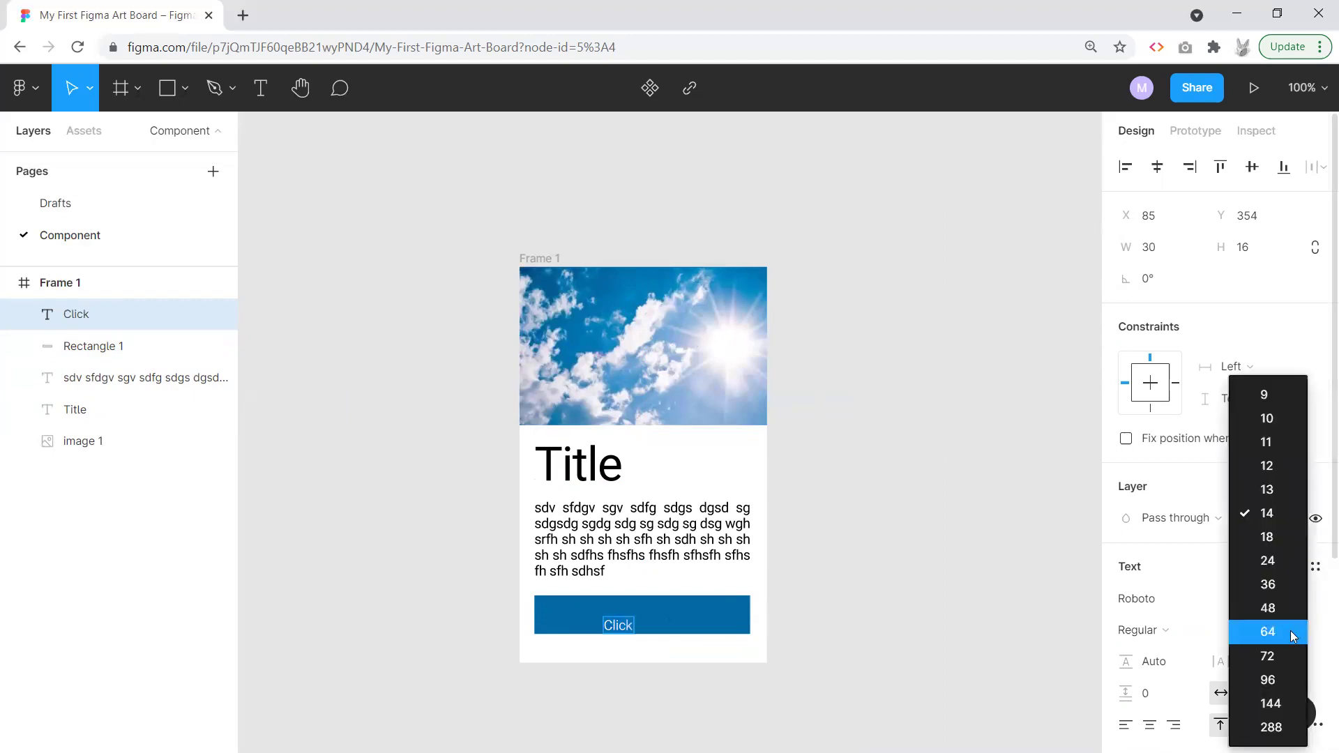
left_click(1281, 562)
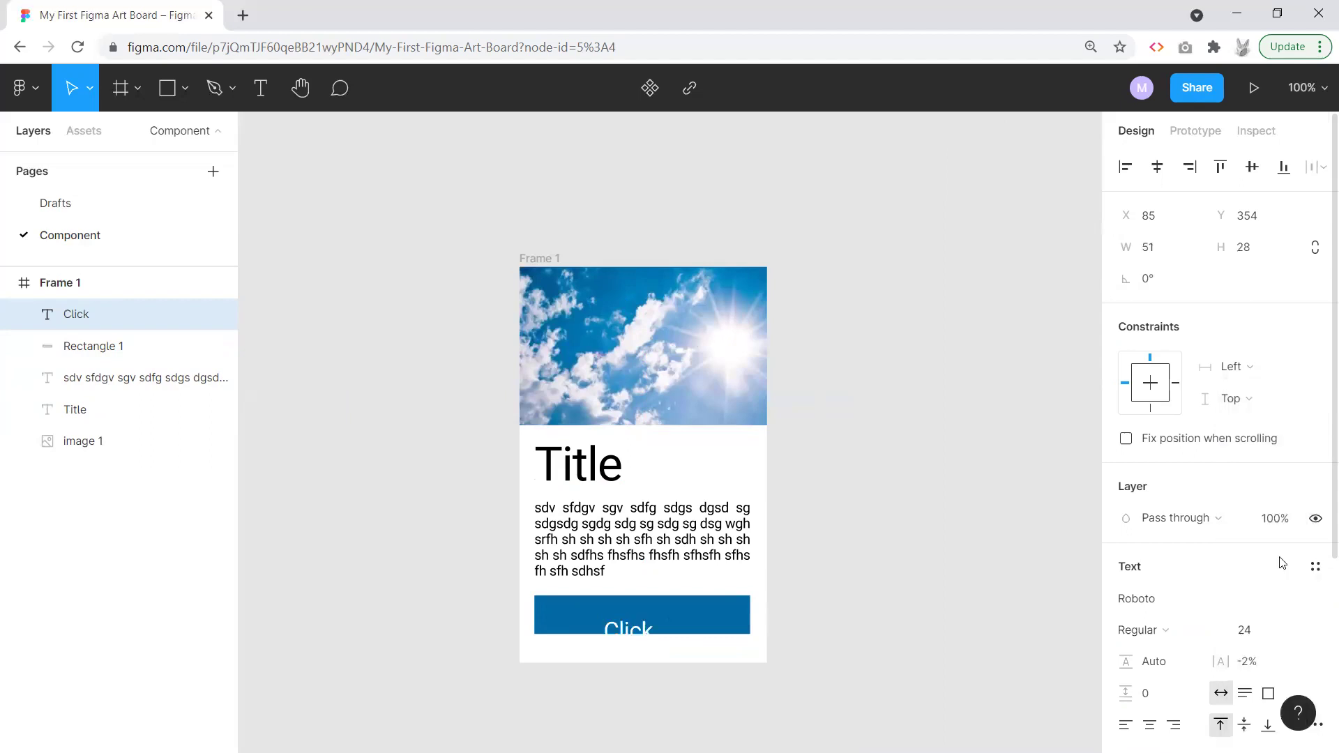
double_click(640, 640)
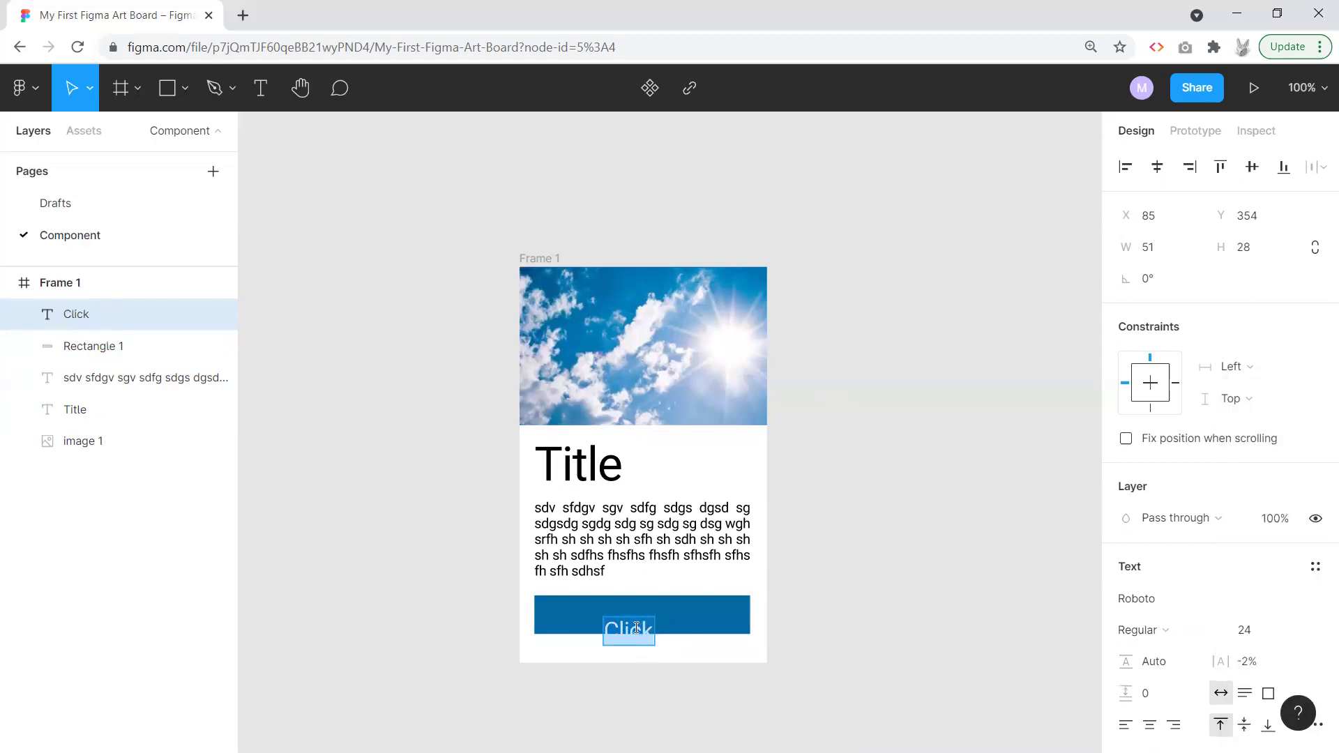
key("Escape")
left_click_drag(629, 635, 641, 617)
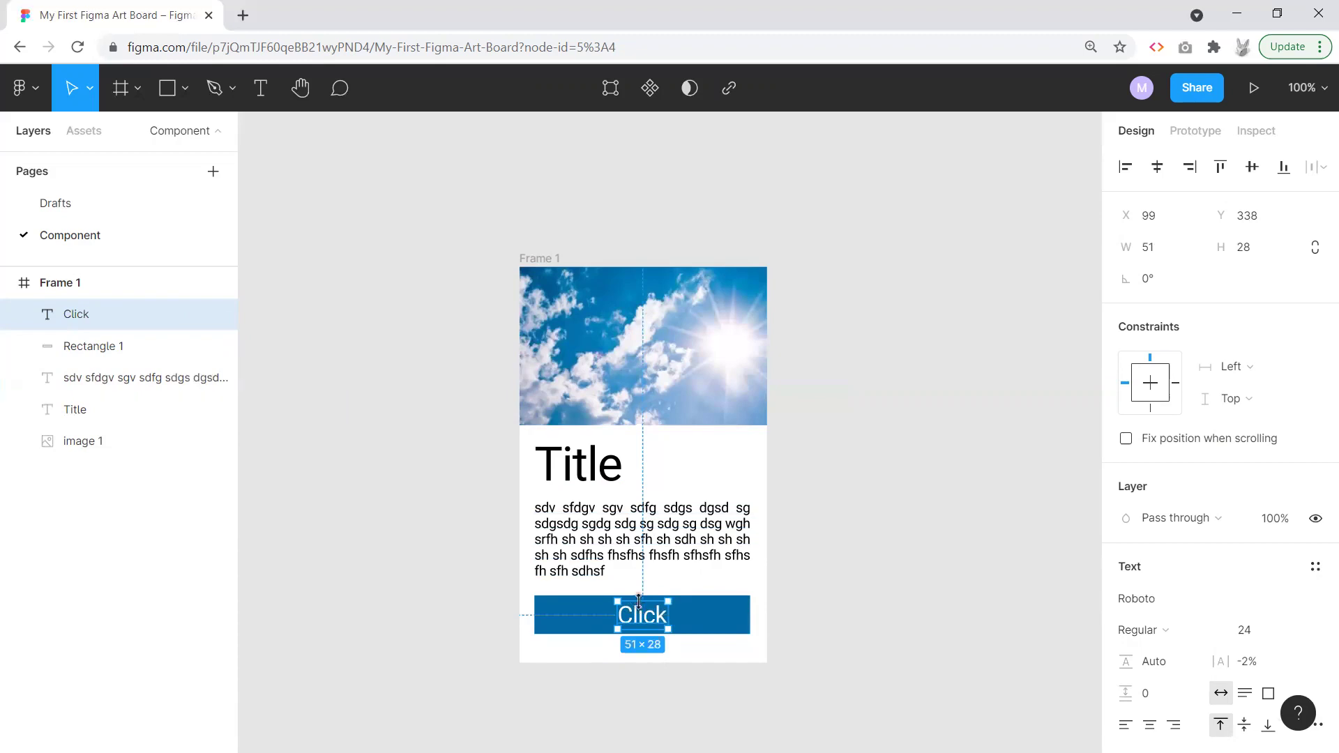
left_click(876, 615)
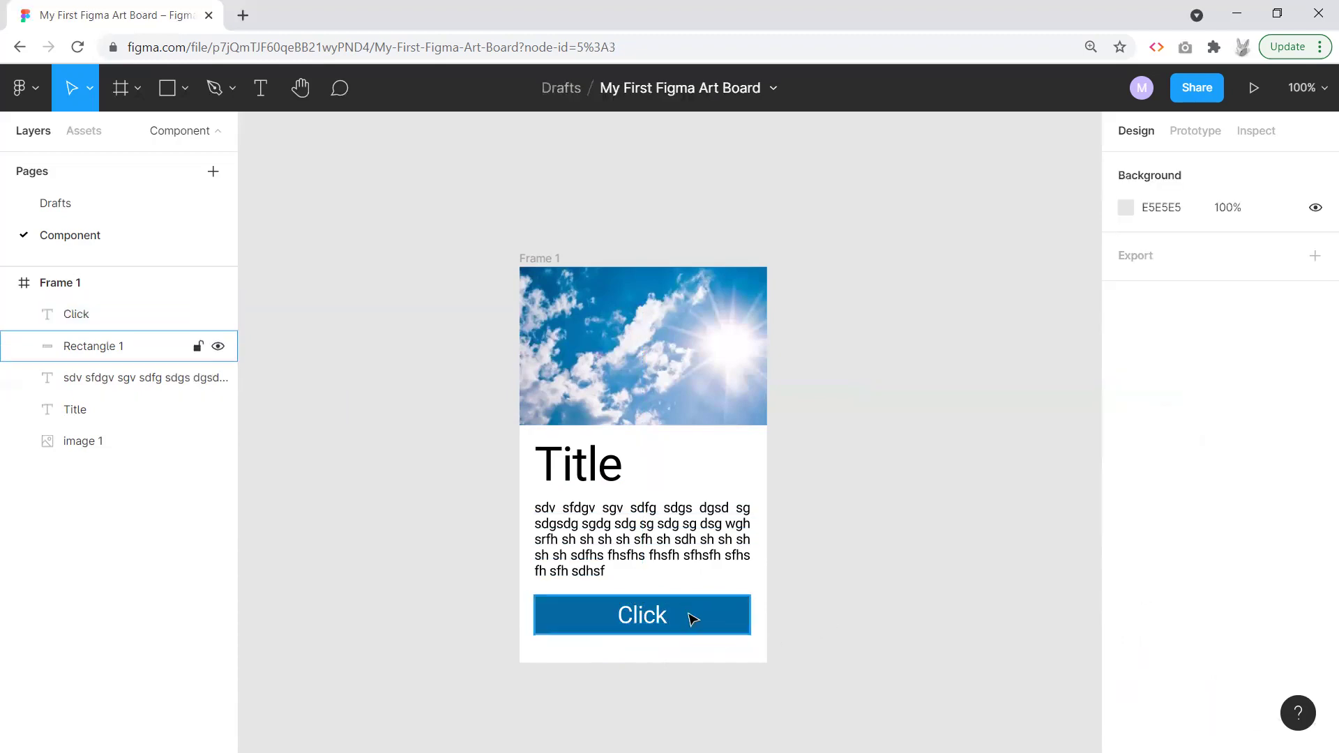
Step: Nudge the rectangle behind the label, then marquee-select both the Click text and rectangle
left_click(728, 620)
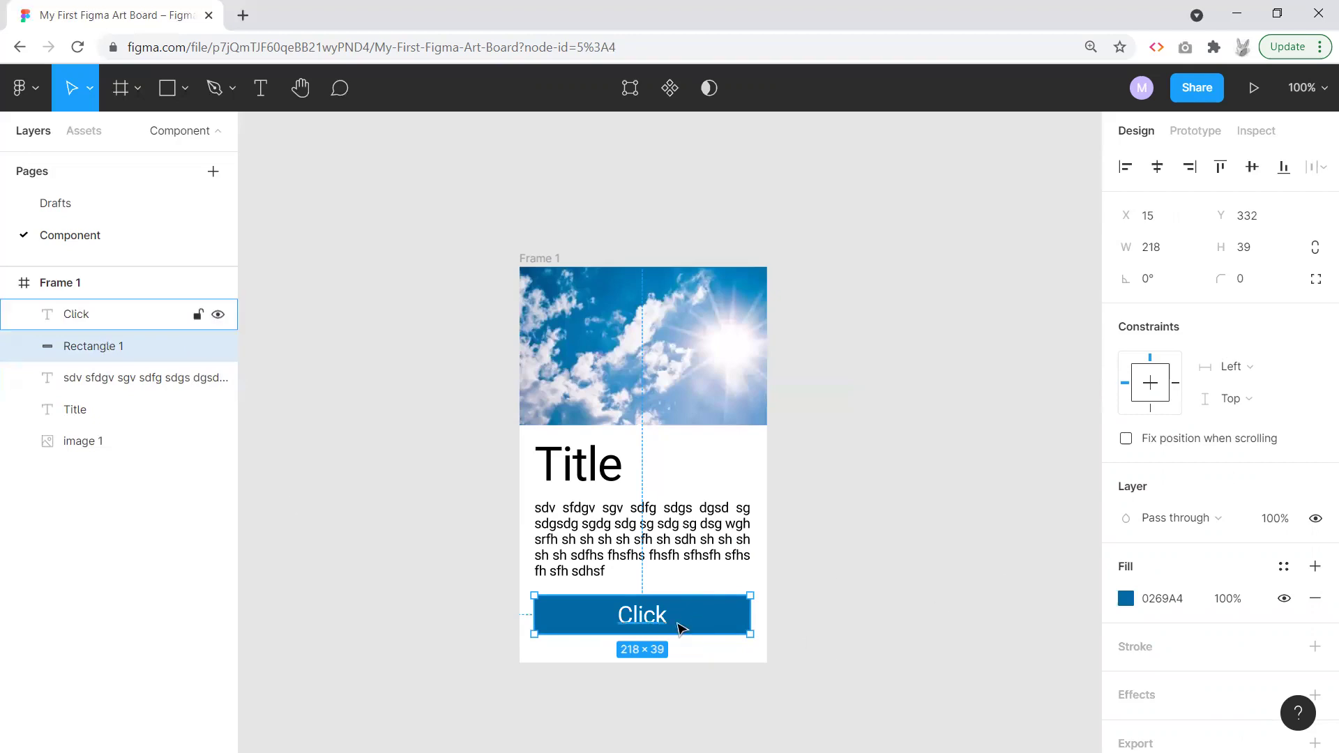
mouse_move(705, 619)
left_mouse_down()
mouse_move(711, 592)
mouse_move(700, 631)
mouse_move(705, 598)
mouse_move(705, 616)
left_mouse_up()
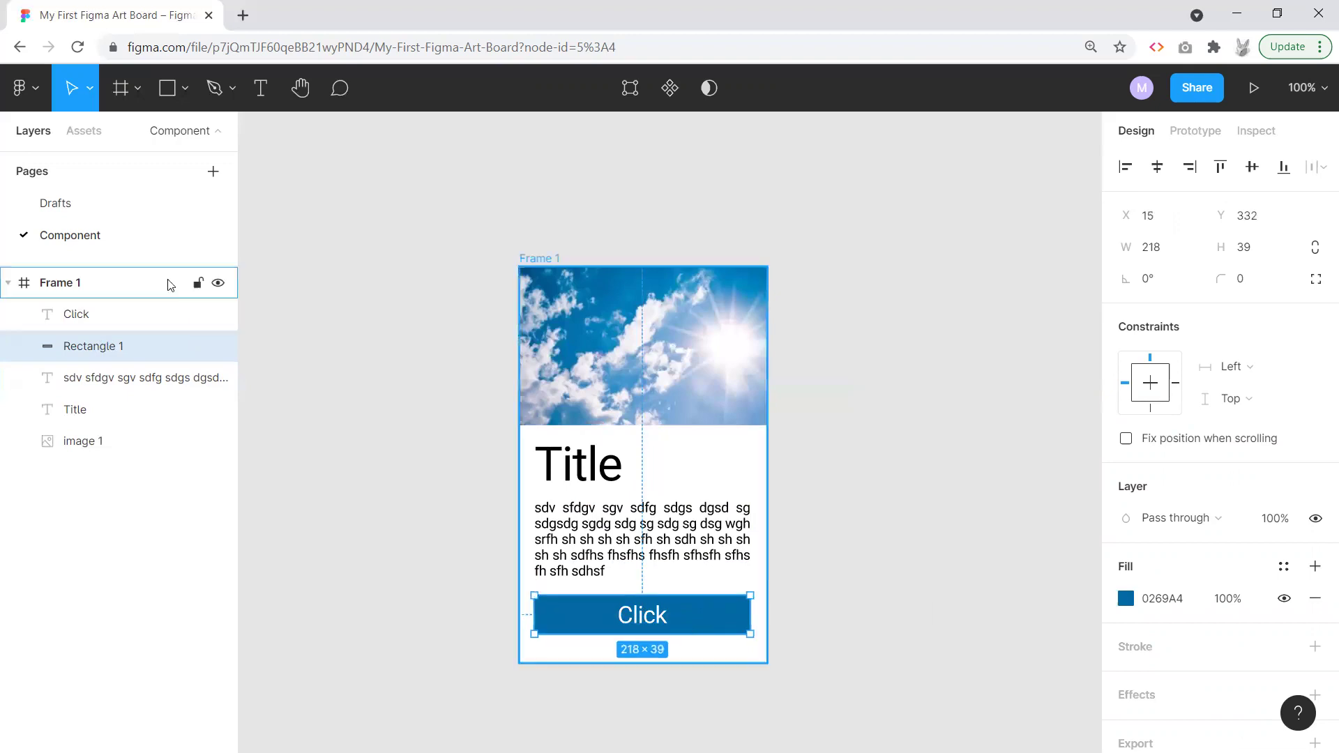
left_click(82, 319)
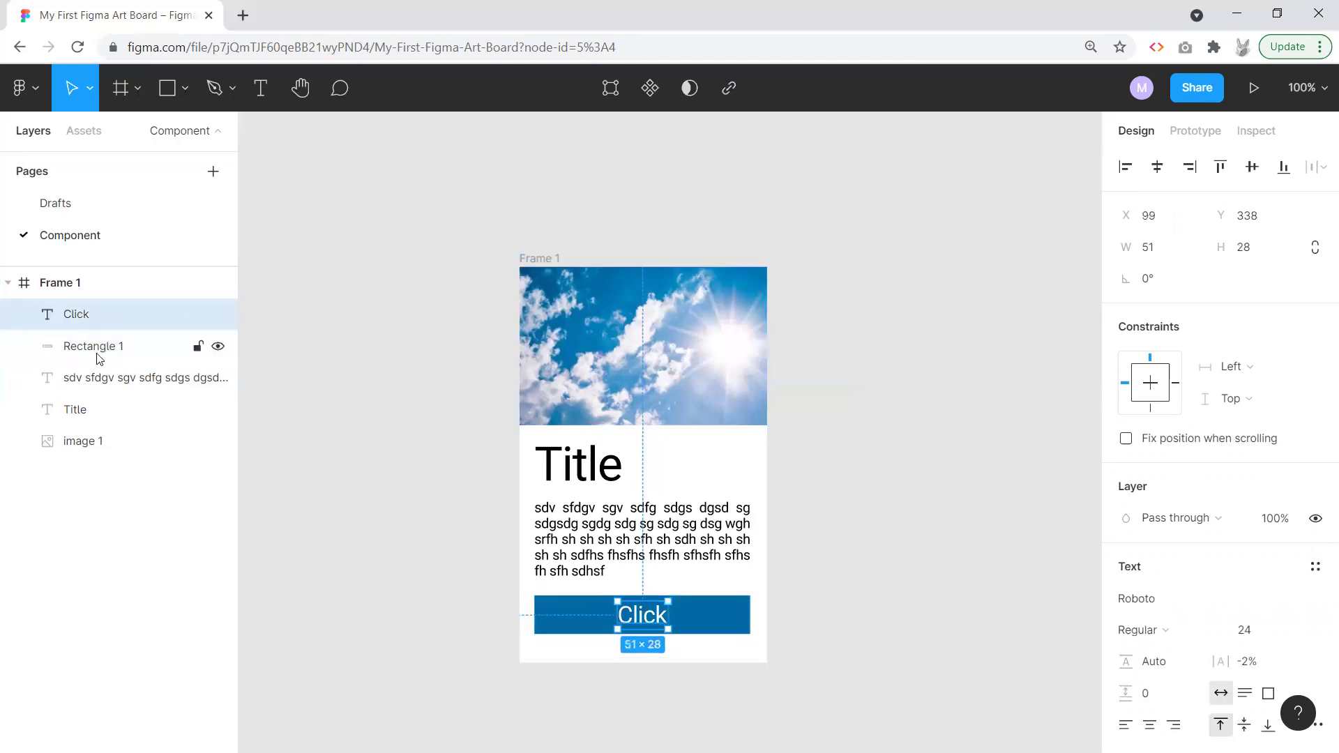
left_click(102, 346, "shift")
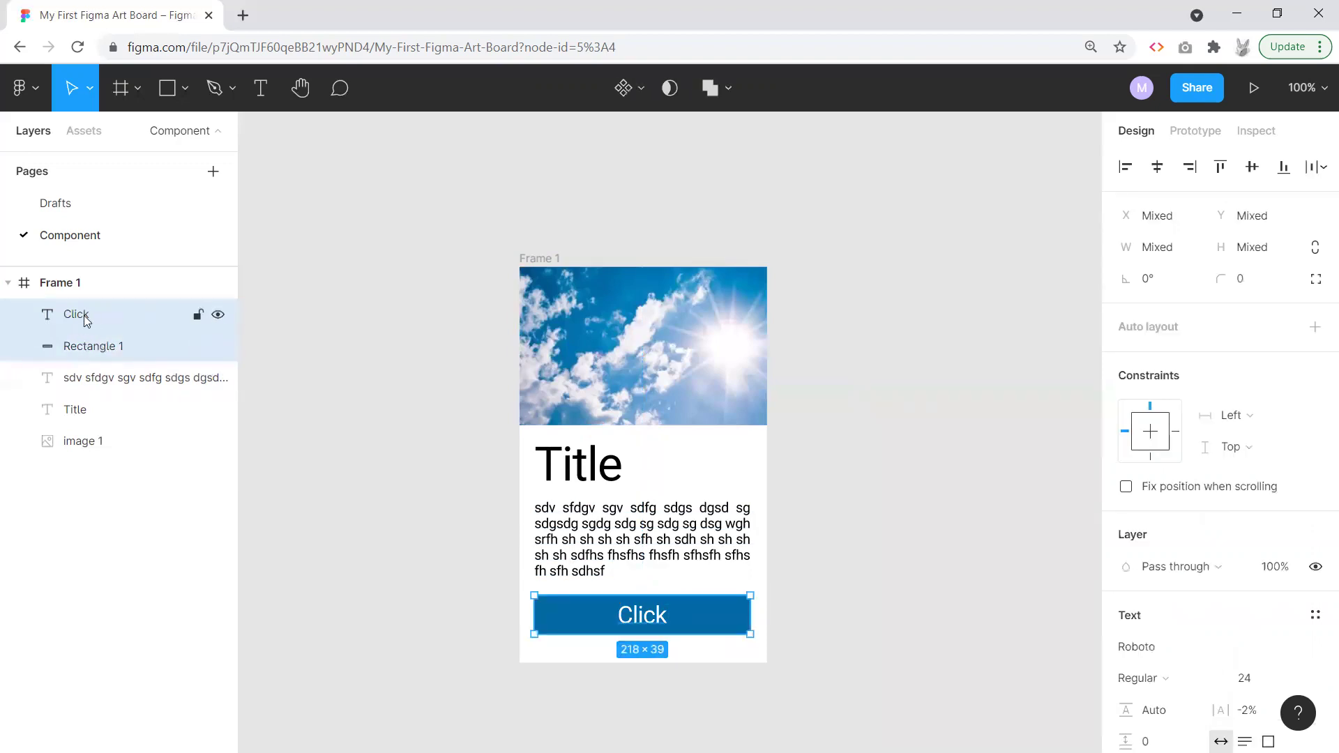
left_click(411, 620)
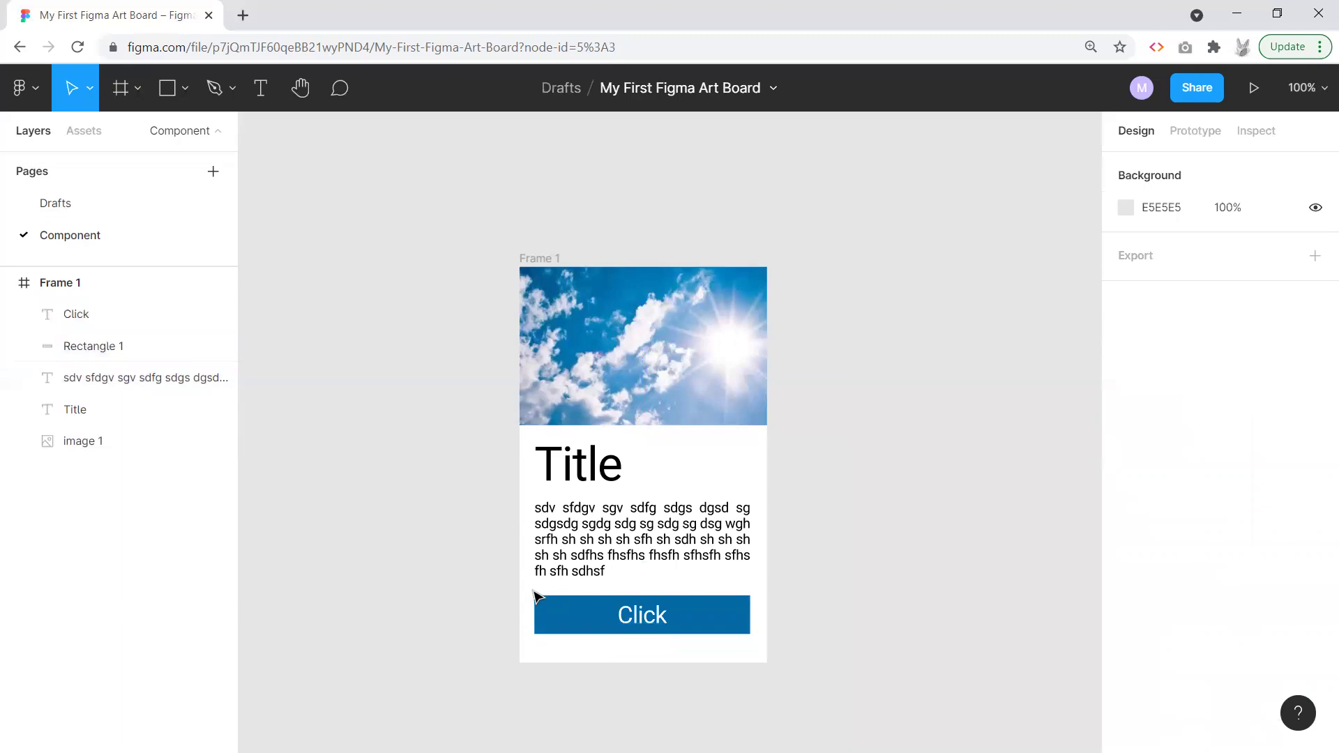
left_click_drag(534, 592, 687, 626)
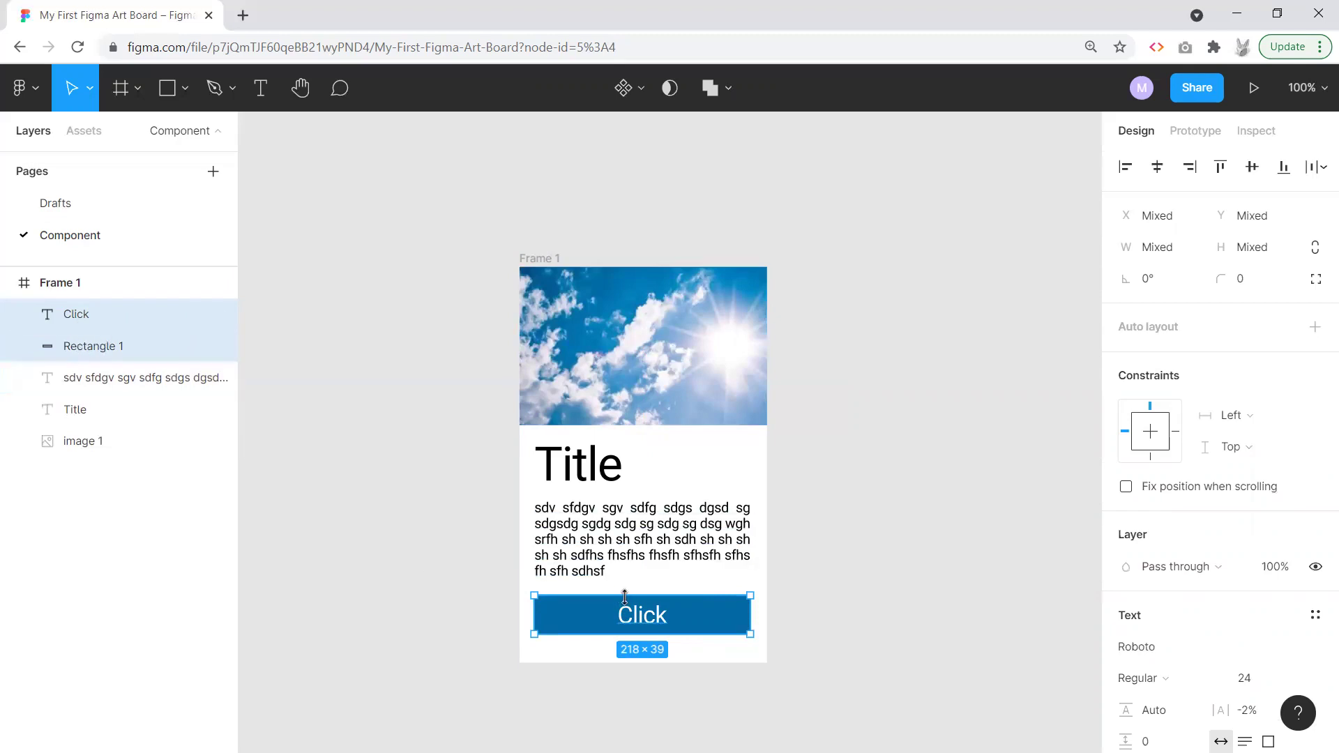
Step: Group the selected Click text and blue rectangle into a single layer
right_click(598, 620)
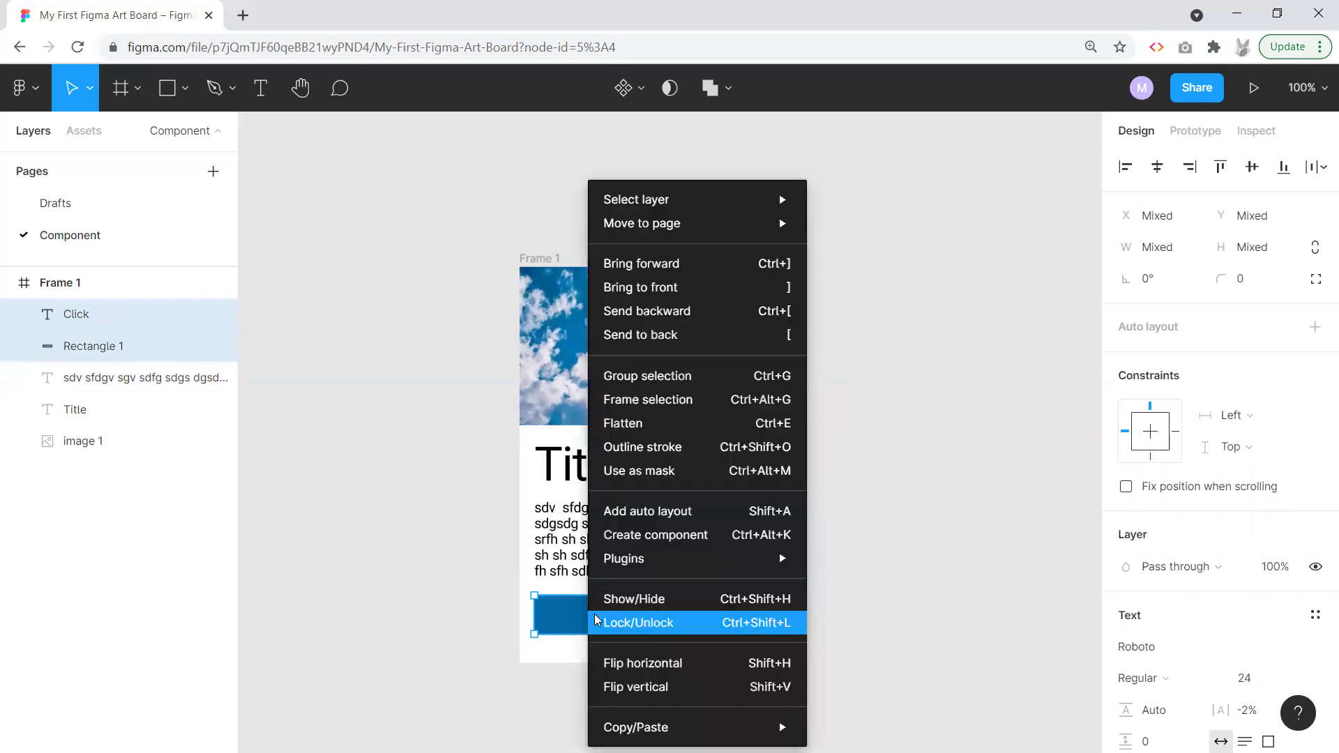
left_click(648, 375)
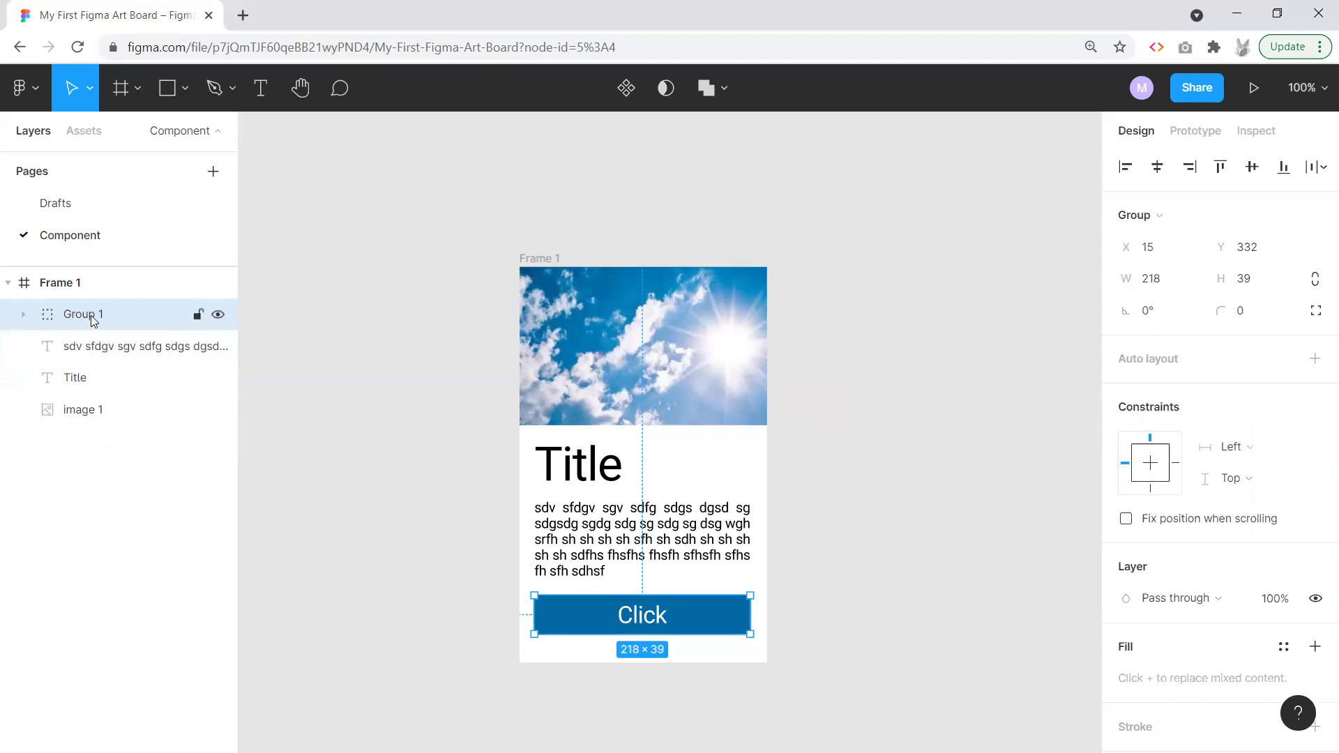
left_click(25, 317)
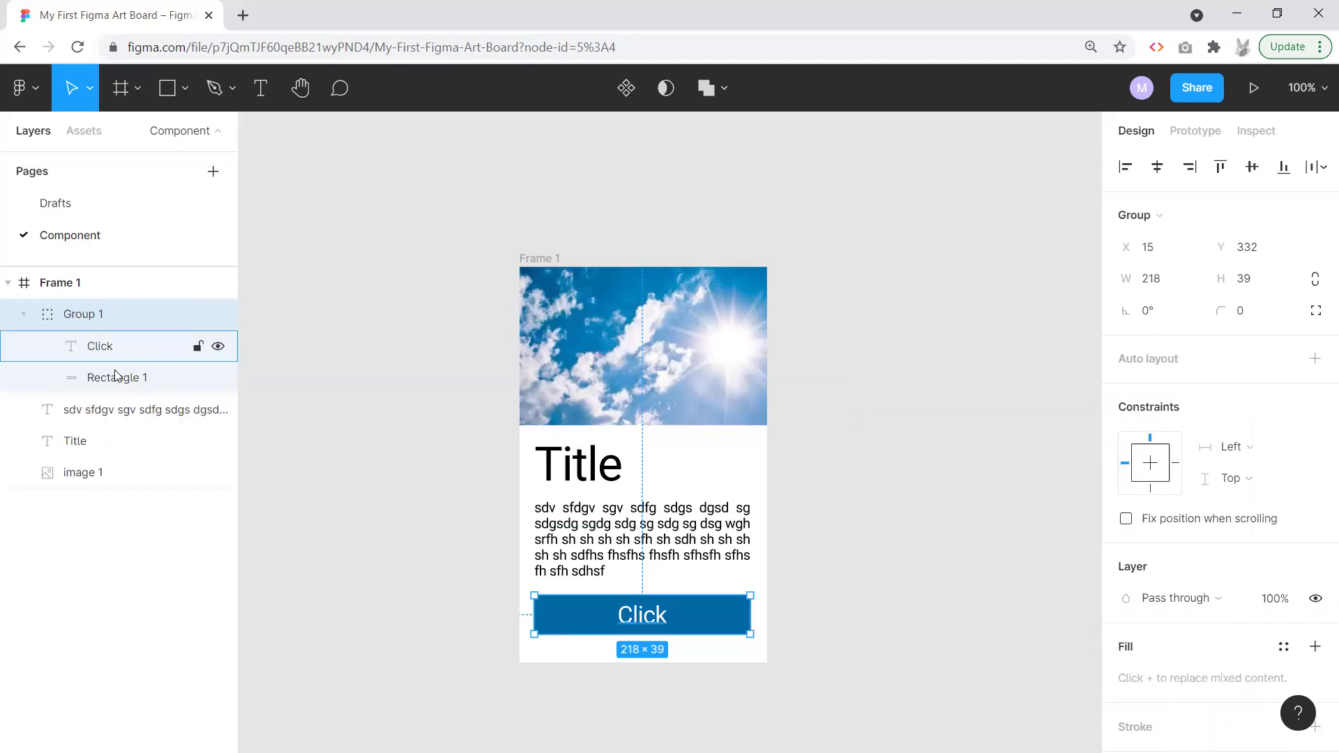
left_click(24, 316)
Step: Rename the group to 'Button' and shift it slightly on the card
double_click(85, 317)
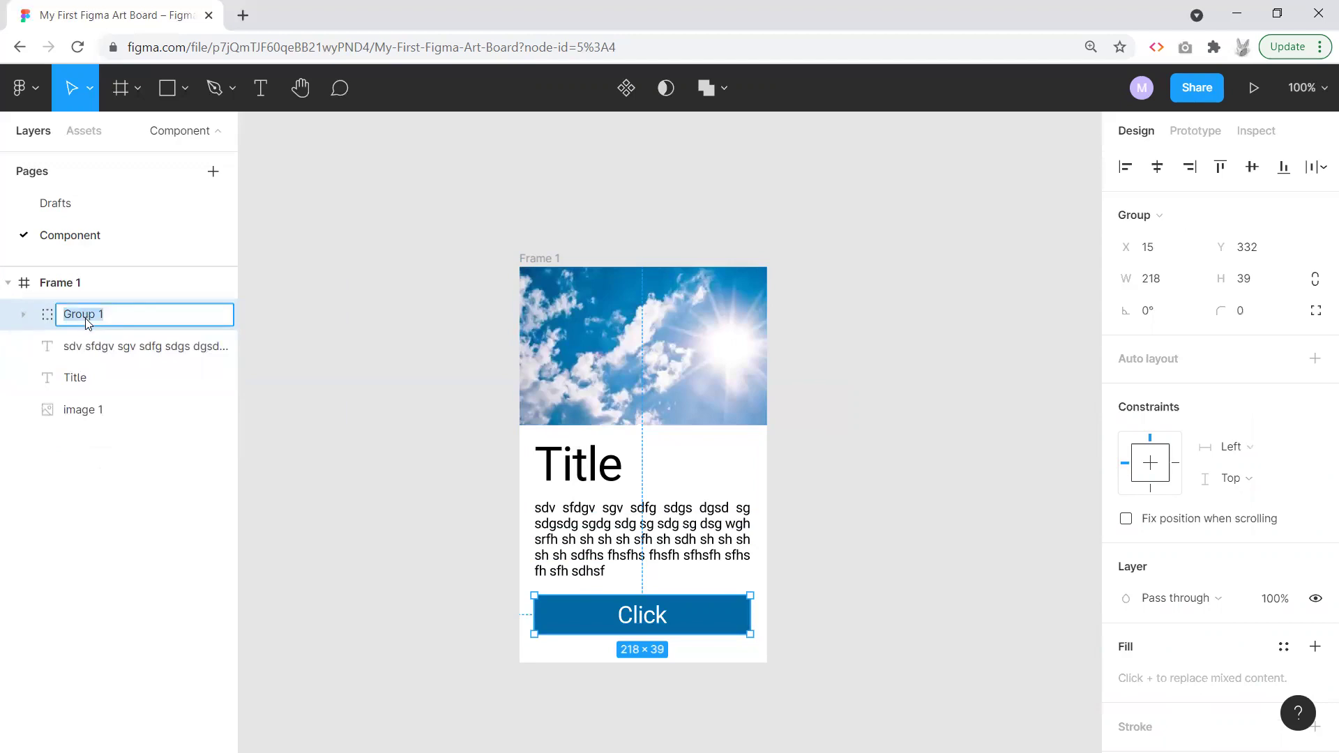
type("Button")
left_click(272, 350)
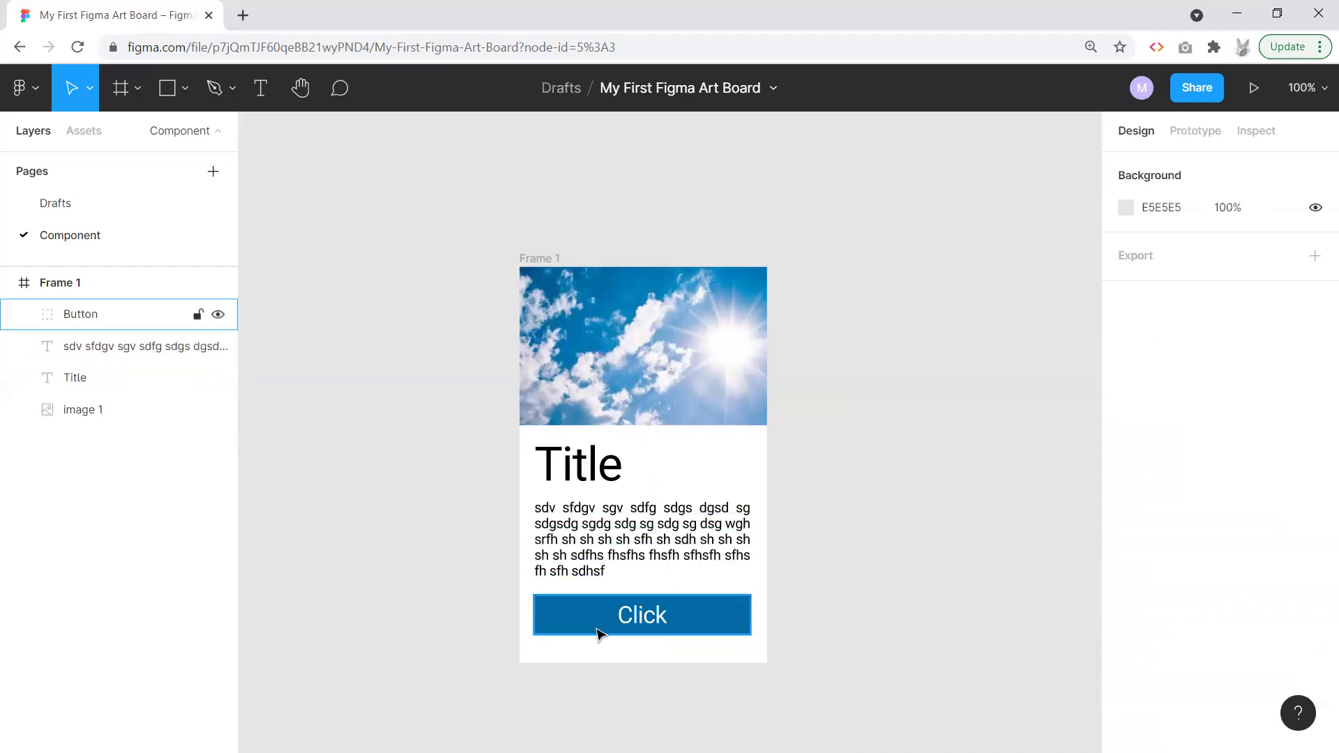
mouse_move(599, 630)
left_mouse_down()
mouse_move(613, 633)
mouse_move(576, 620)
mouse_move(606, 625)
mouse_move(589, 624)
left_mouse_up()
Step: Give the Button group's rectangle a corner radius of 25 for a pill shape
key("Escape")
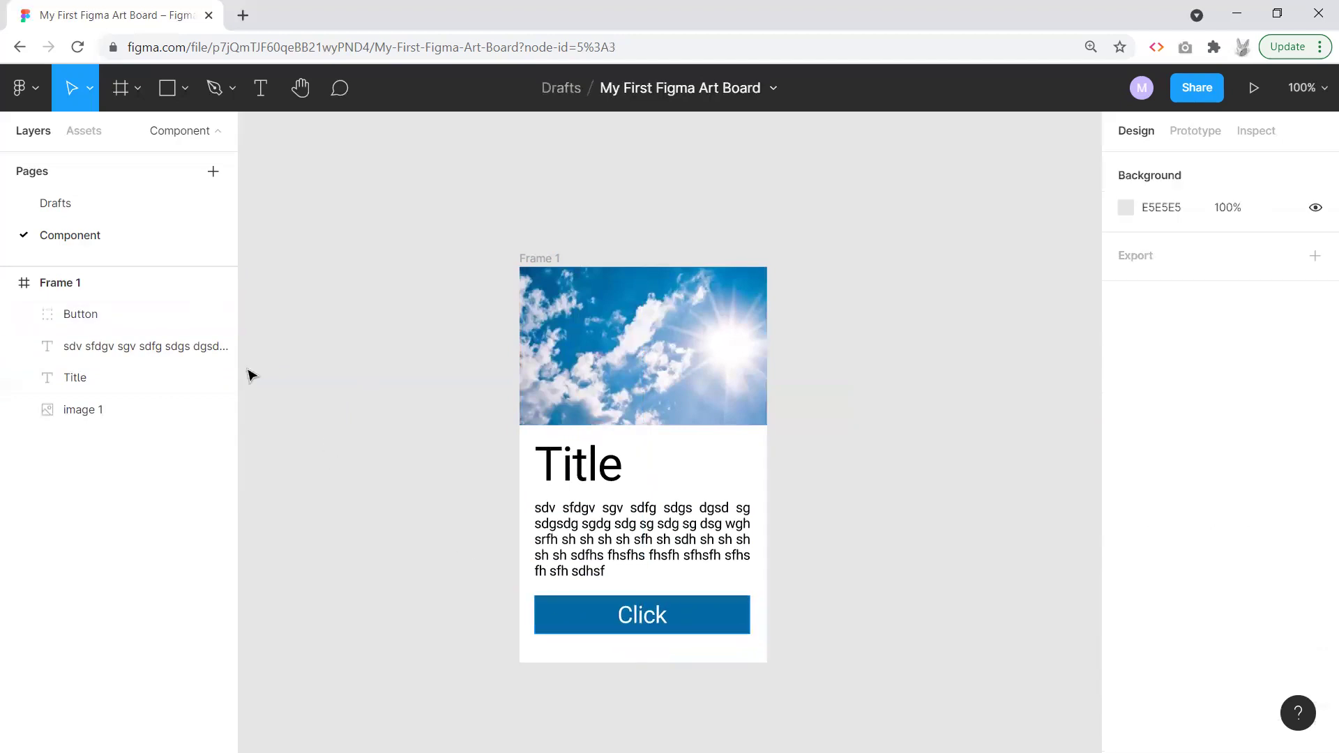
left_click(24, 315)
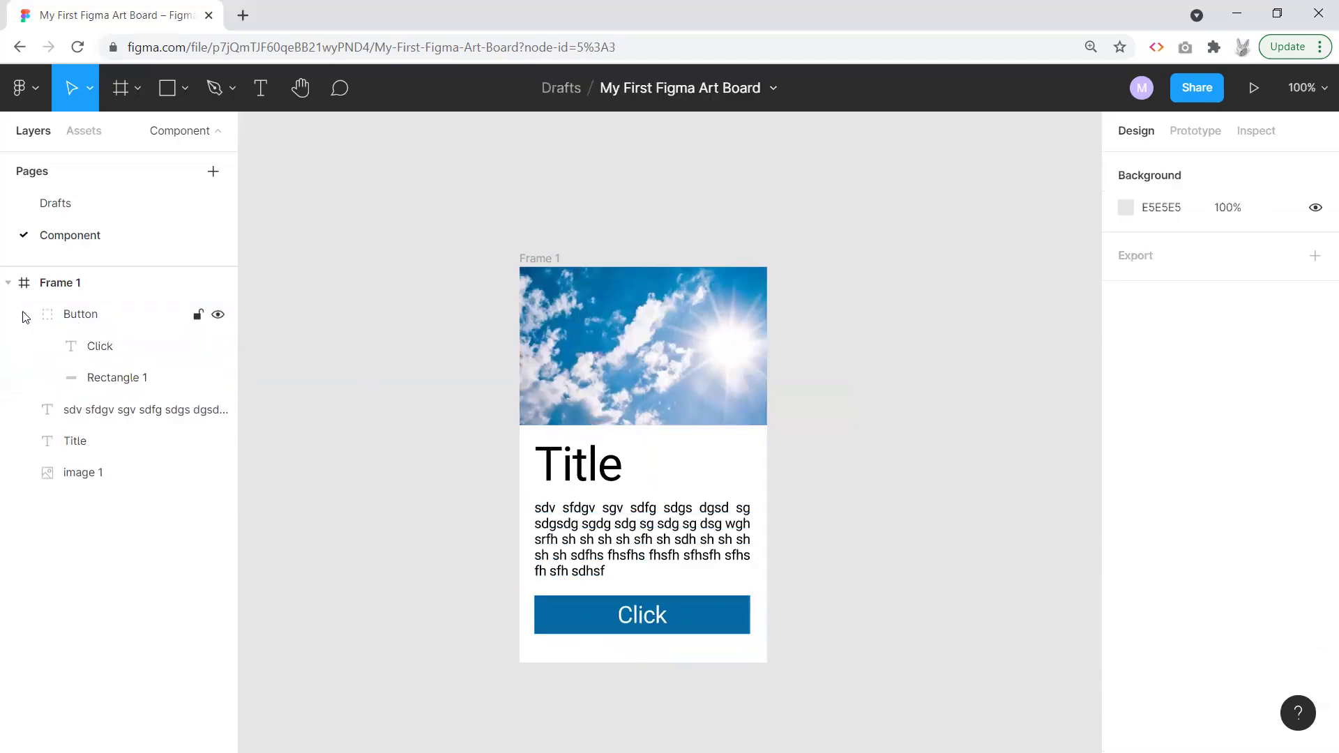
left_click(112, 380)
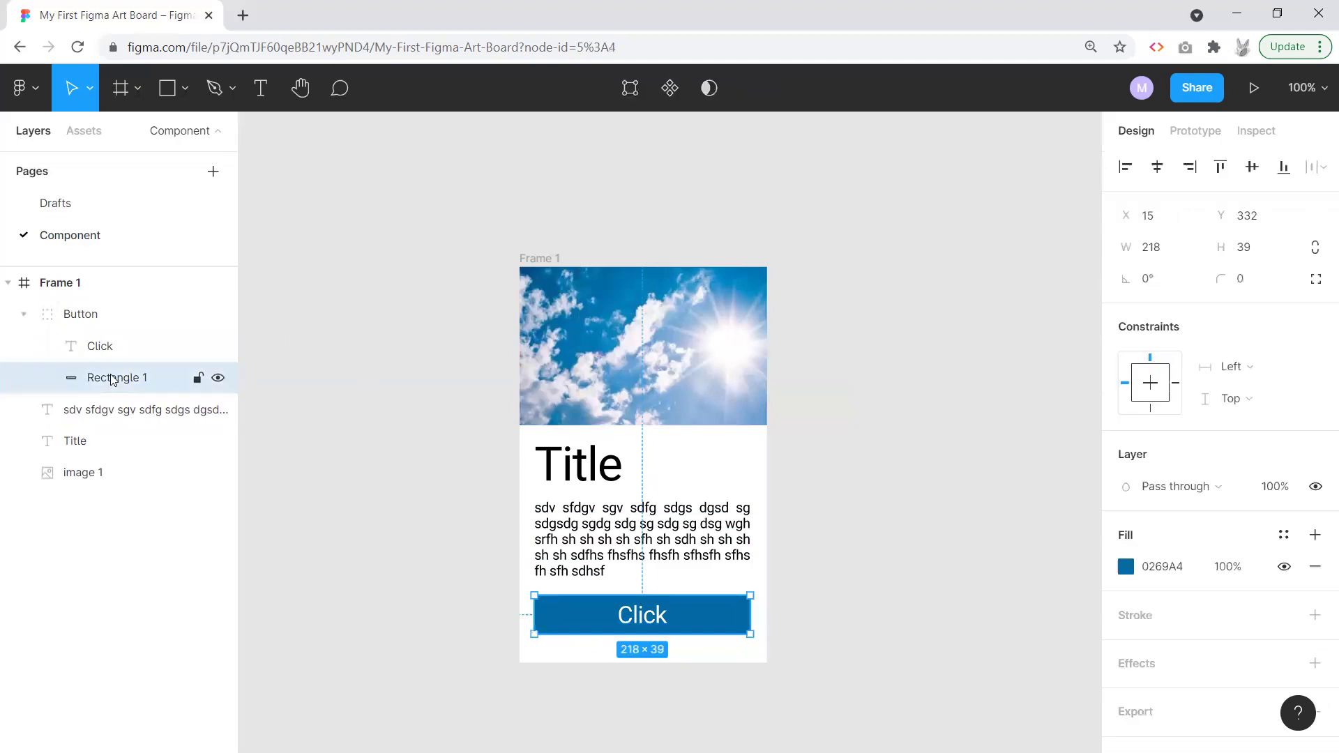
left_click(1241, 282)
type("25")
key("Return")
left_click(904, 611)
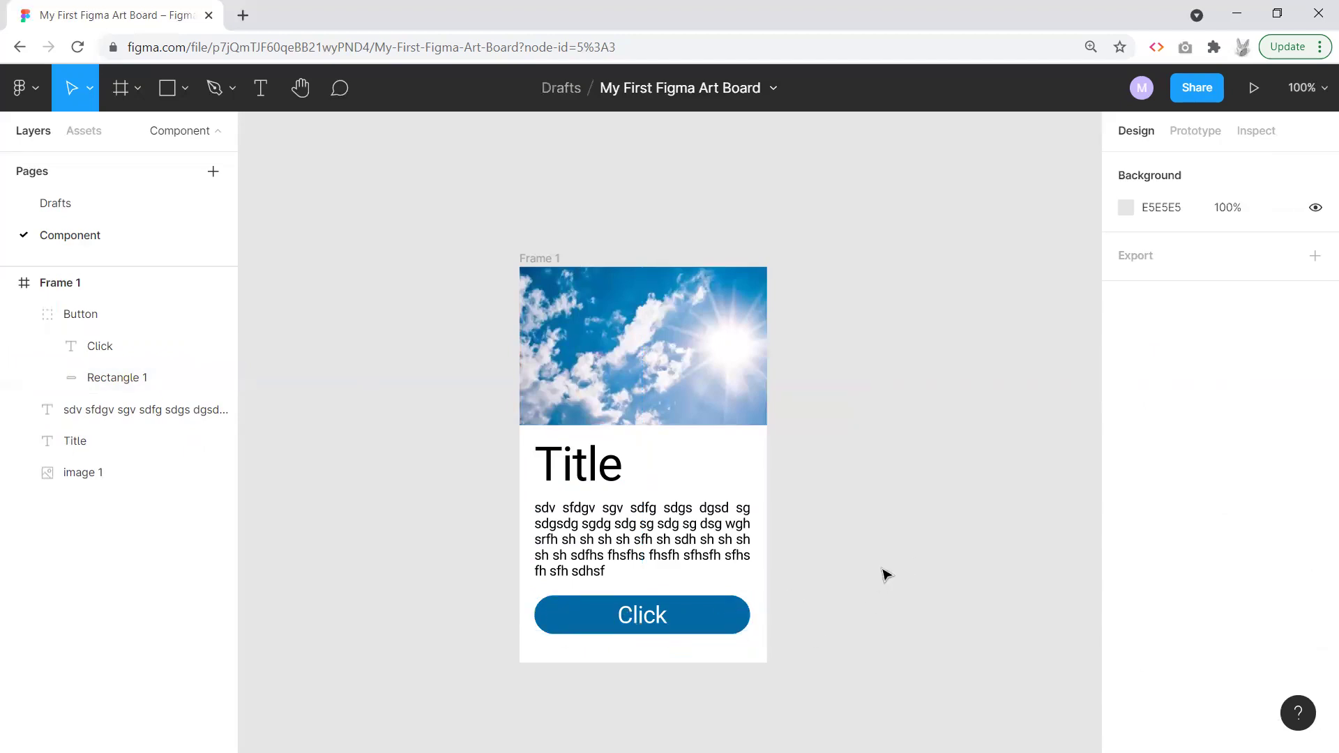
Step: Add a drop shadow effect to the Button group
left_click(723, 618)
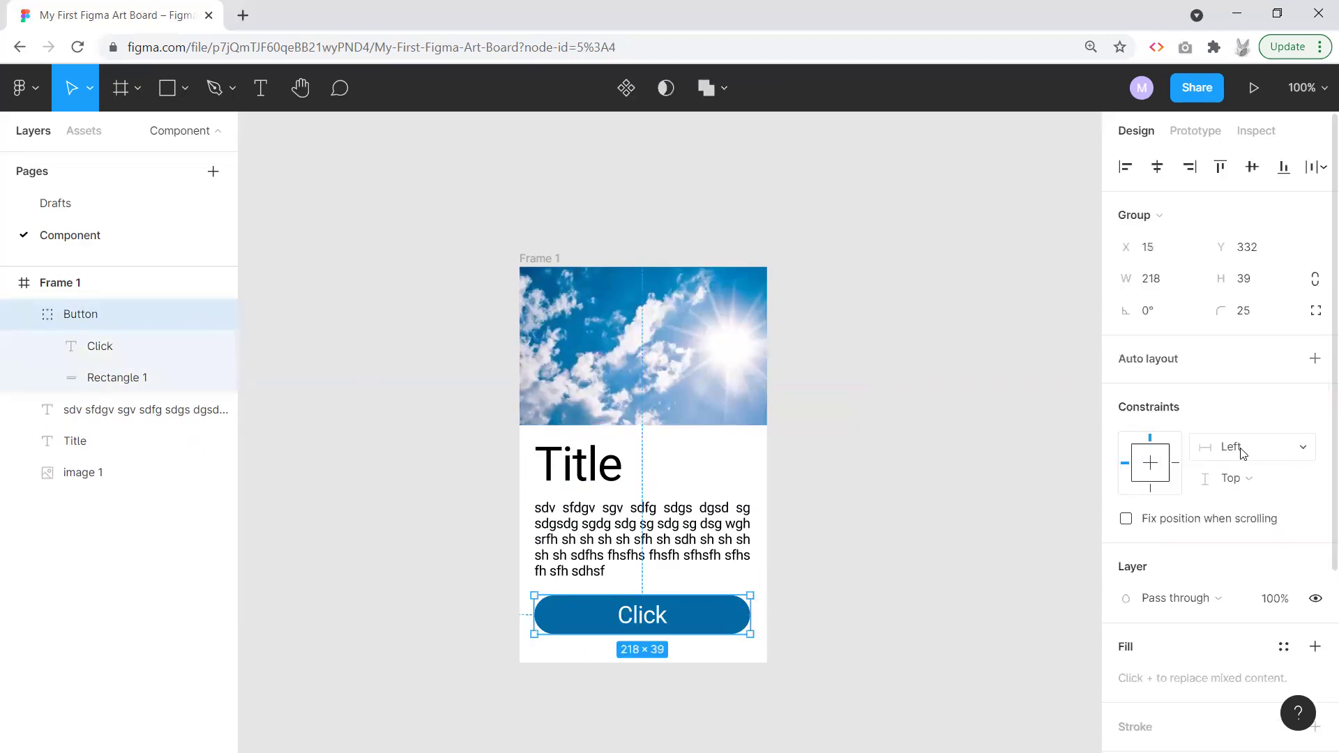
scroll(1242, 456, "down", 4)
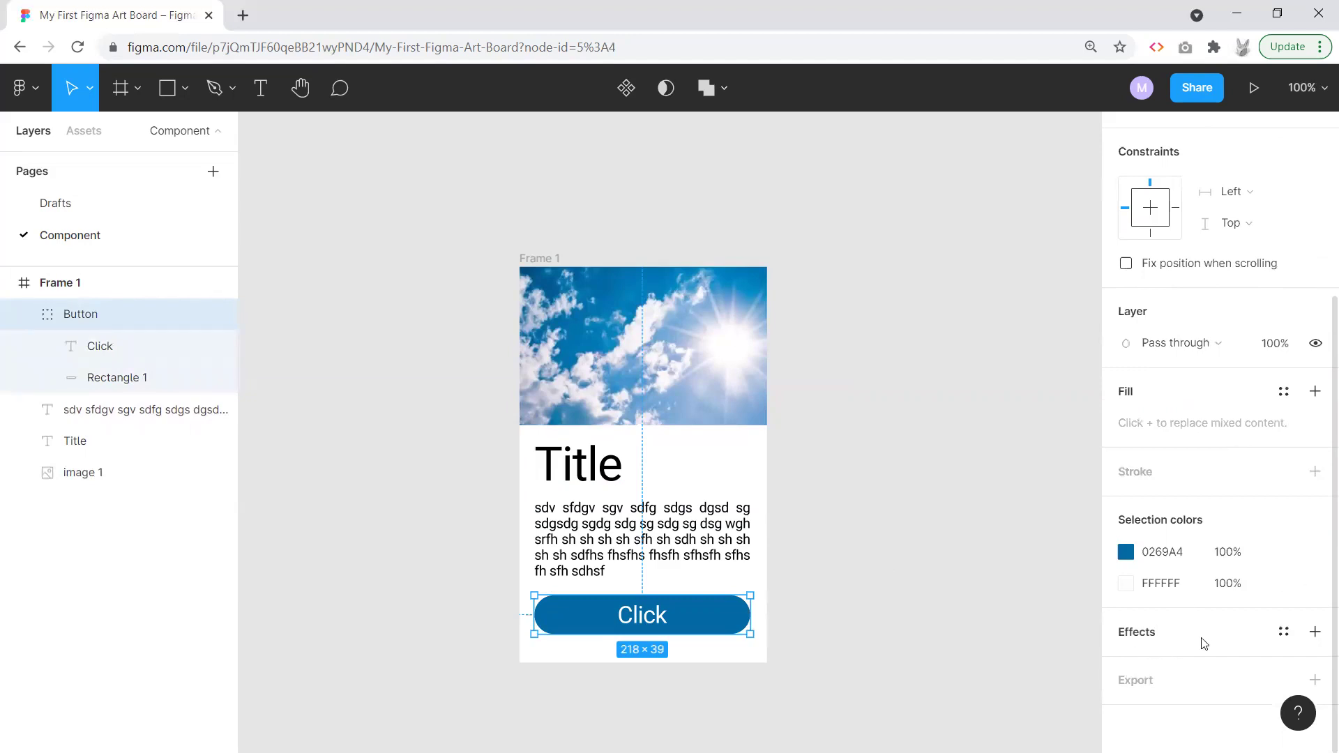
left_click(1313, 632)
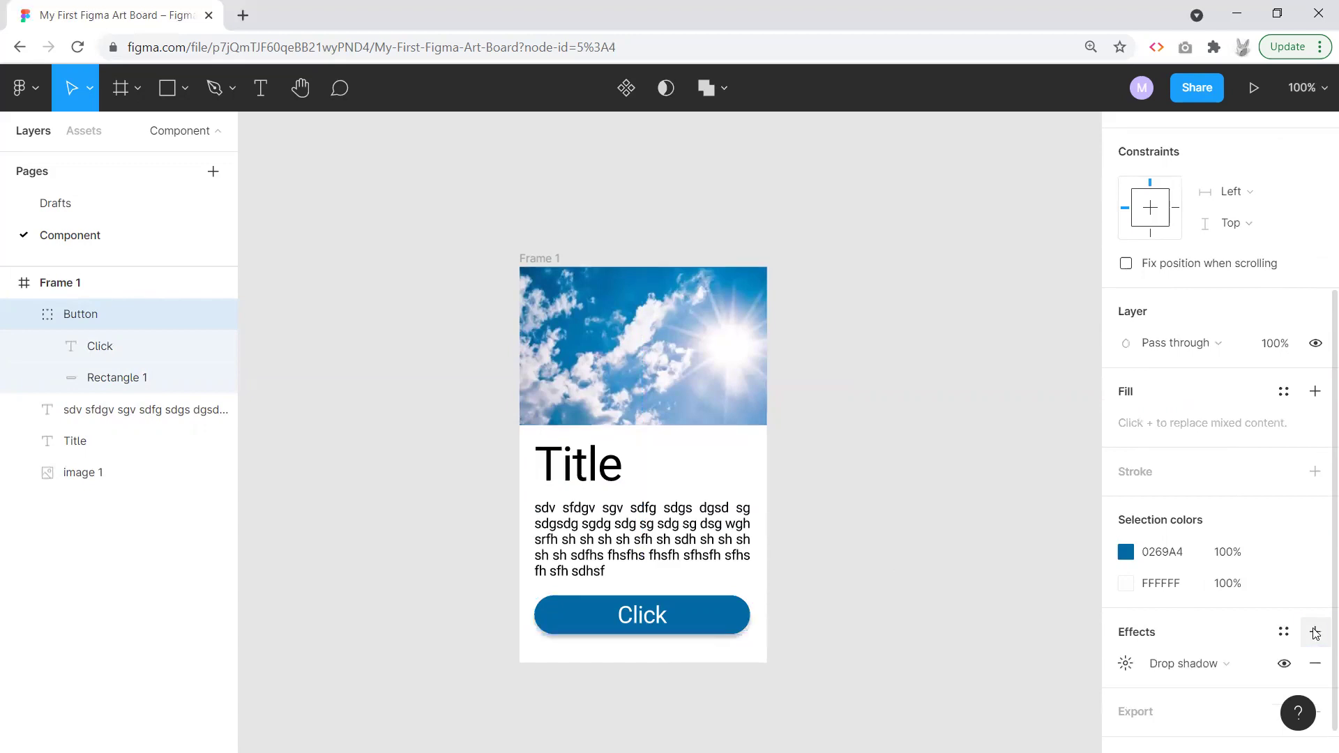
scroll(1291, 520, "down", 1)
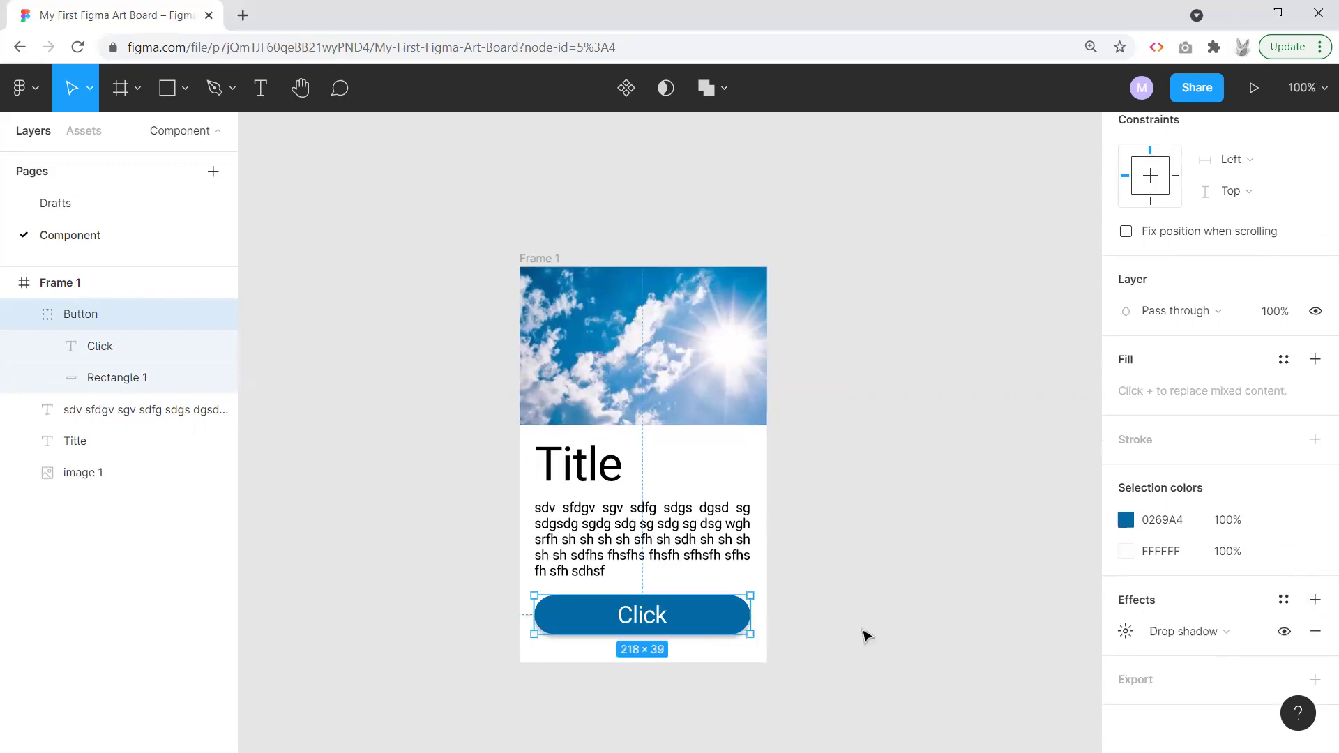
left_click(894, 613)
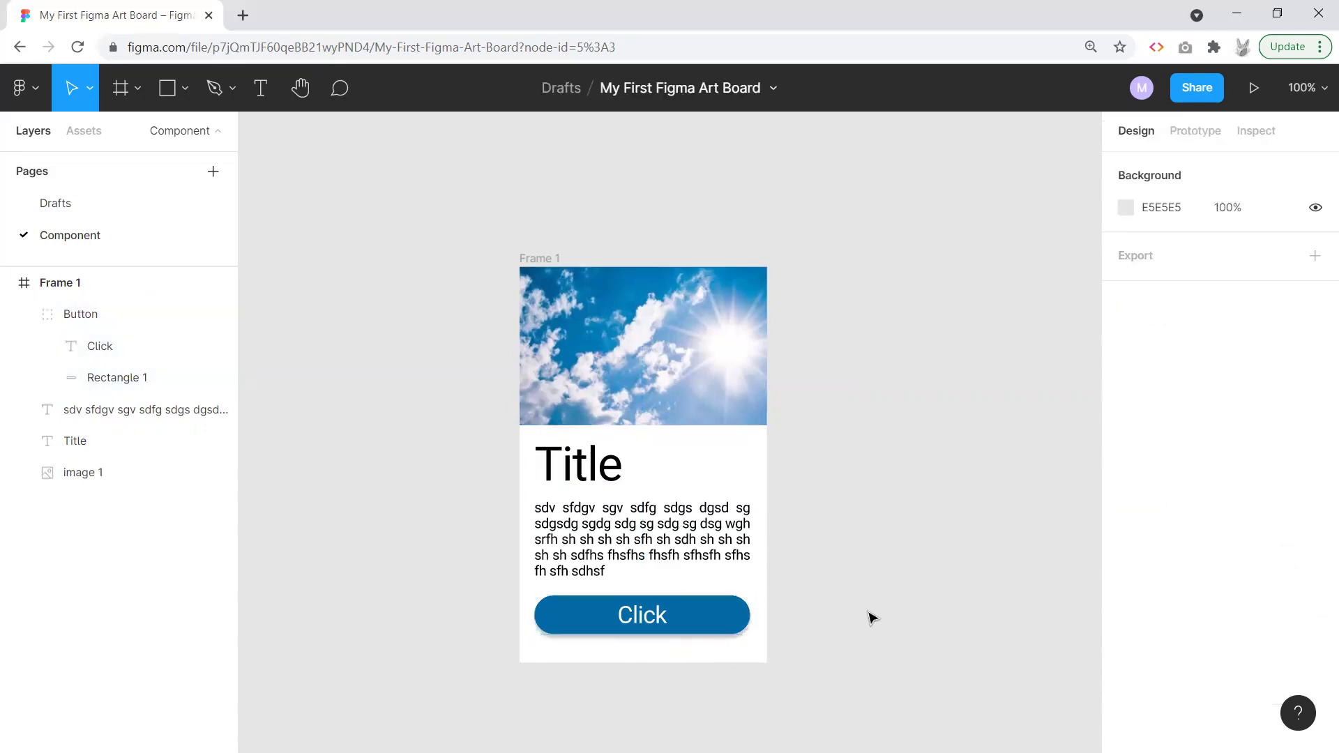
left_click(687, 625)
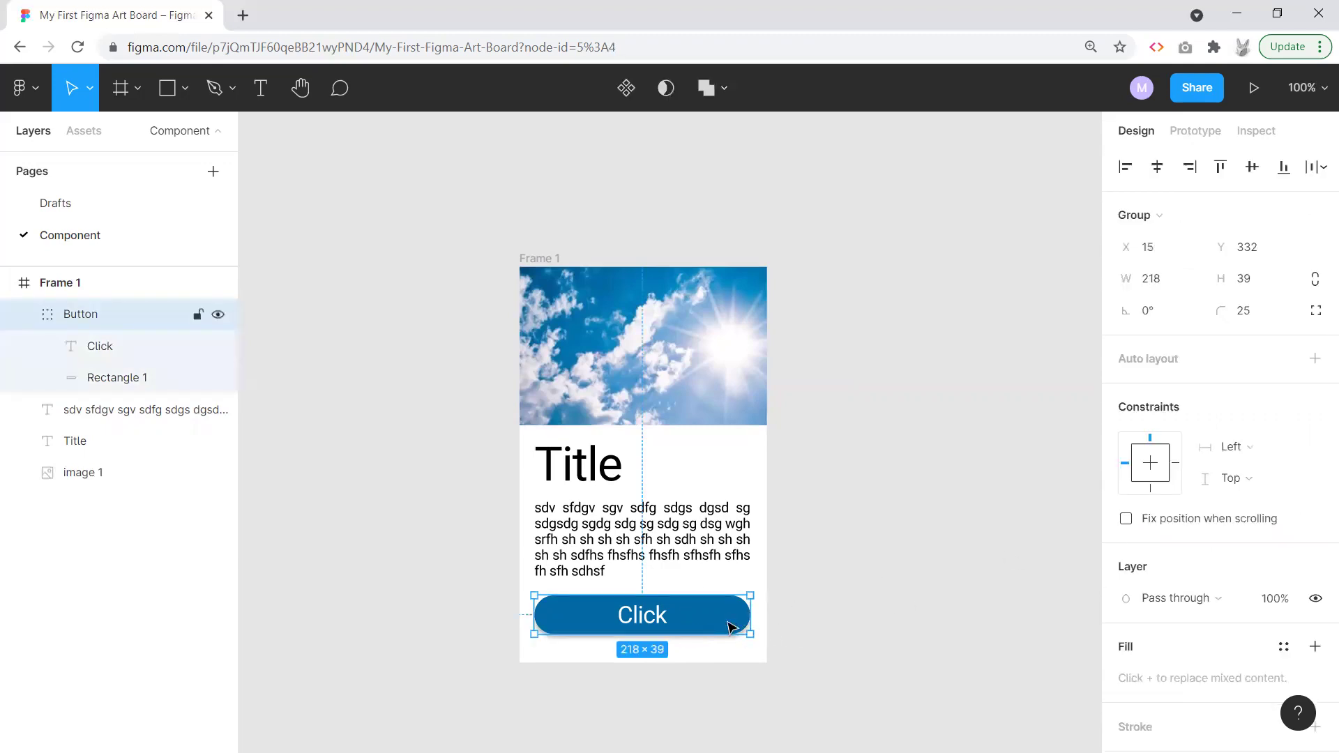
Step: Apply a Drop shadow to the button's Rectangle 1 and toggle its visibility off and on
left_click(107, 381)
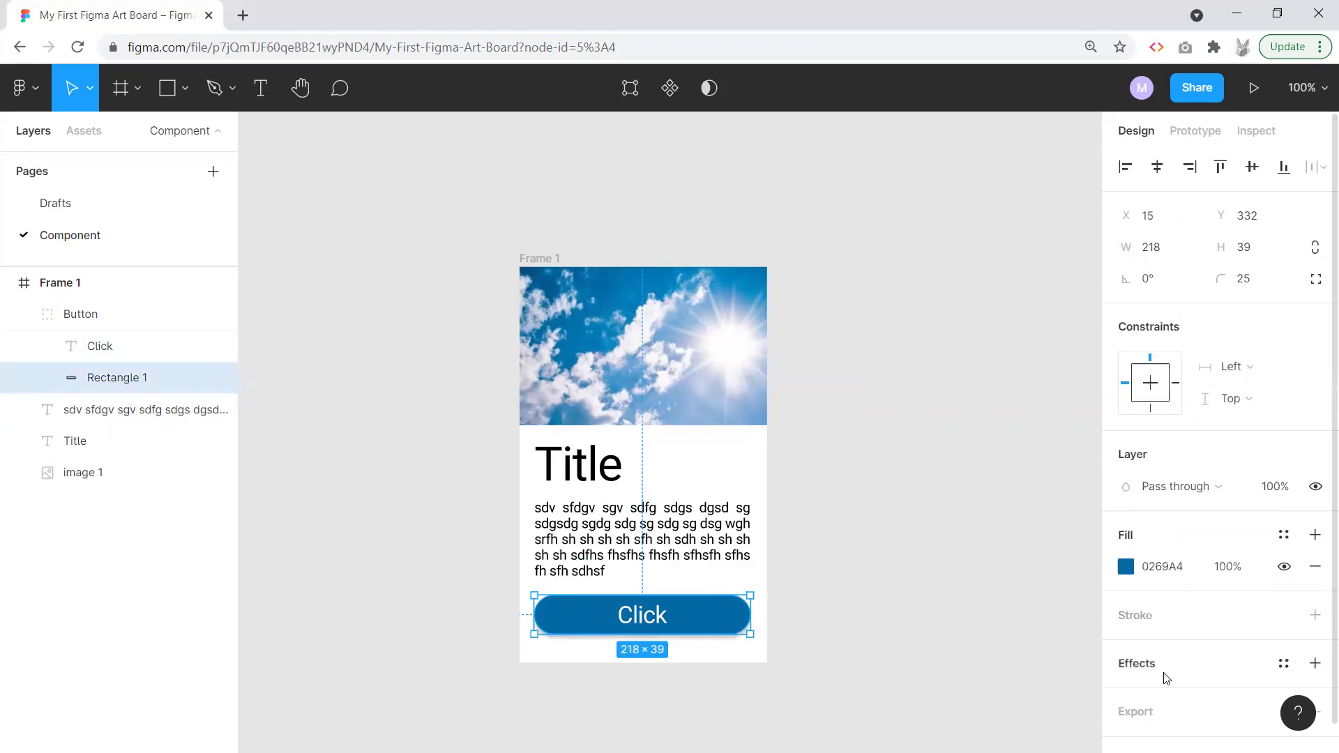
left_click(1136, 667)
scroll(1246, 665, "down", 1)
left_click(1256, 636)
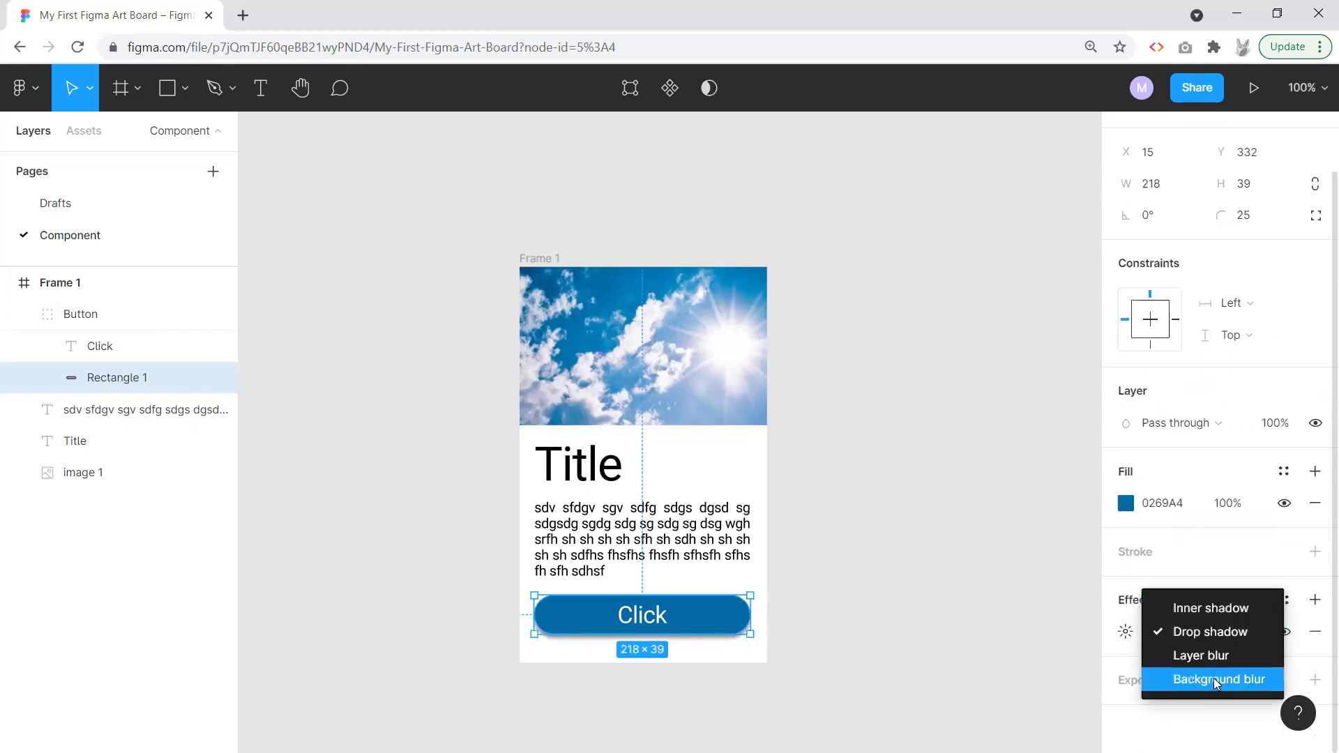
left_click(1125, 632)
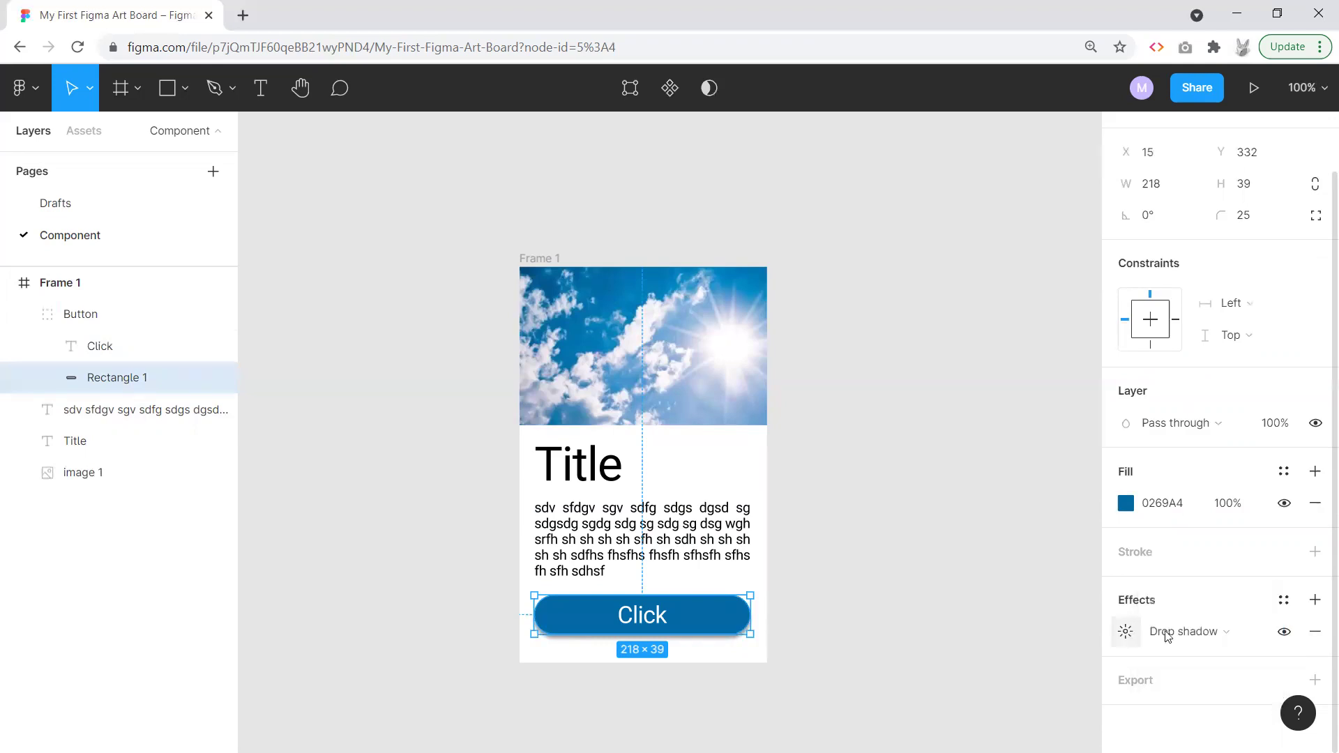
left_click(1283, 633)
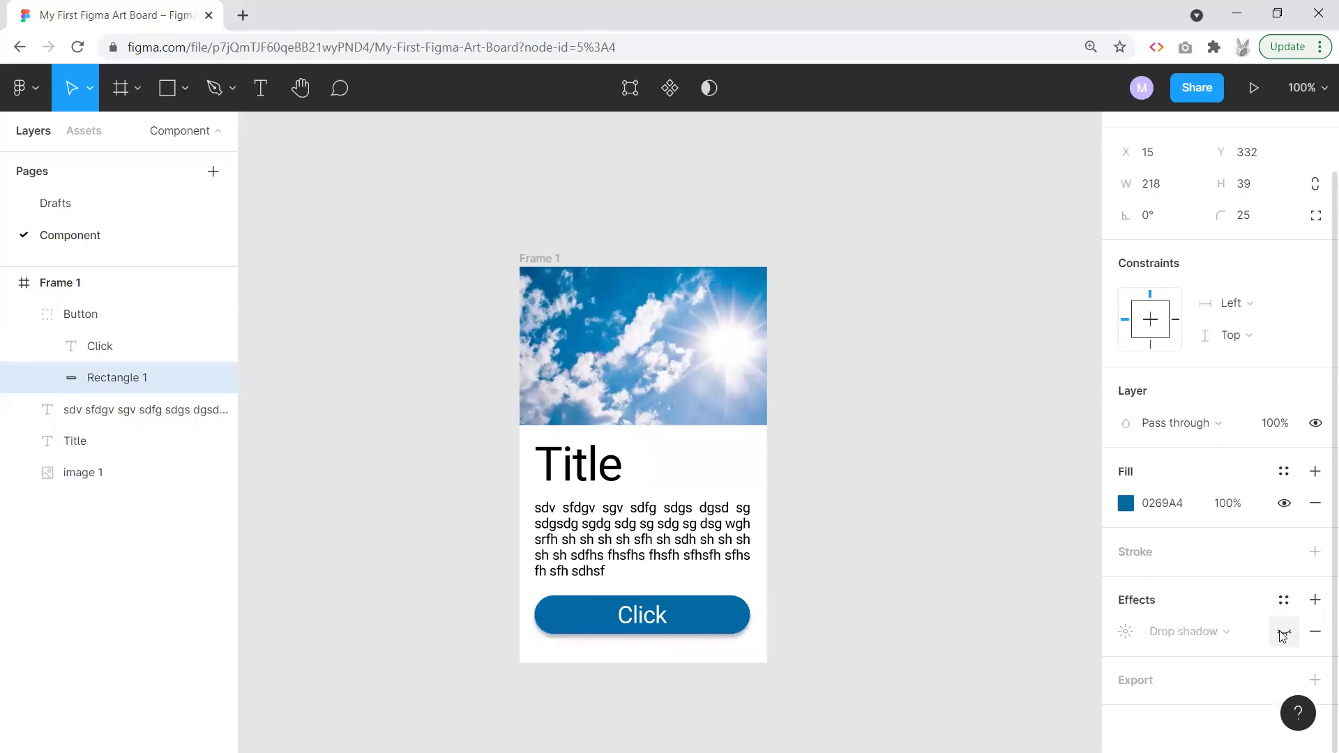
left_click(1283, 633)
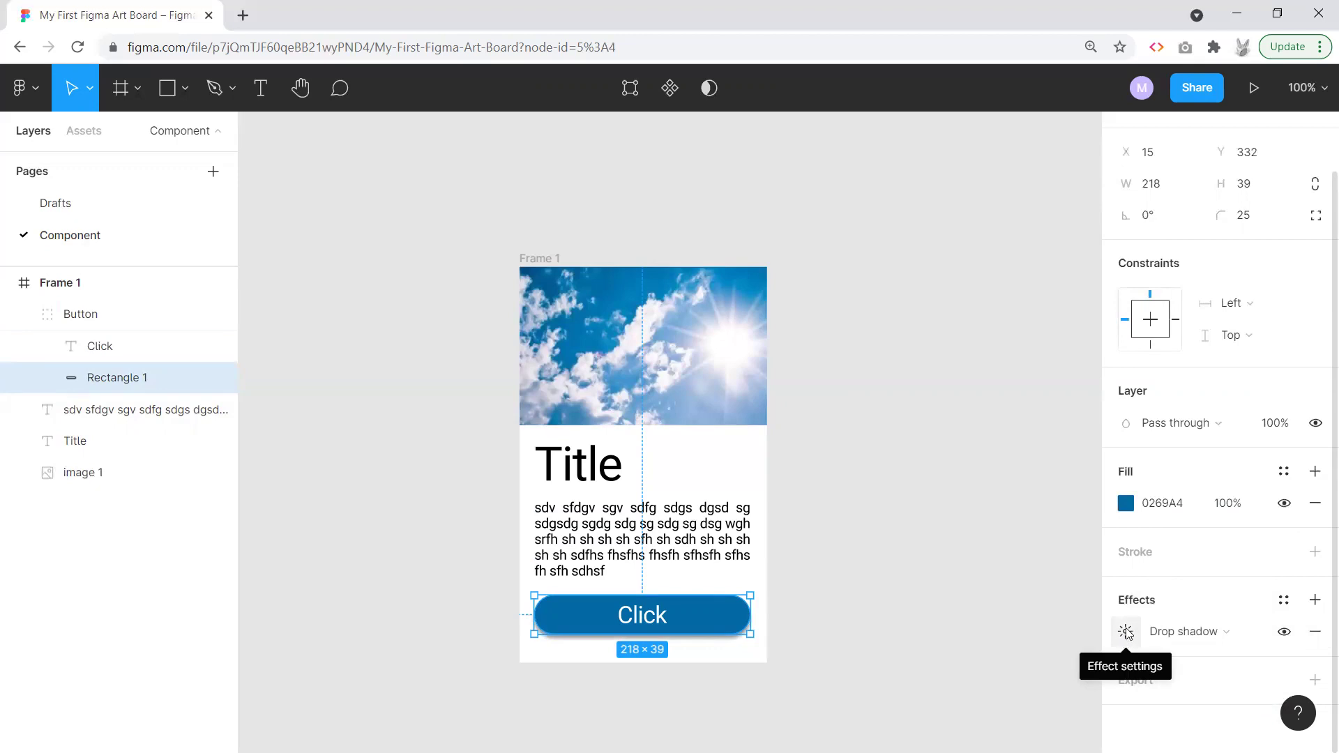
Step: Change the drop shadow colour away from black and experiment with its opacity
left_click(1126, 632)
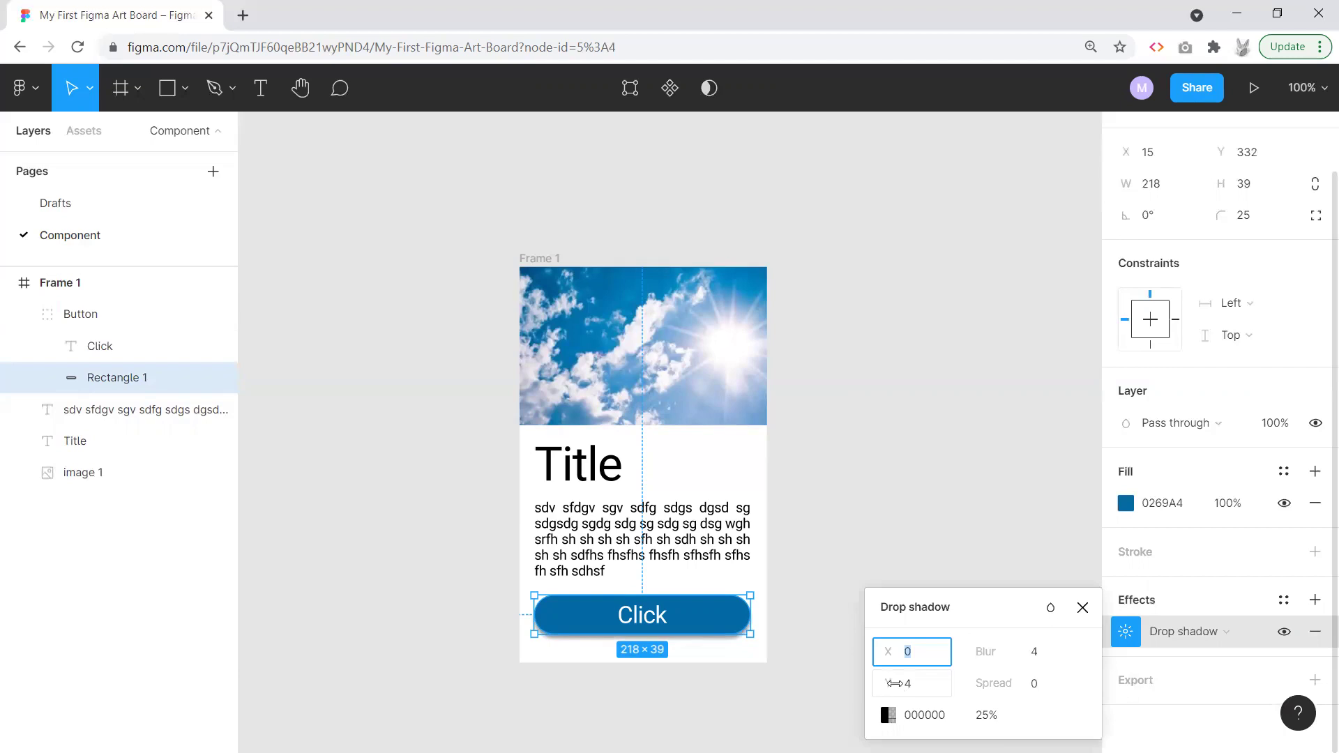
left_click(888, 715)
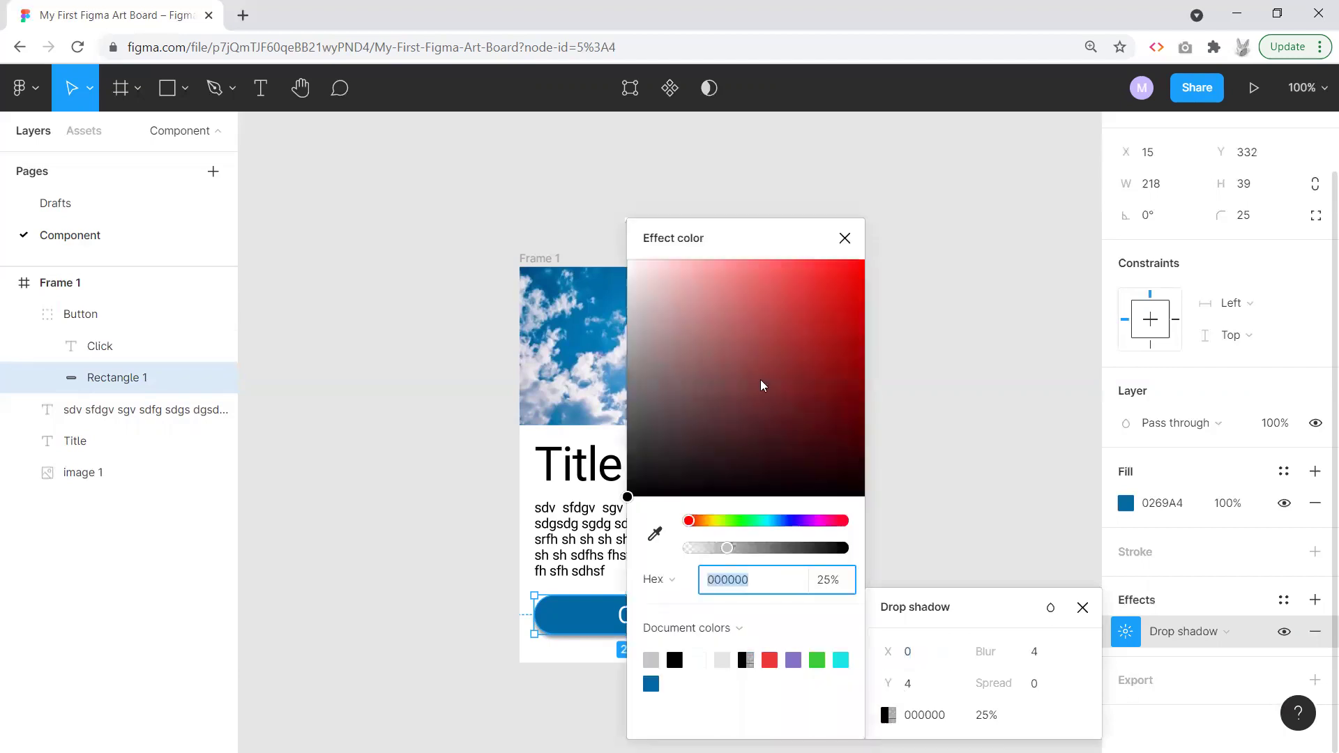
left_click_drag(761, 380, 665, 401)
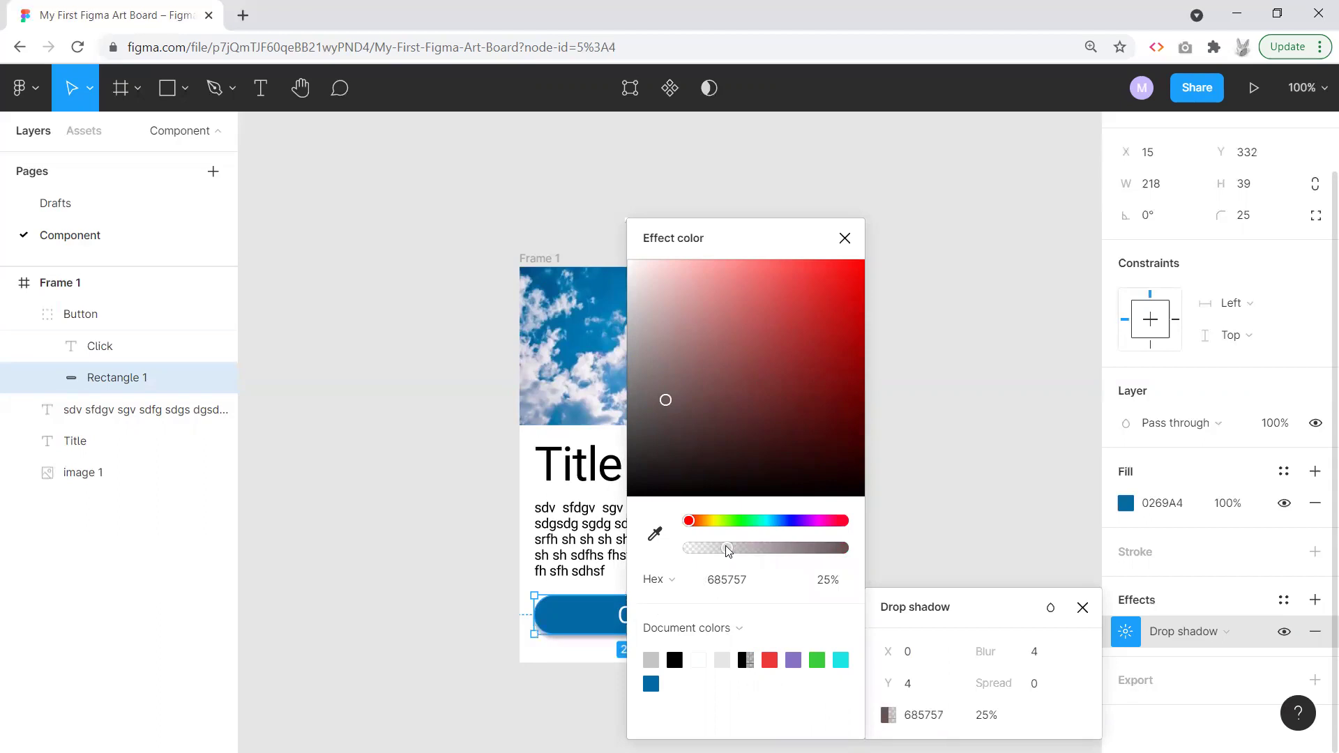
left_click_drag(727, 548, 808, 548)
scroll(370, 516, "right", 5)
scroll(283, 488, "down", 2)
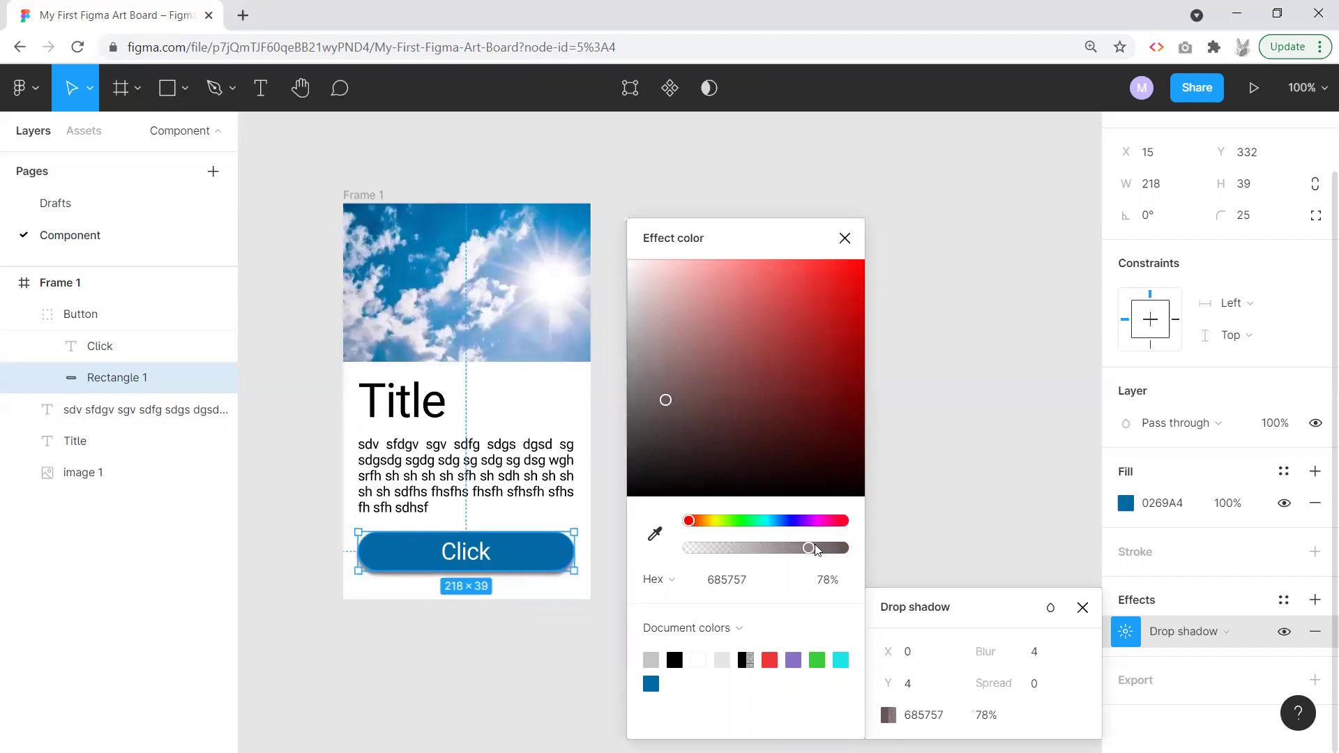
left_click_drag(807, 549, 765, 548)
Step: Try blue, magenta, yellow and green shadow hues, then desaturate to gray 797979
left_click(793, 521)
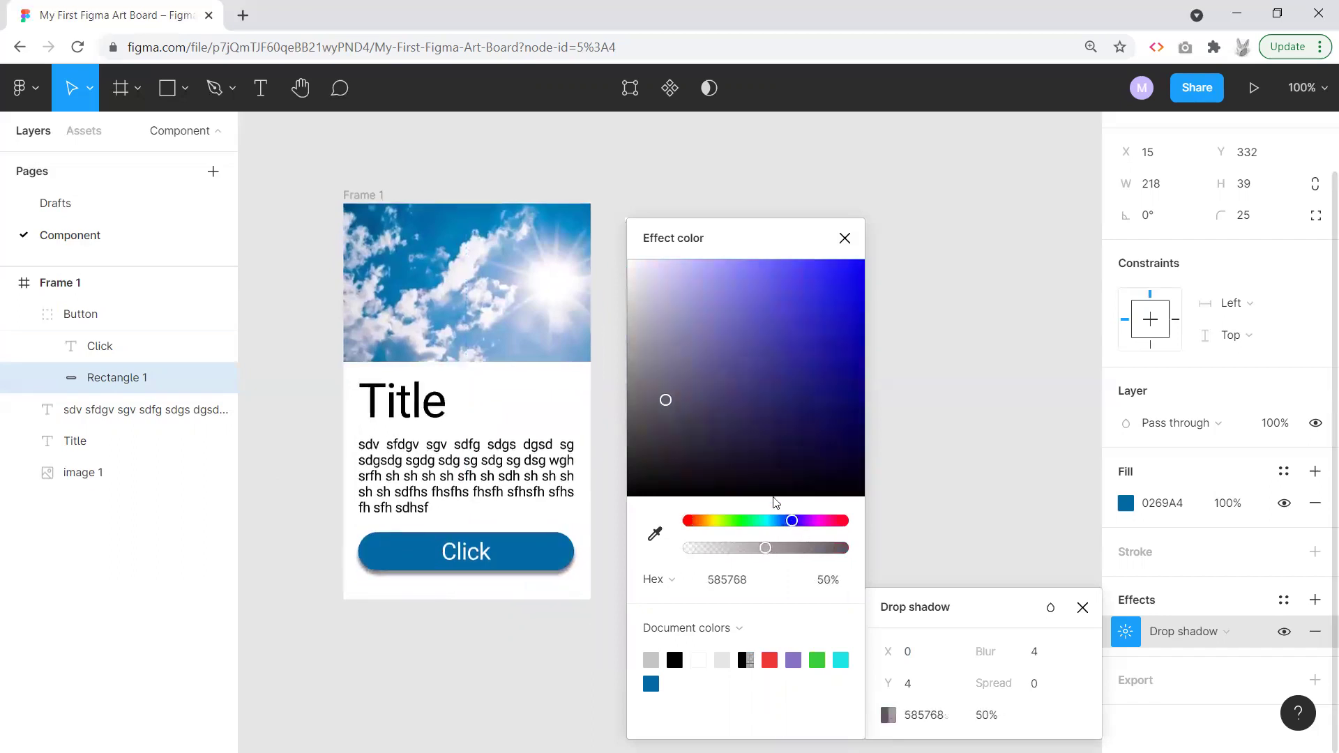
left_click_drag(759, 373, 868, 264)
left_click(820, 521)
left_click_drag(795, 527, 710, 522)
left_click(741, 528)
left_click_drag(797, 307, 607, 393)
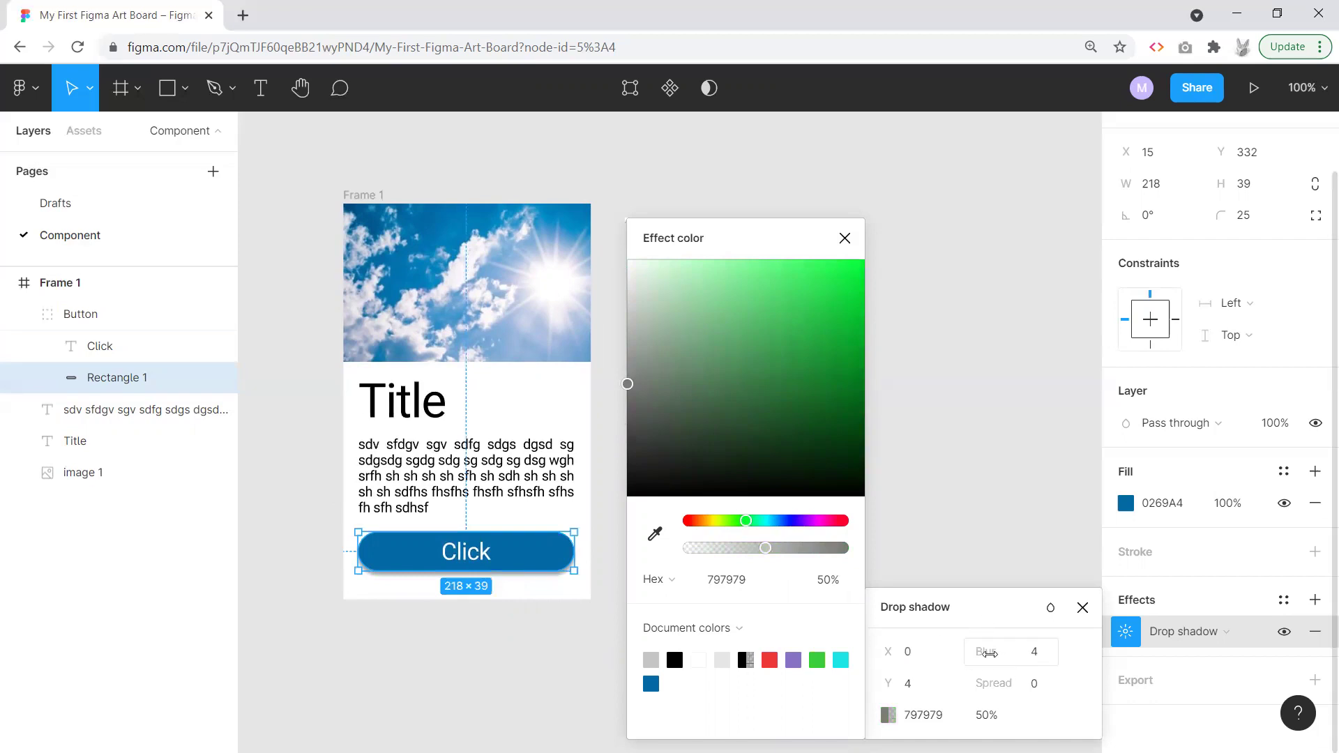
Step: Adjust the shadow's blur, spread and offsets, bringing Y to 2, and lower its opacity
mouse_move(989, 652)
left_mouse_down()
mouse_move(1171, 642)
mouse_move(1100, 653)
mouse_move(51, 632)
mouse_move(1318, 639)
mouse_move(962, 654)
mouse_move(1163, 636)
mouse_move(994, 659)
left_mouse_up()
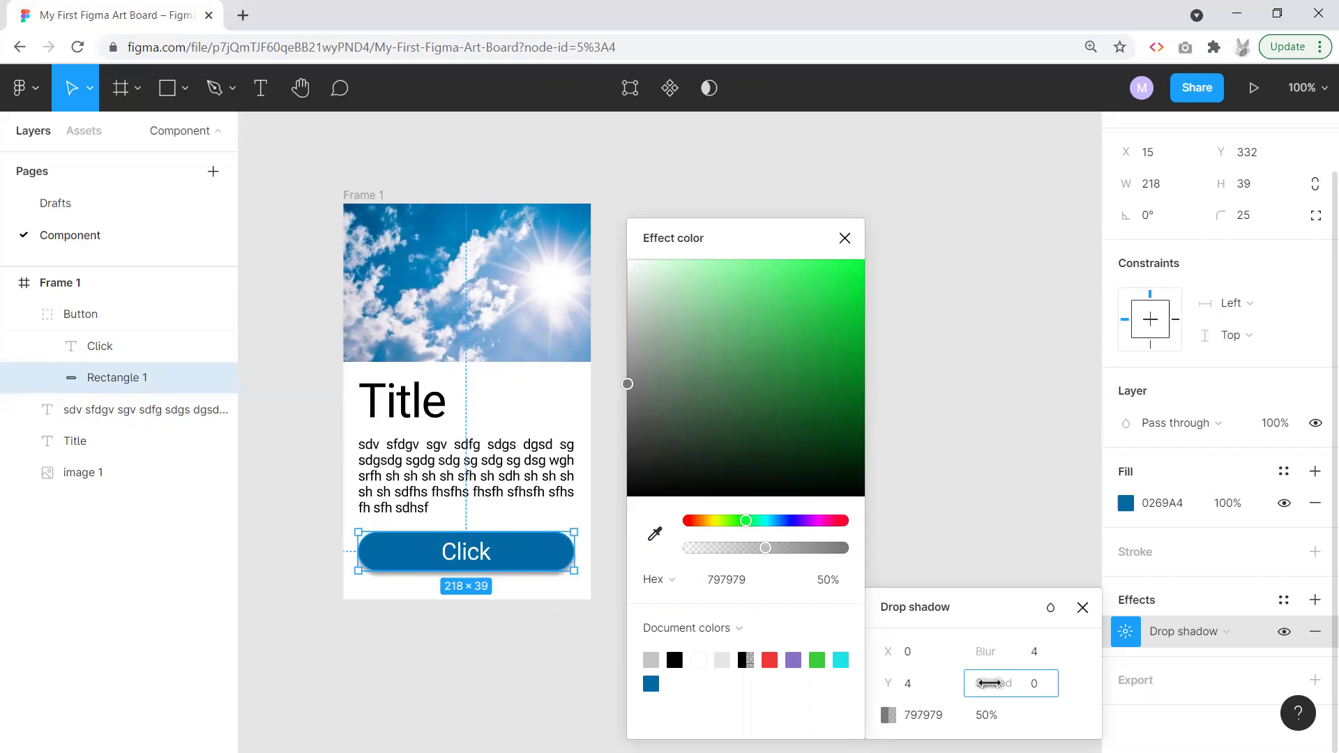
mouse_move(994, 683)
left_mouse_down()
mouse_move(1187, 673)
mouse_move(961, 686)
mouse_move(1053, 689)
mouse_move(998, 686)
left_mouse_up()
left_click(894, 650)
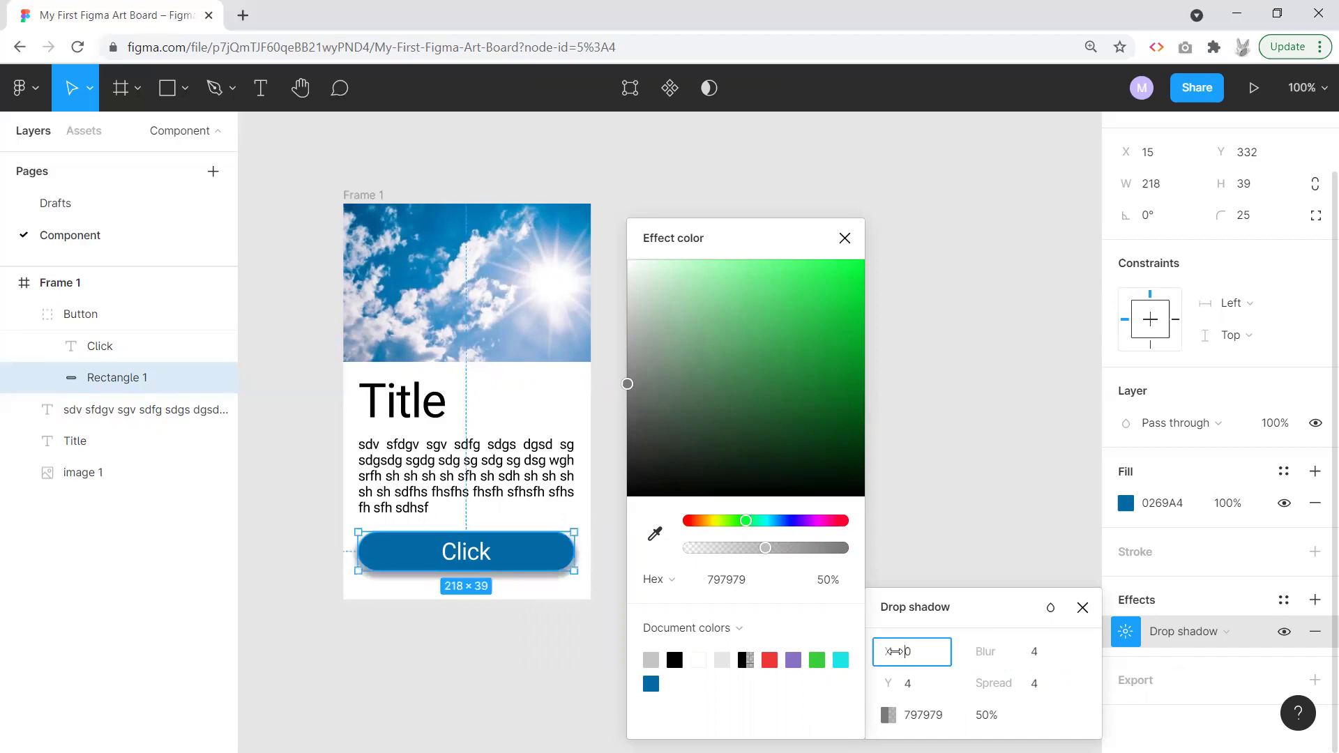
left_click_drag(893, 651, 891, 684)
mouse_move(891, 683)
left_mouse_down()
mouse_move(1005, 675)
mouse_move(811, 708)
mouse_move(951, 690)
mouse_move(812, 711)
mouse_move(906, 687)
mouse_move(890, 686)
left_mouse_up()
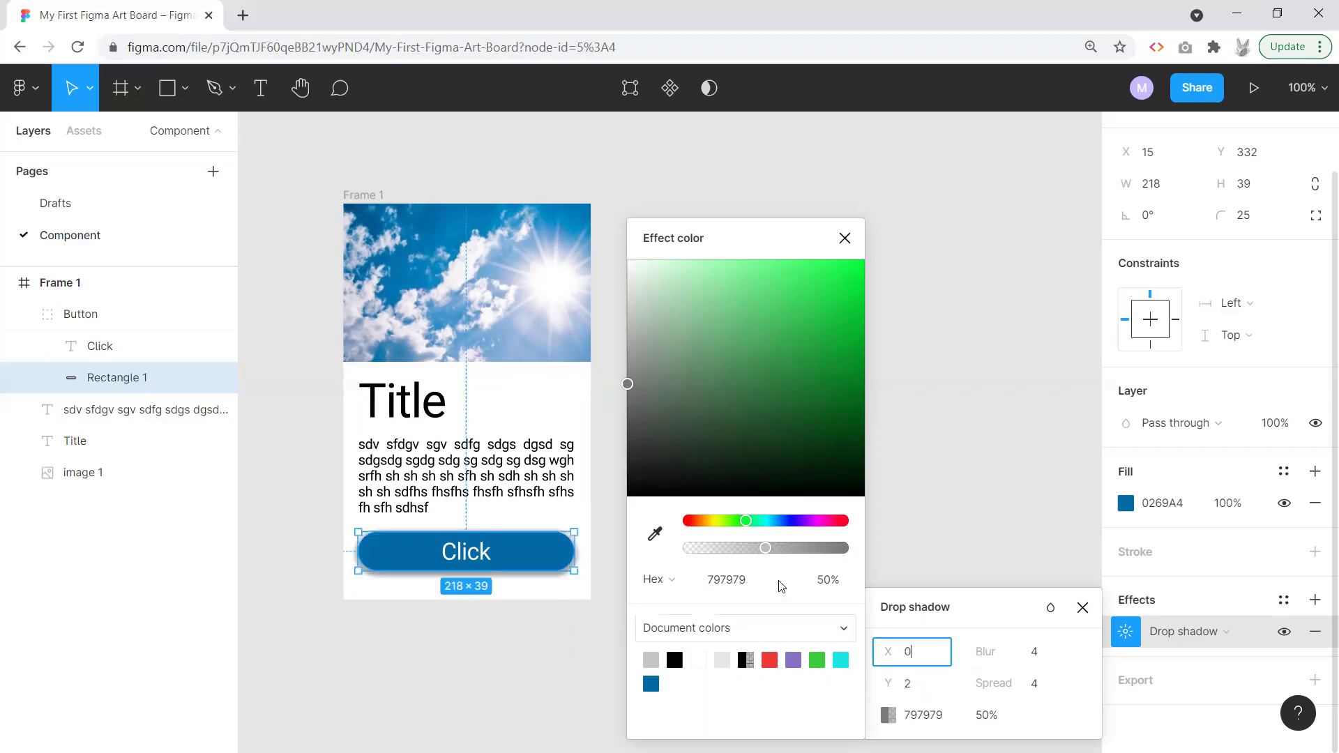
left_click_drag(742, 548, 723, 548)
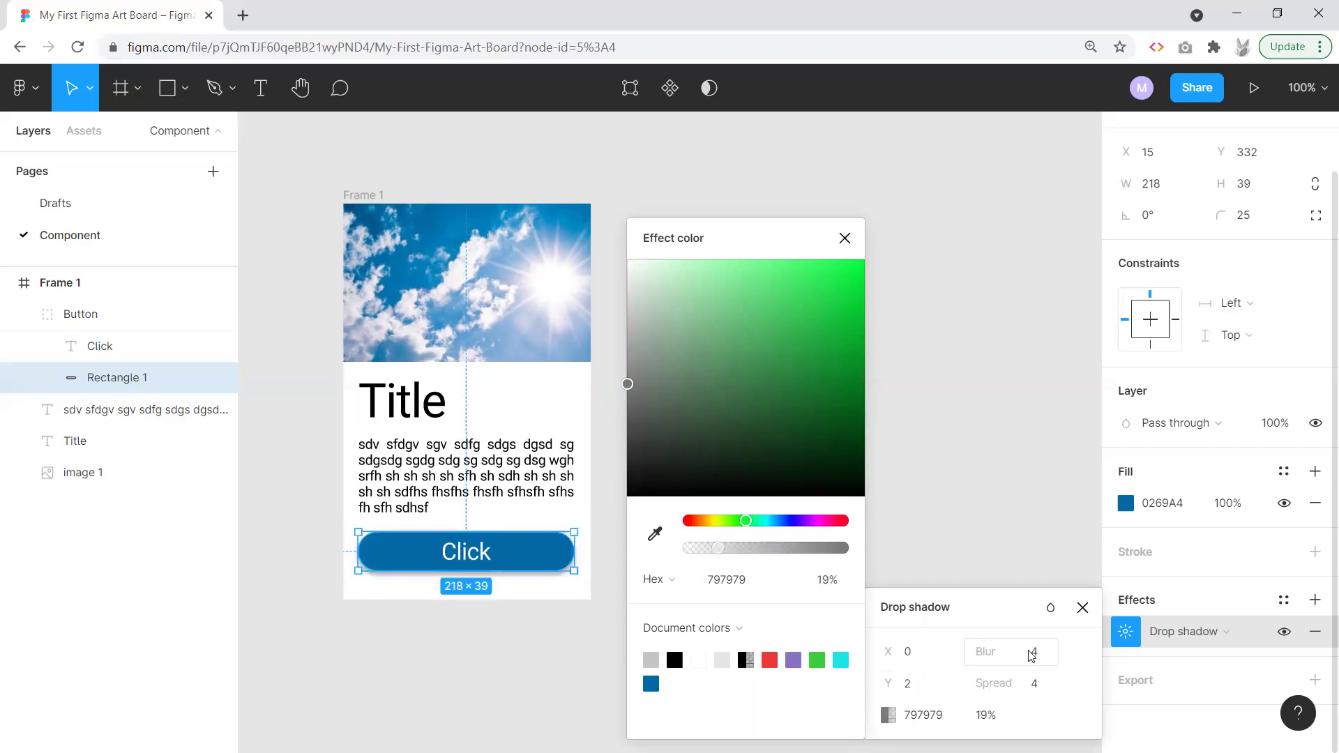
Step: Set the drop shadow spread to 2
left_click(1033, 685)
key("Delete")
type("0")
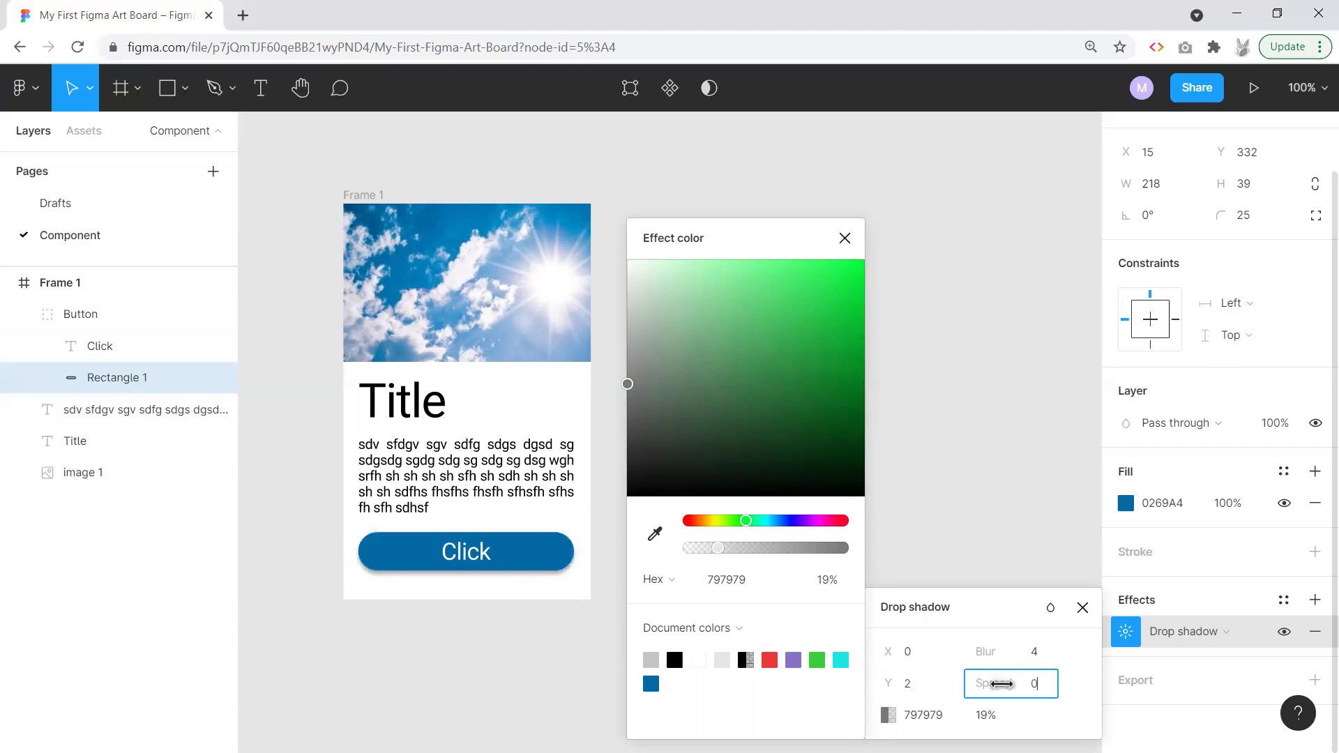
key("BackSpace")
type("2")
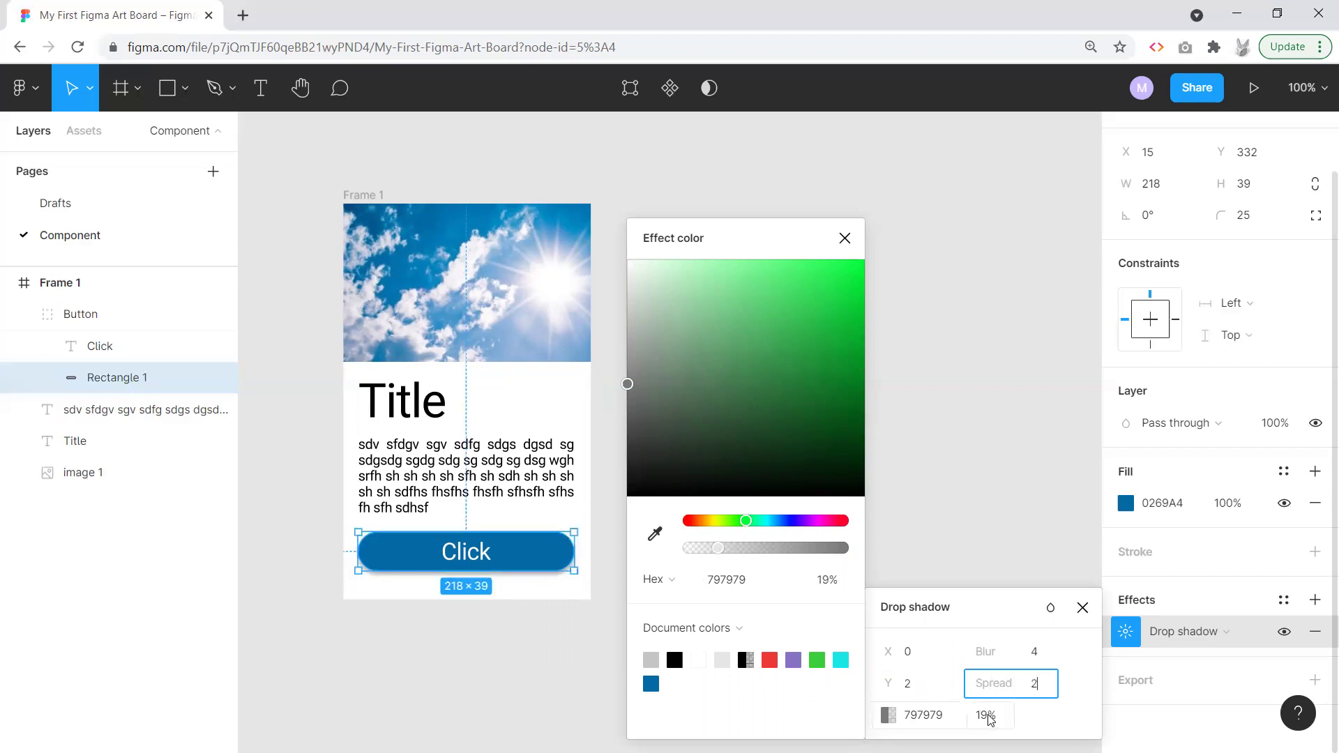
Step: Set the shadow opacity to 65% and close the Effect color and Drop shadow panels
left_click(987, 717)
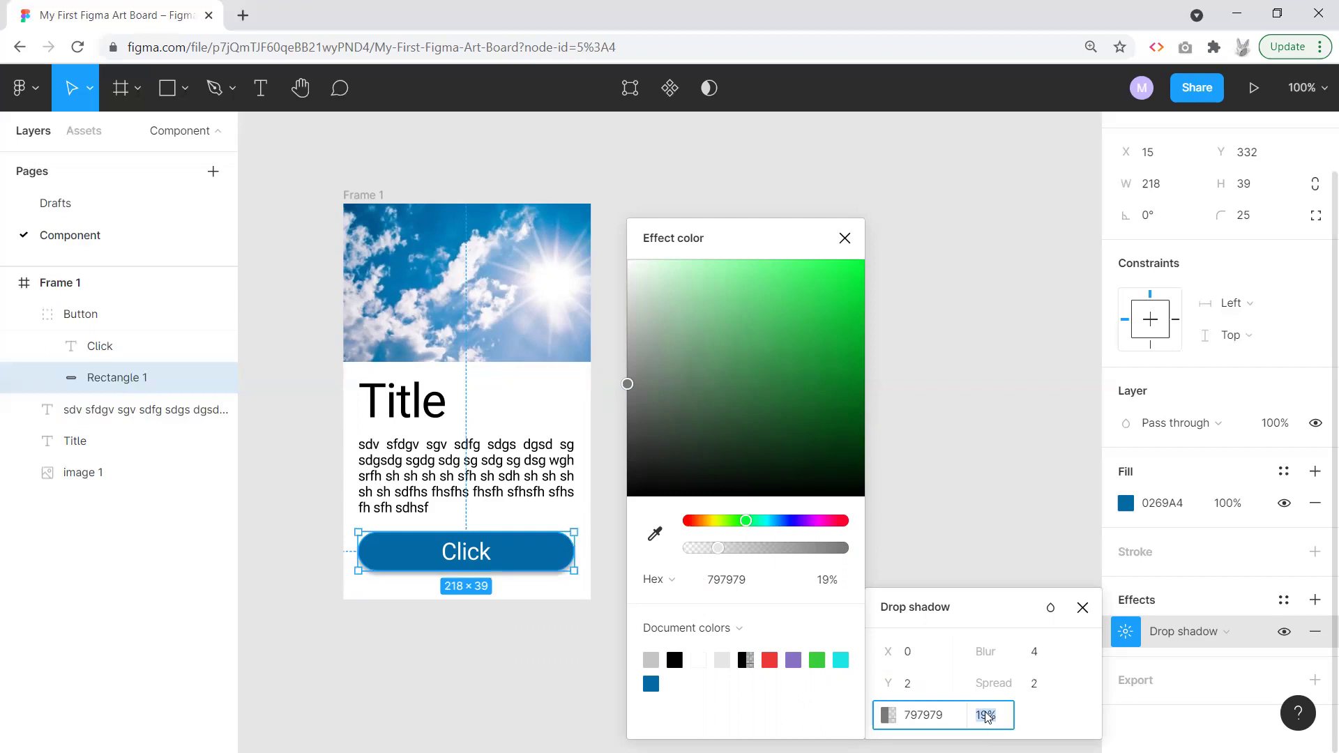
type("99")
key("Return")
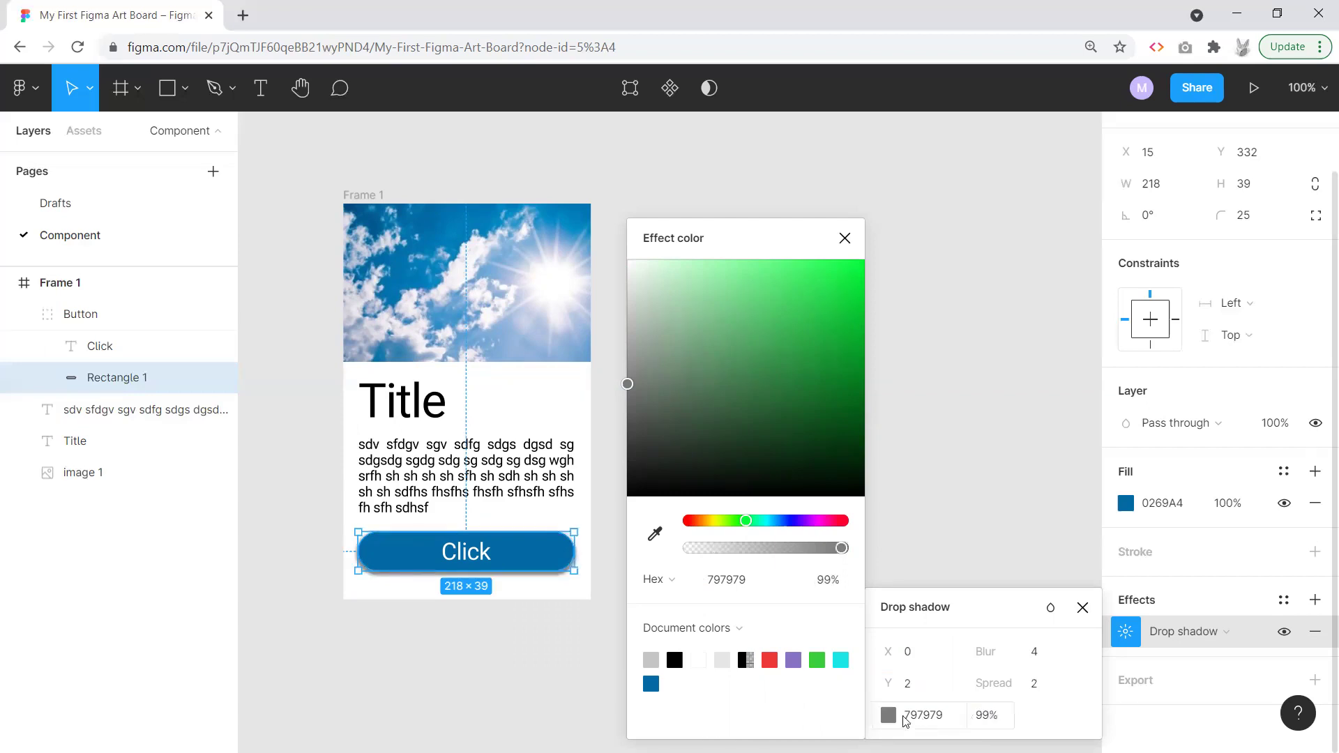
left_click(986, 721)
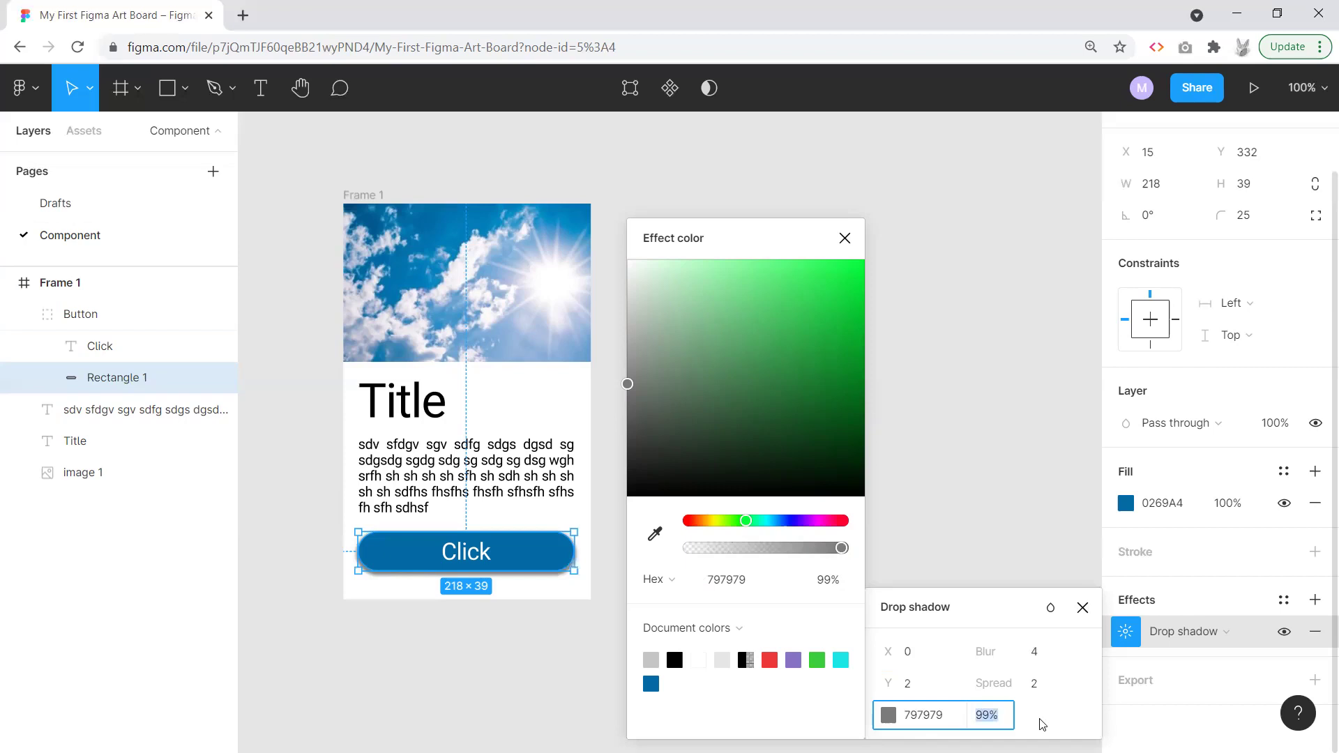
type("65")
key("Return")
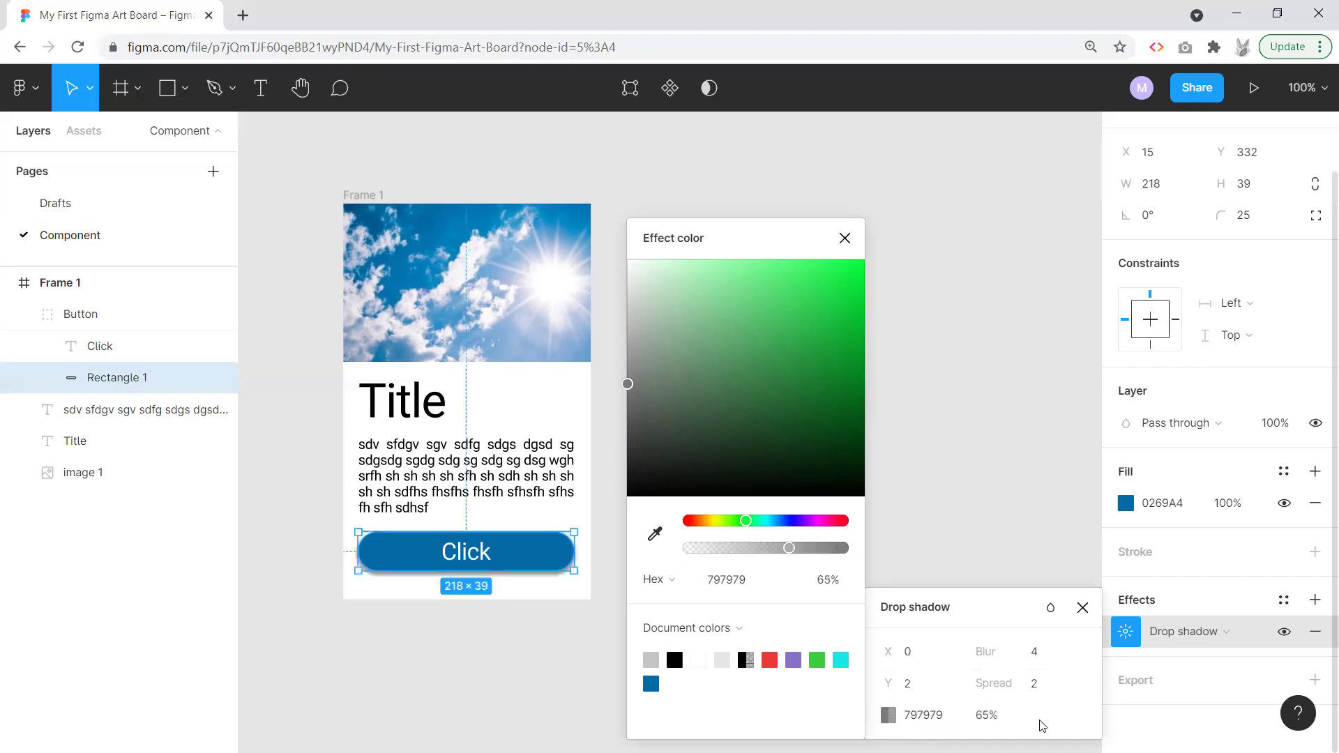
left_click(1205, 629)
left_click(1124, 632)
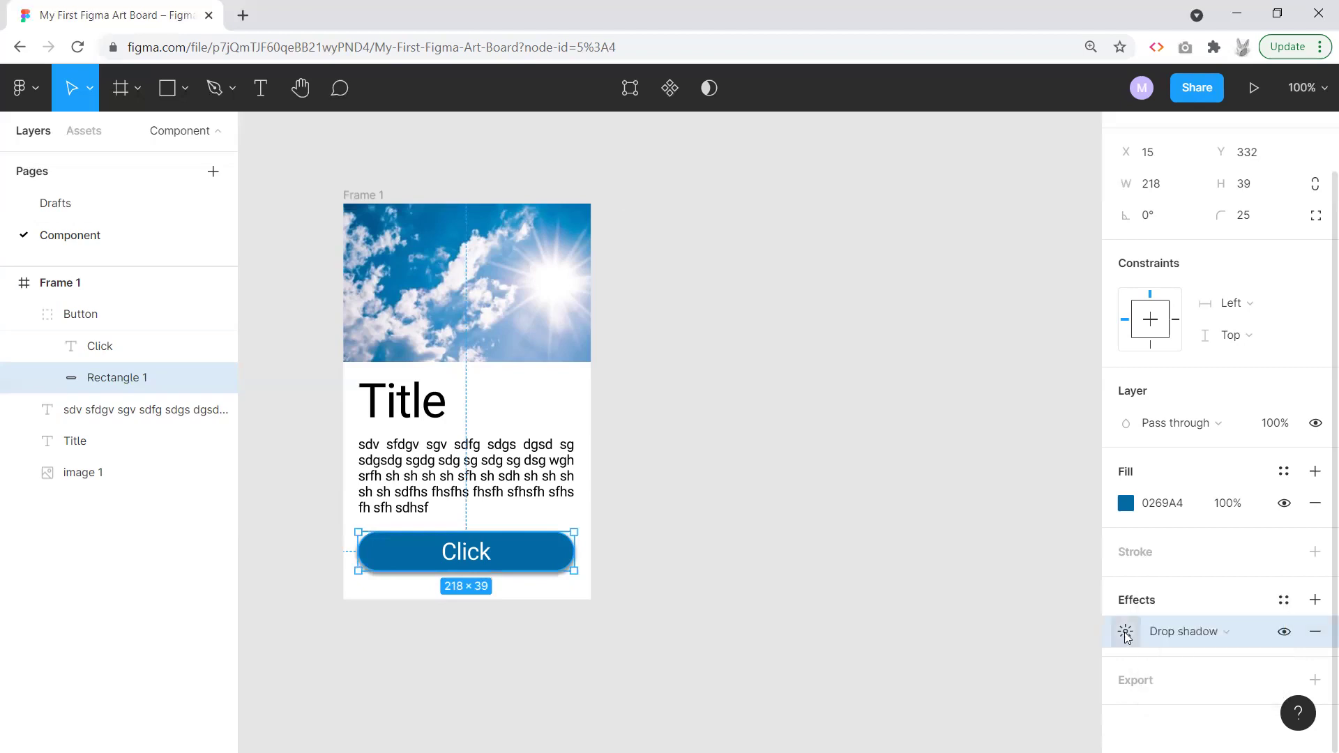
Step: Select the 250×400 Frame 1 card and drag it to a new canvas position
left_click(699, 509)
left_click(353, 196)
left_click_drag(363, 211, 427, 225)
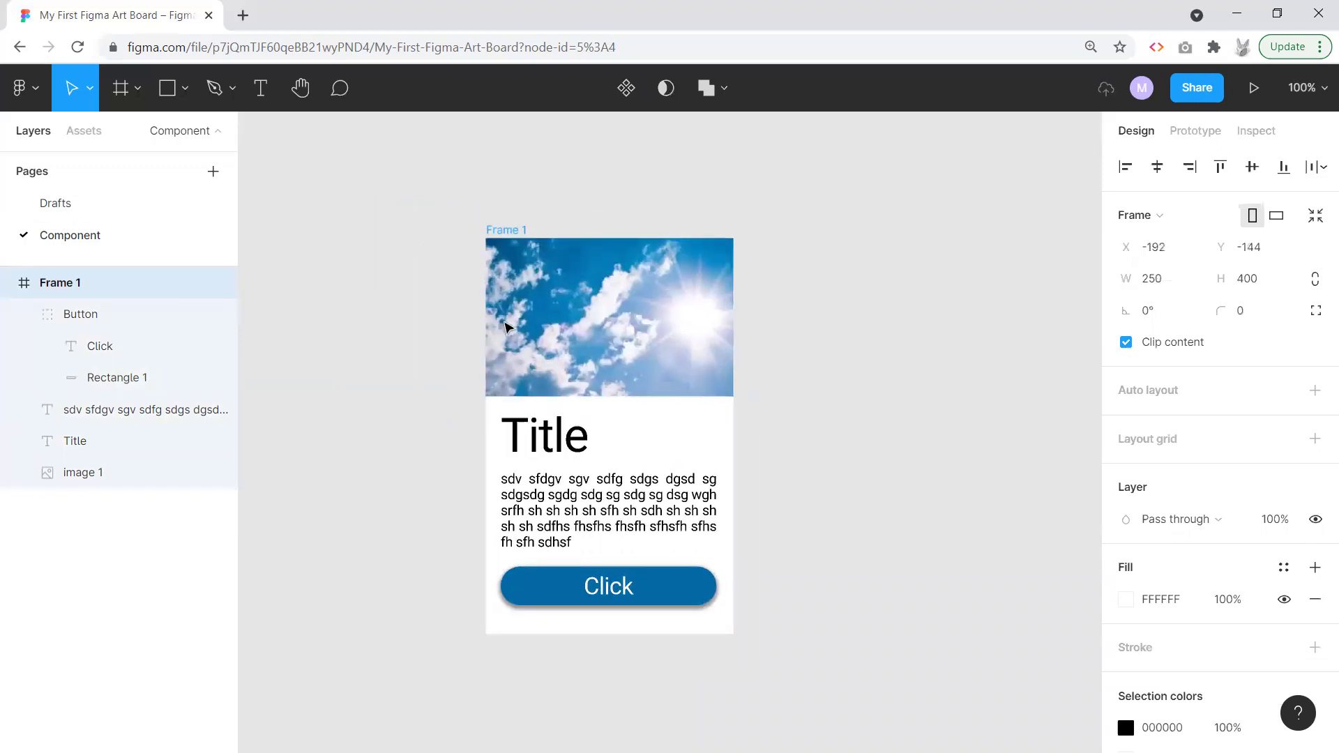